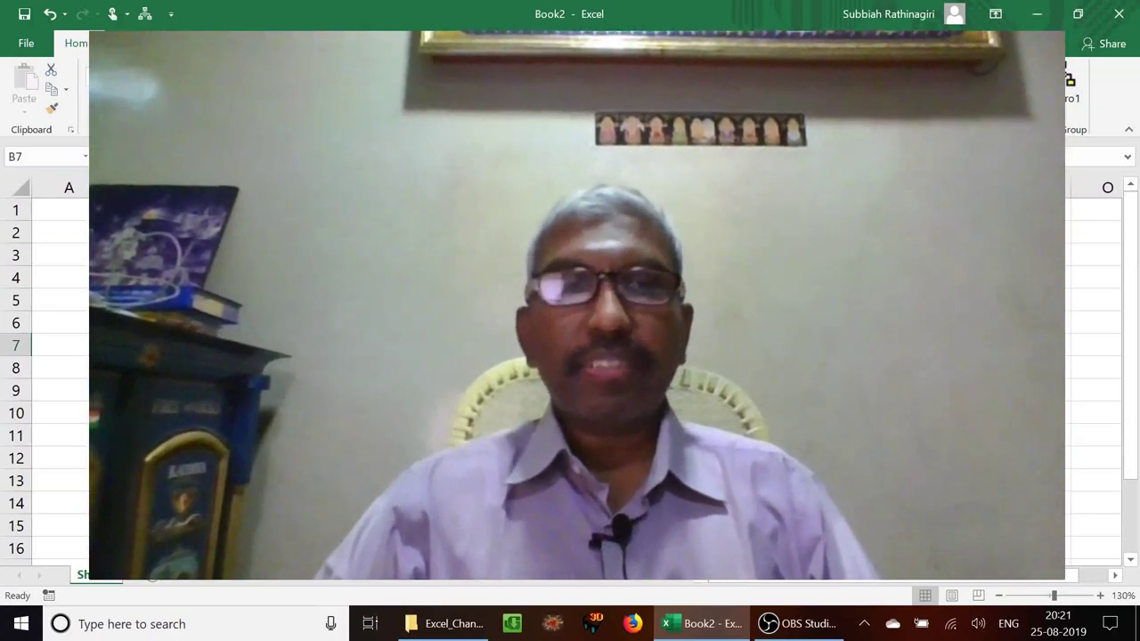
Move to cell B7, just below the Tables heading, where the sales data will start.
{"action": "key", "text": "ctrl+Home"}
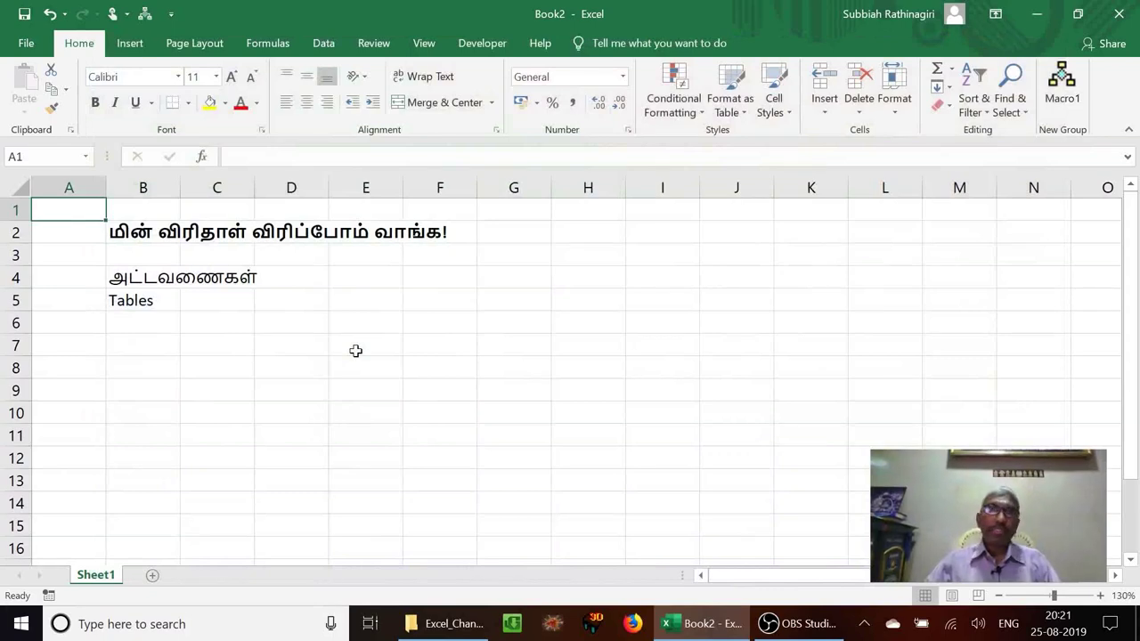
{"action": "key", "text": "Down"}
{"action": "key", "text": "Down"}
{"action": "key", "text": "Down"}
{"action": "key", "text": "Down"}
{"action": "key", "text": "Right"}
{"action": "key", "text": "Down"}
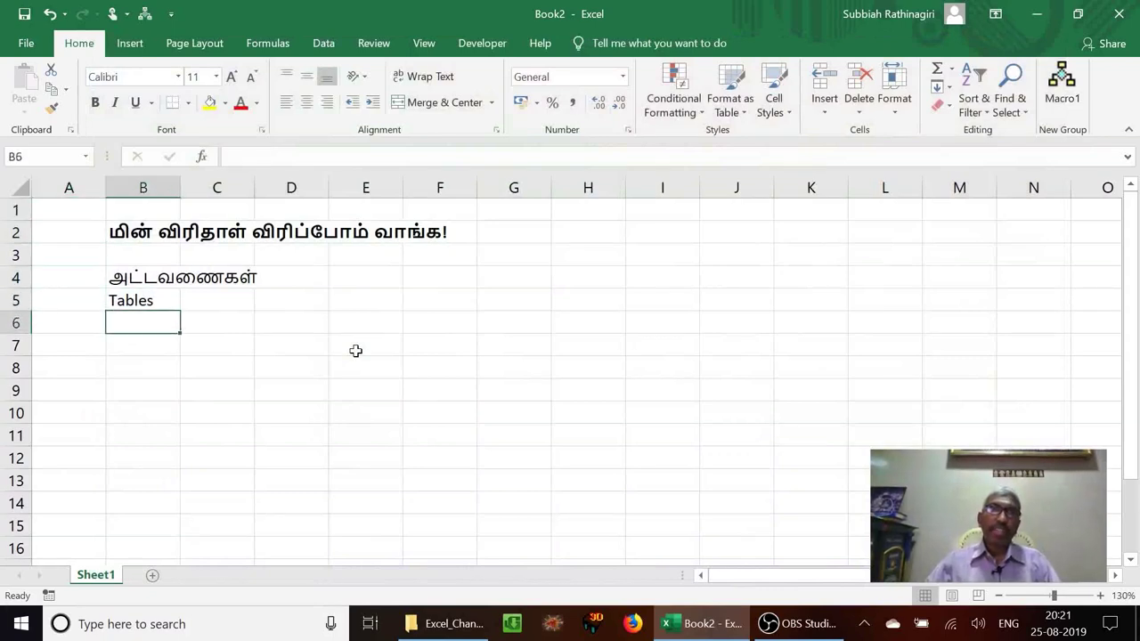
{"action": "key", "text": "Down"}
{"action": "key", "text": "Down"}
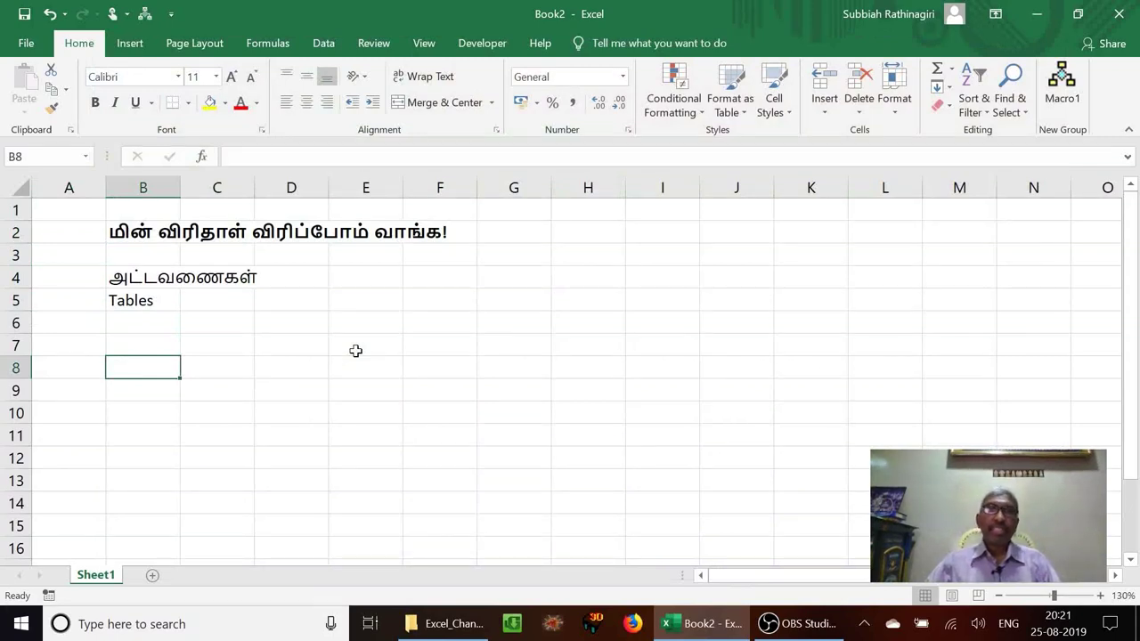
{"action": "key", "text": "Up"}
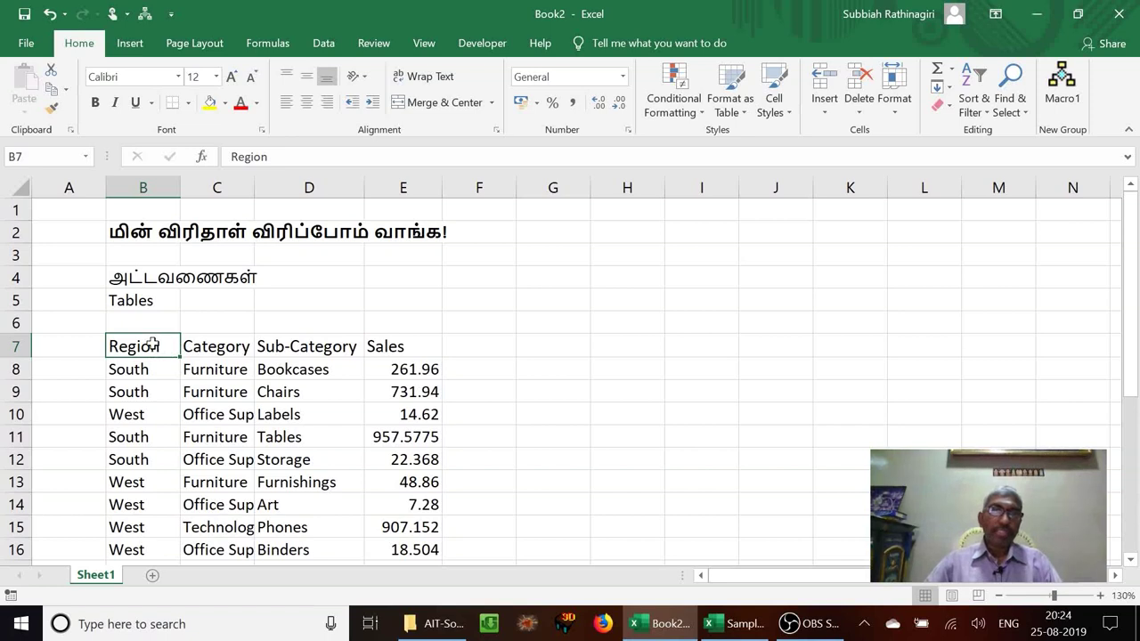
{"action": "key", "text": "Down"}
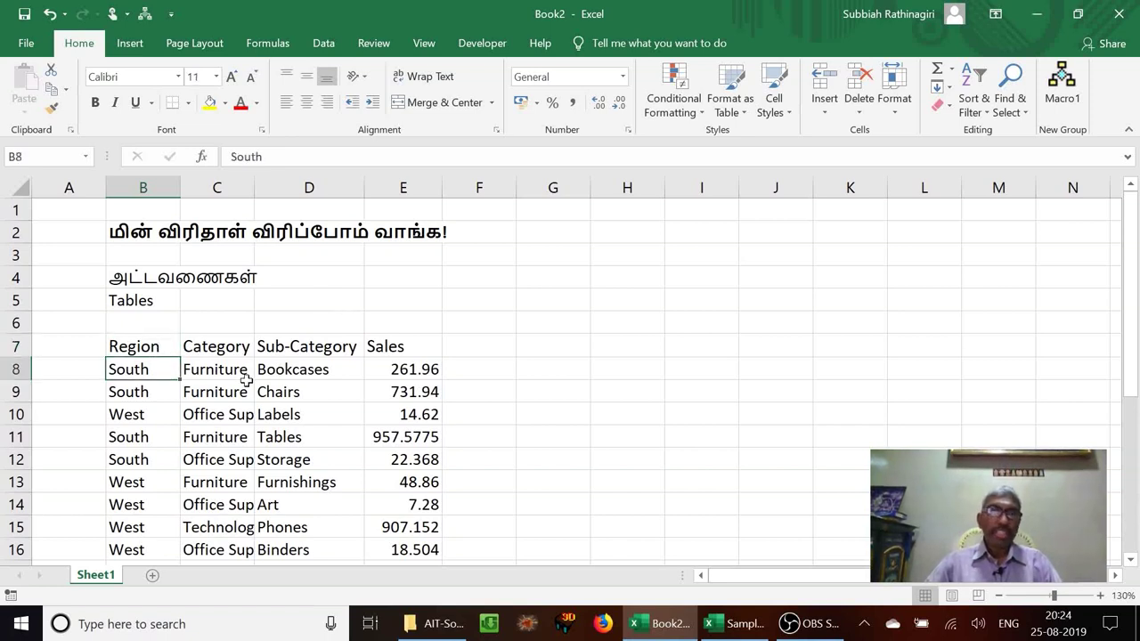
{"action": "key", "text": "Up"}
{"action": "key", "text": "Down"}
{"action": "key", "text": "Down"}
{"action": "key", "text": "Down"}
{"action": "key", "text": "Down"}
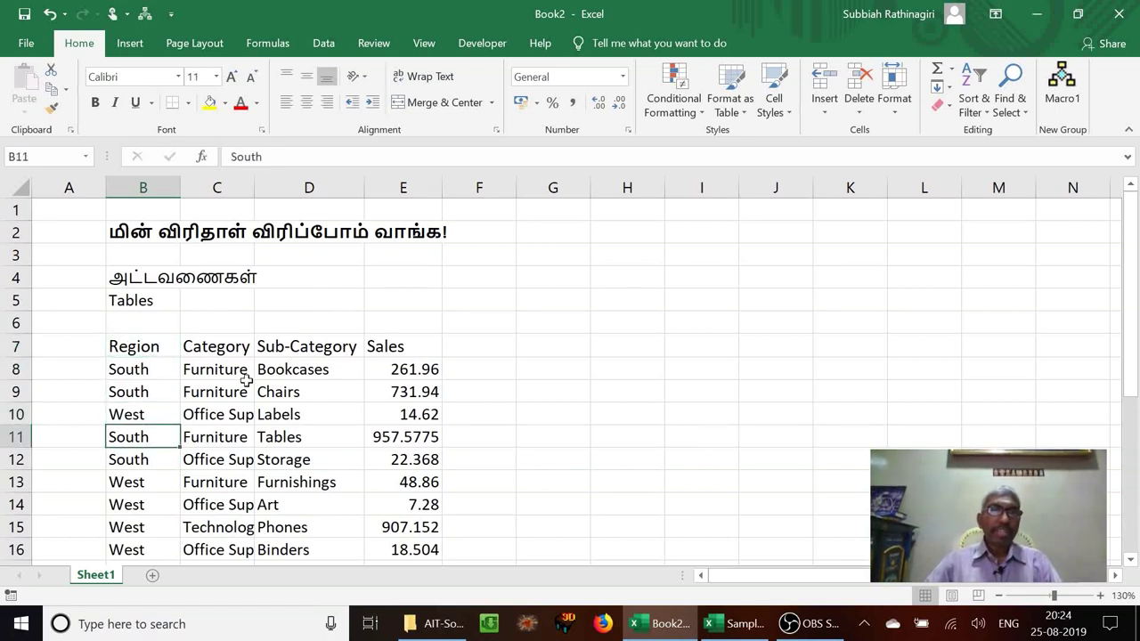
{"action": "key", "text": "Up"}
{"action": "key", "text": "Up"}
{"action": "key", "text": "Up"}
{"action": "key", "text": "Up"}
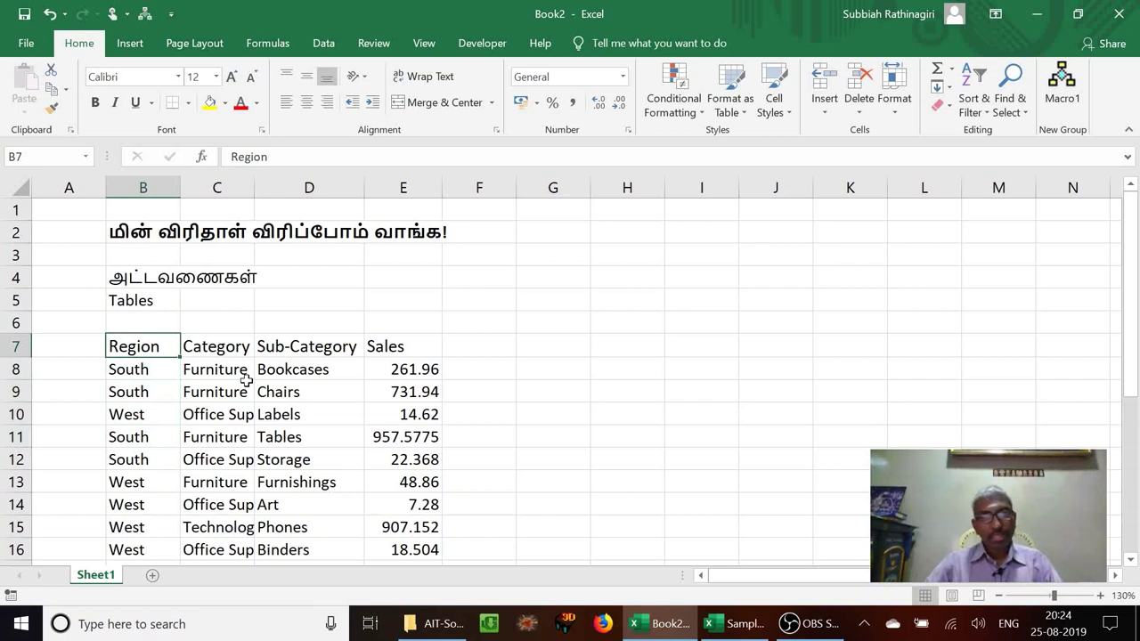
{"action": "key", "text": "Down"}
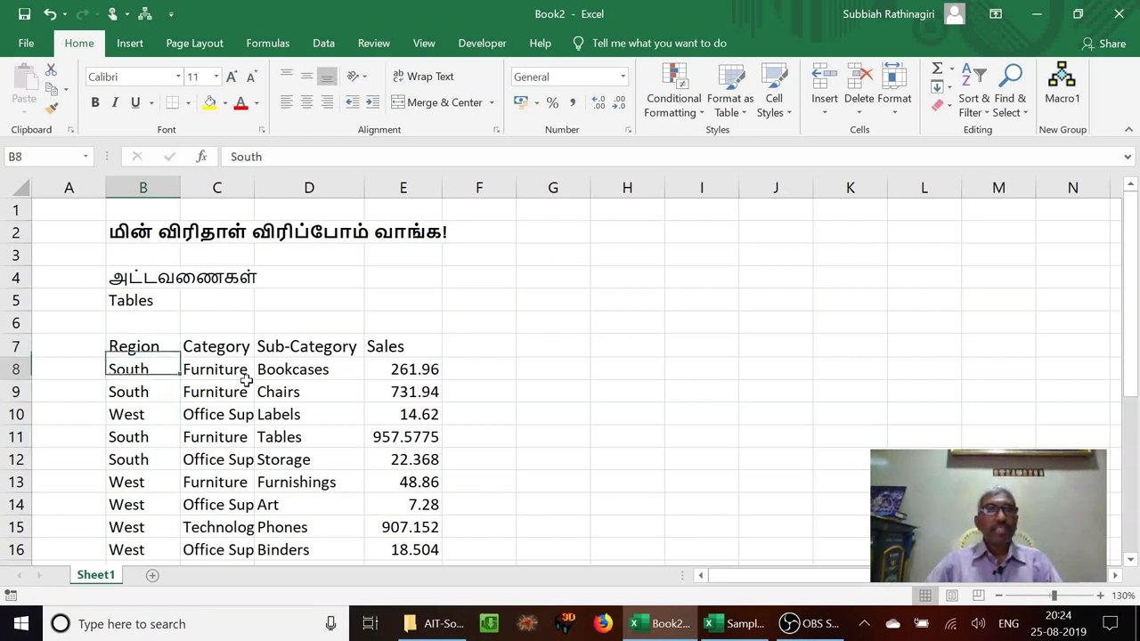
{"action": "key", "text": "Up"}
{"action": "key", "text": "Right"}
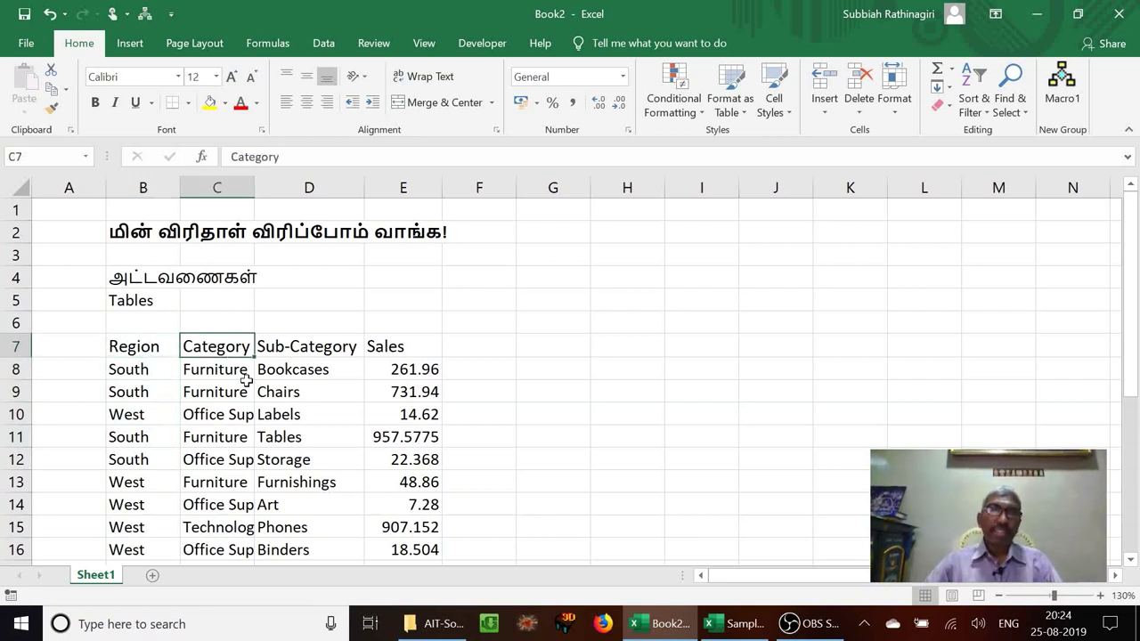
{"action": "left_click", "coordinate": [321, 352]}
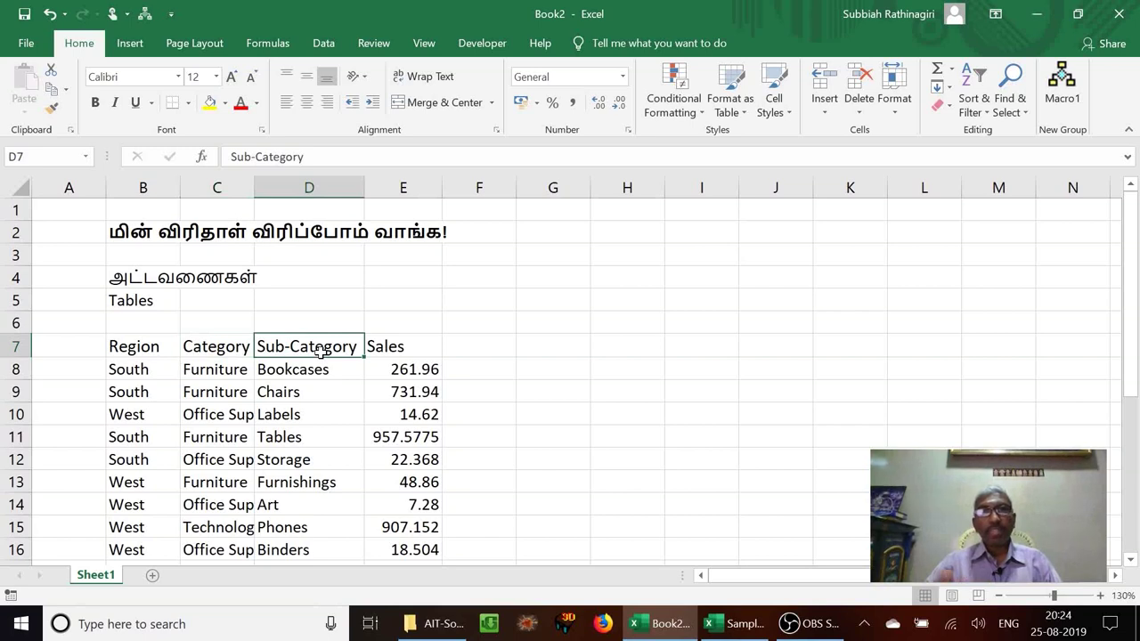
{"action": "left_click", "coordinate": [414, 347]}
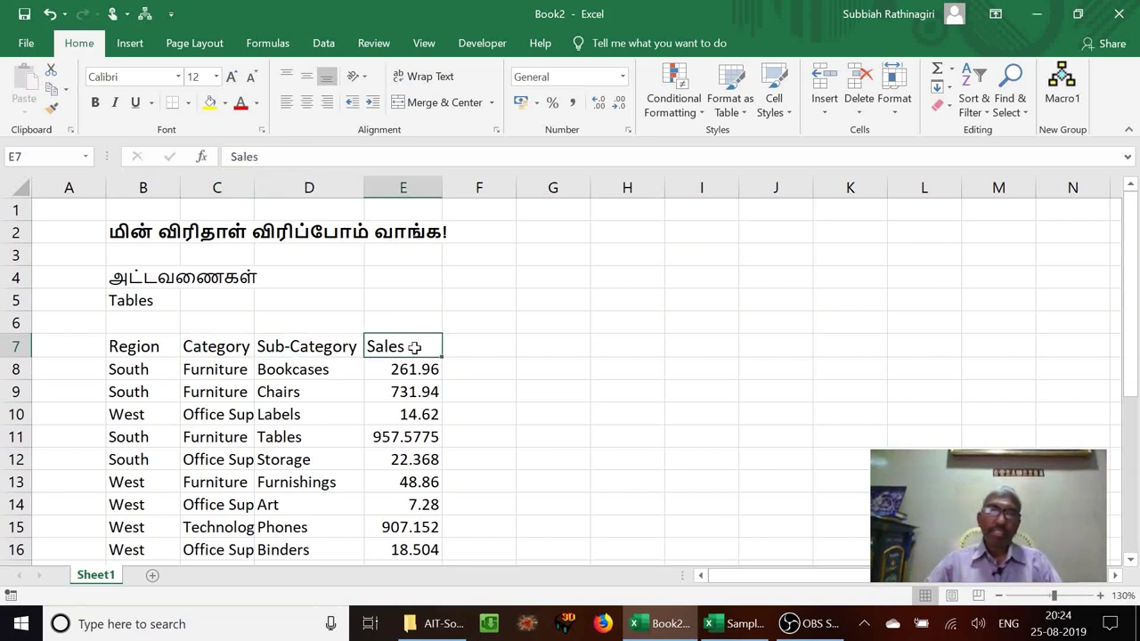
{"action": "key", "text": "Left"}
{"action": "key", "text": "Left"}
{"action": "key", "text": "Left"}
{"action": "key", "text": "Down"}
{"action": "key", "text": "Down"}
{"action": "key", "text": "Down"}
{"action": "key", "text": "Down"}
{"action": "key", "text": "Down"}
{"action": "key", "text": "Down"}
{"action": "key", "text": "Down"}
{"action": "key", "text": "Down"}
{"action": "key", "text": "Down"}
{"action": "key", "text": "Down"}
{"action": "key", "text": "Down"}
{"action": "key", "text": "Down"}
{"action": "key", "text": "Down"}
{"action": "key", "text": "Down"}
{"action": "key", "text": "Down"}
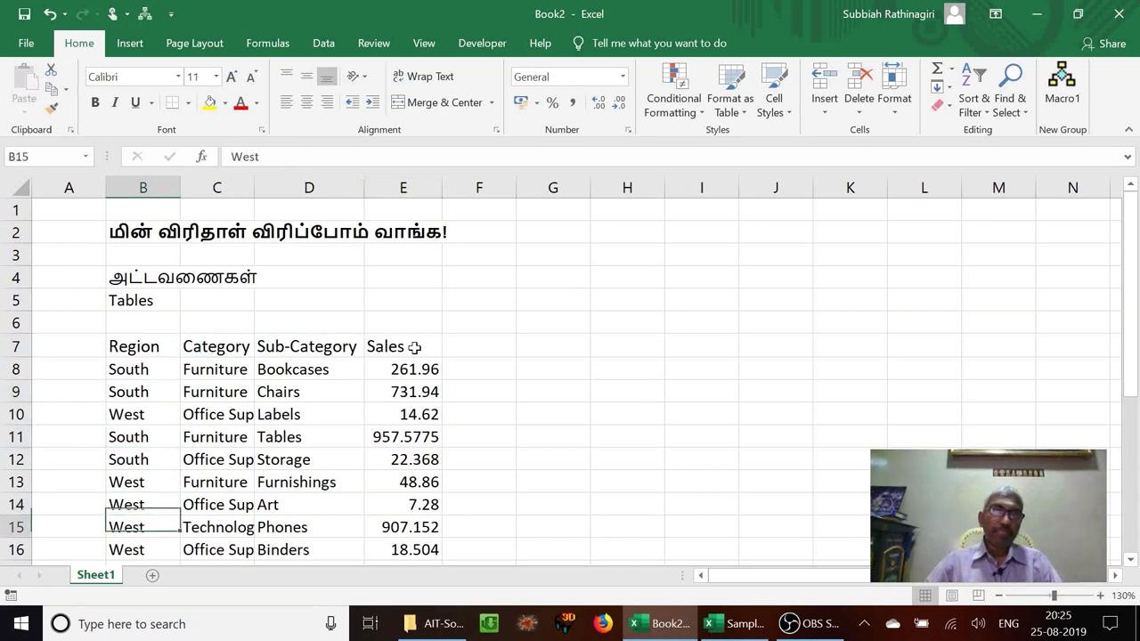
{"action": "key", "text": "Up"}
{"action": "key", "text": "Up"}
{"action": "key", "text": "Up"}
{"action": "key", "text": "Up"}
{"action": "key", "text": "Up"}
{"action": "key", "text": "Up"}
{"action": "key", "text": "Up"}
{"action": "key", "text": "Up"}
{"action": "key", "text": "Up"}
{"action": "key", "text": "Up"}
{"action": "key", "text": "Up"}
{"action": "key", "text": "Up"}
{"action": "key", "text": "Up"}
{"action": "key", "text": "Up"}
{"action": "key", "text": "Up"}
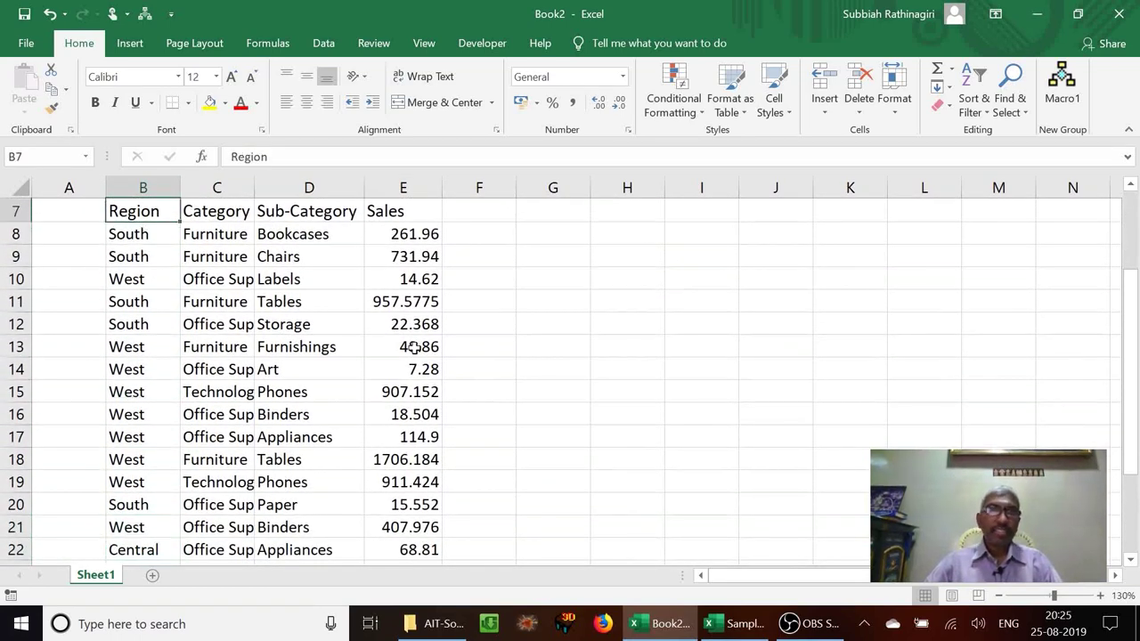
{"action": "scroll", "coordinate": [416, 347], "scroll_direction": "up", "scroll_amount": 2}
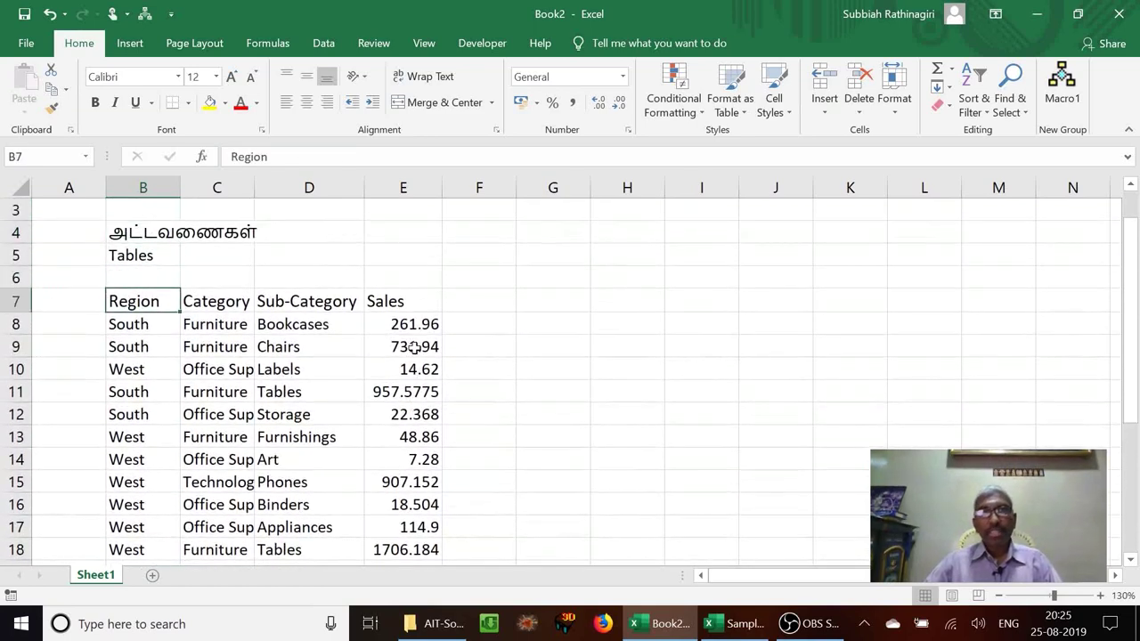
{"action": "key", "text": "Down"}
{"action": "key", "text": "Down"}
{"action": "key", "text": "Up"}
{"action": "key", "text": "Up"}
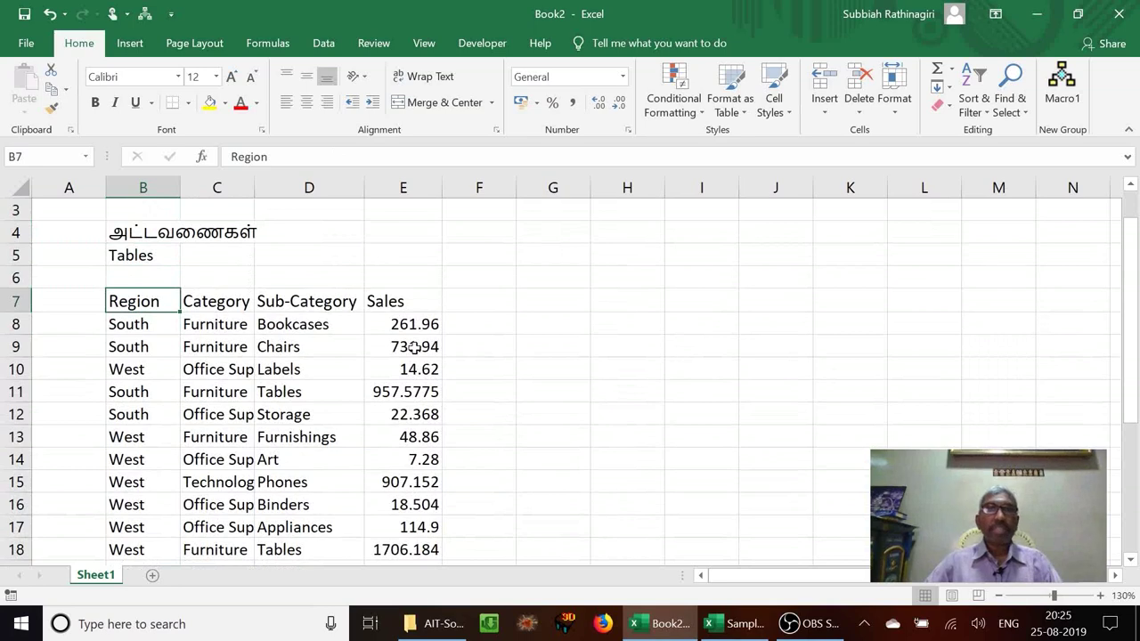
{"action": "key", "text": "Down"}
{"action": "key", "text": "Down"}
{"action": "key", "text": "Down"}
{"action": "key", "text": "Down"}
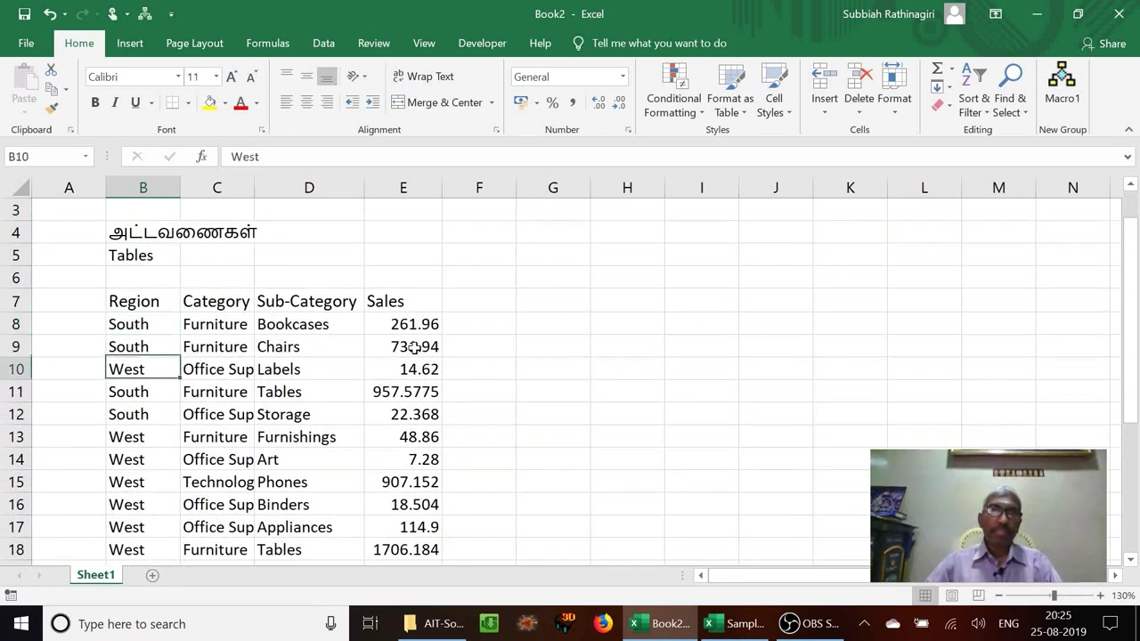
{"action": "key", "text": "Down"}
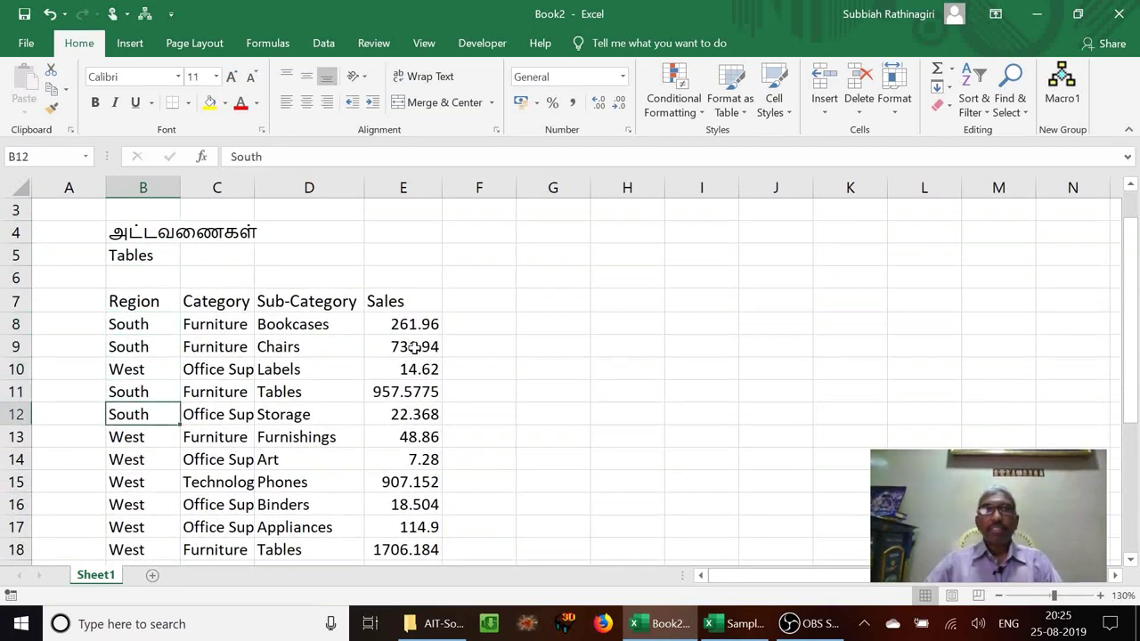
{"action": "key", "text": "Up"}
{"action": "key", "text": "Up"}
{"action": "key", "text": "Right"}
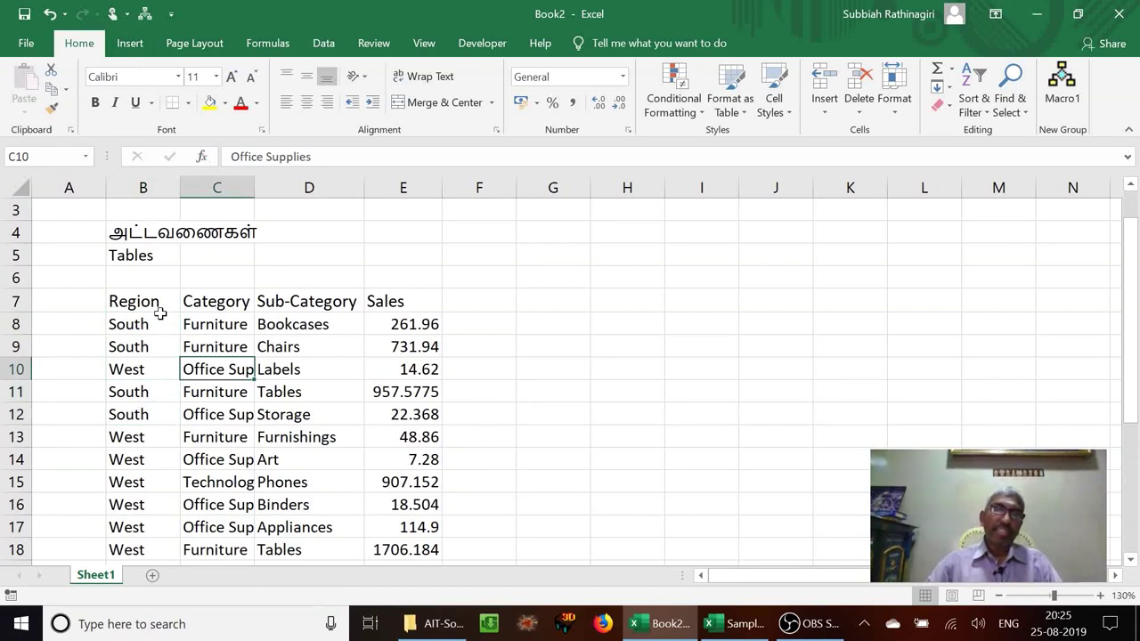
Convert the sales range B7:E28 into a table with headers, creating Table1.
{"action": "left_click", "coordinate": [130, 49]}
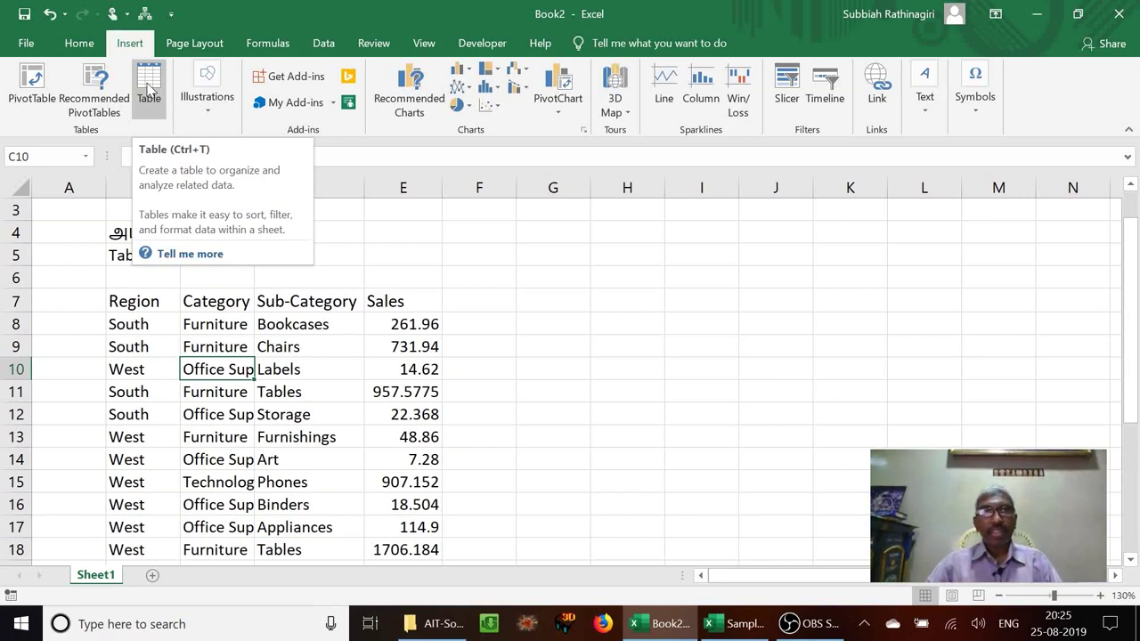
{"action": "left_click", "coordinate": [149, 89]}
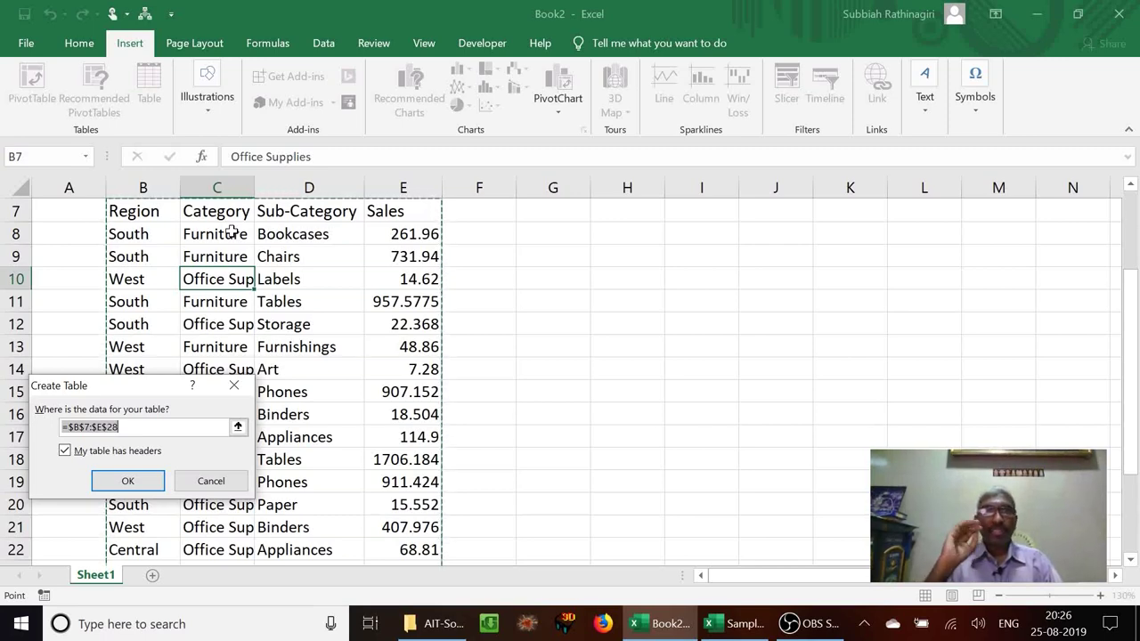
{"action": "left_click", "coordinate": [133, 484]}
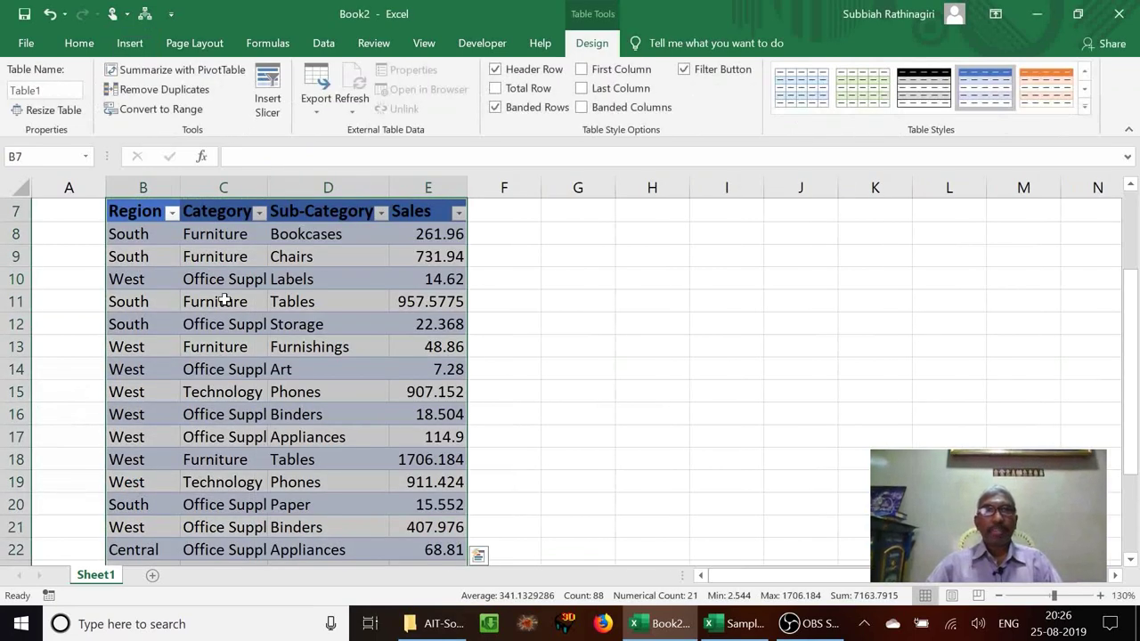
Select a Region cell inside Table1 and bring up the Data tab's sort and filter tools.
{"action": "left_click", "coordinate": [225, 299]}
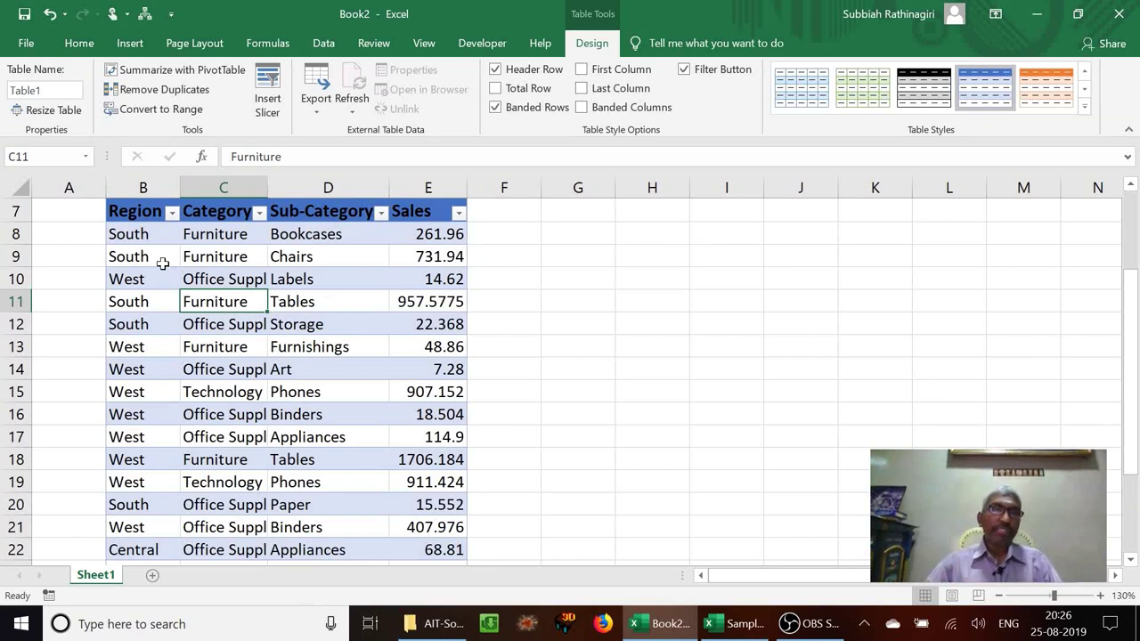
{"action": "key", "text": "Up"}
{"action": "key", "text": "Up"}
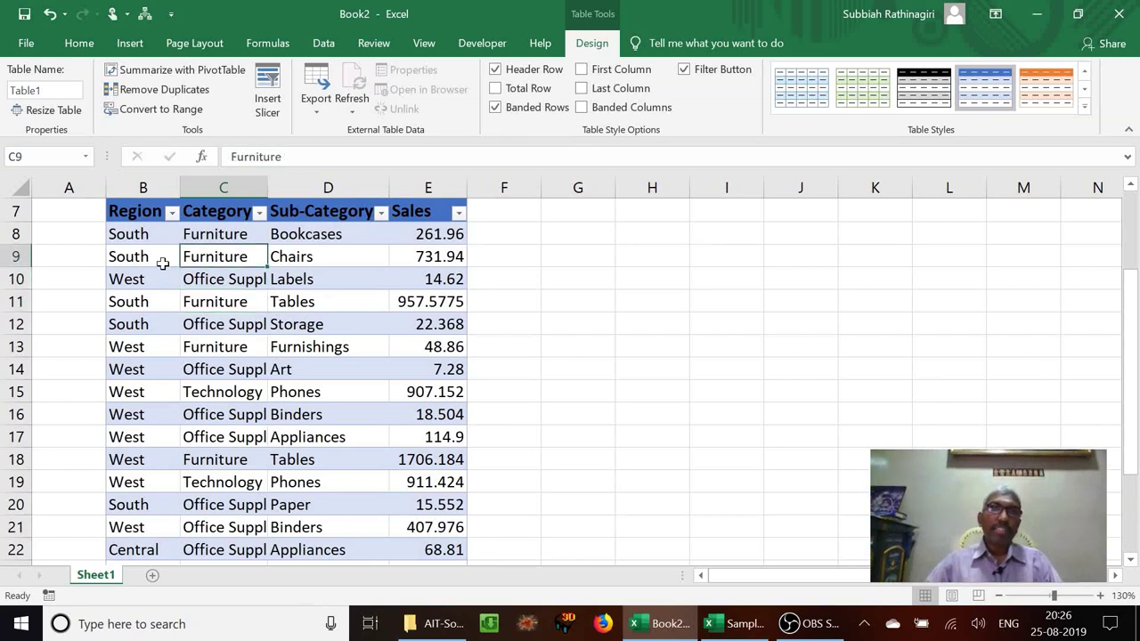
{"action": "key", "text": "Down"}
{"action": "key", "text": "Down"}
{"action": "key", "text": "Down"}
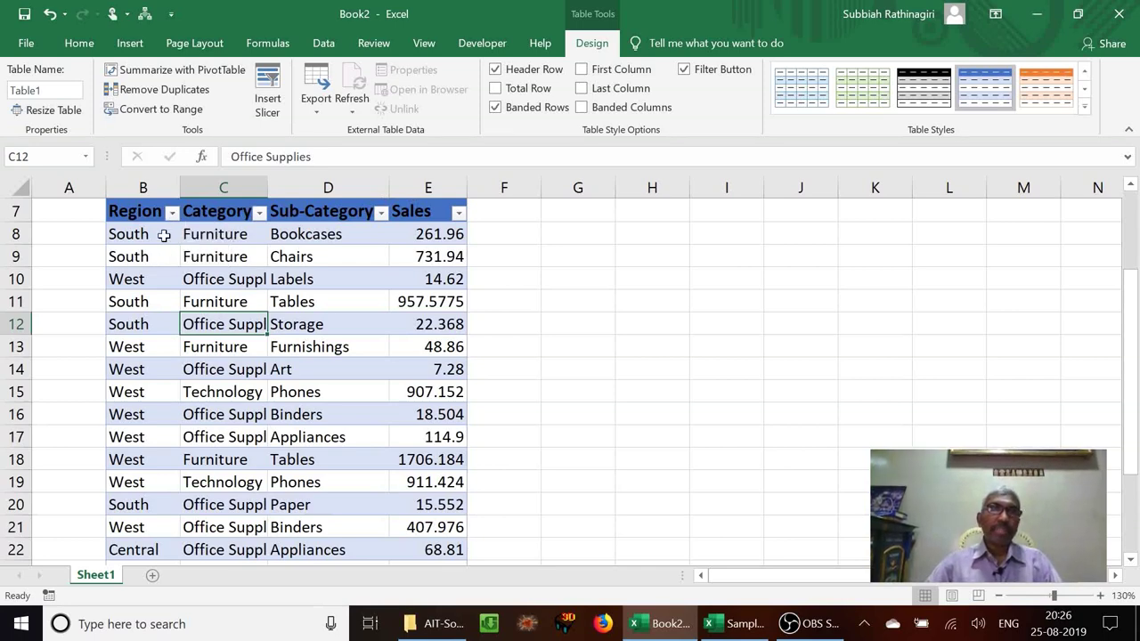
{"action": "left_click", "coordinate": [136, 271]}
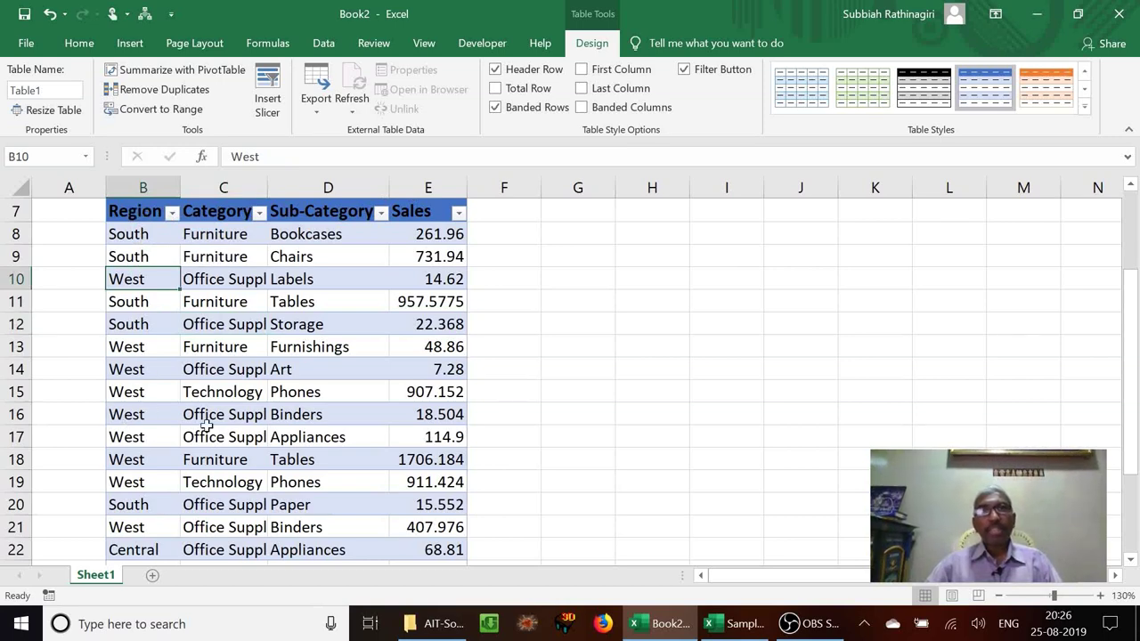
{"action": "left_click", "coordinate": [333, 46]}
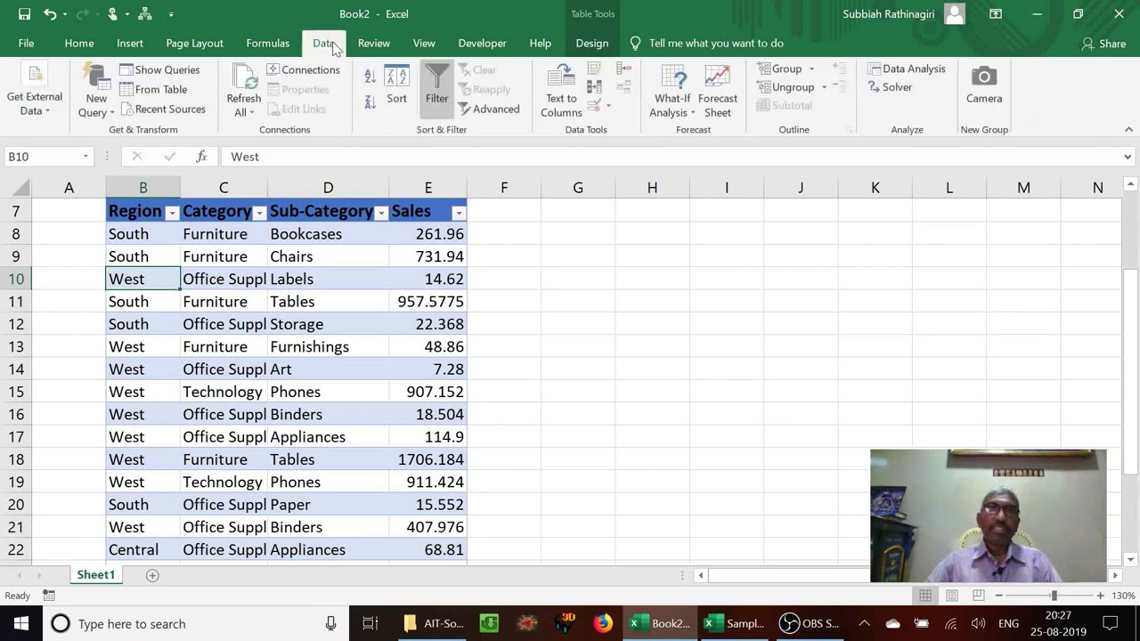
Sort the table A to Z by Region, then by Category, then by Sub-Category.
{"action": "left_click", "coordinate": [371, 86]}
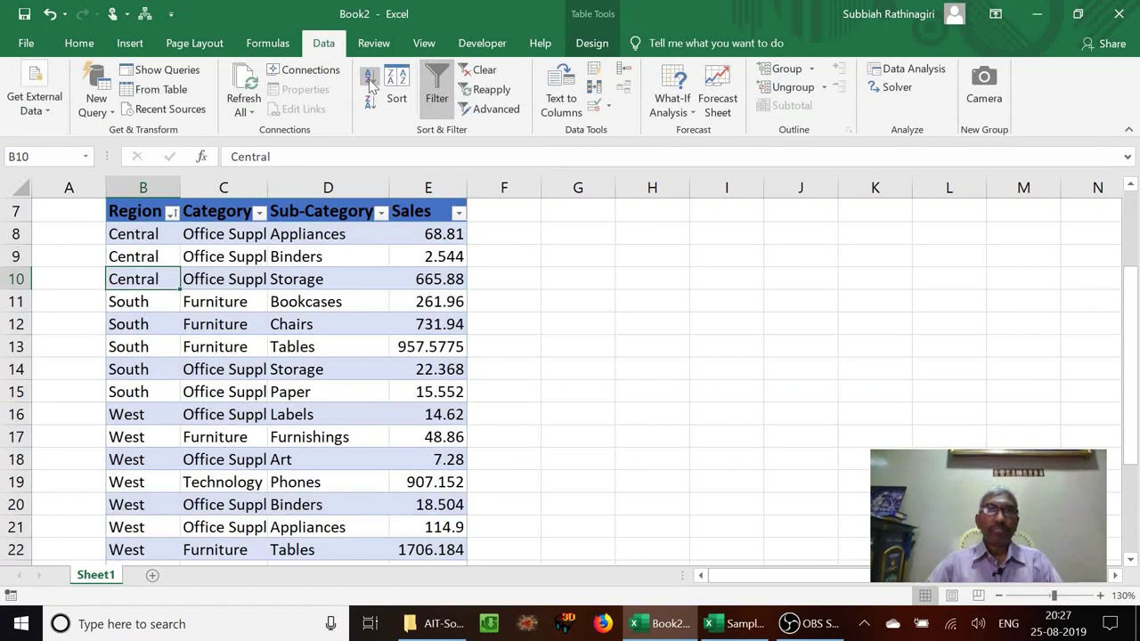
{"action": "left_click", "coordinate": [239, 274]}
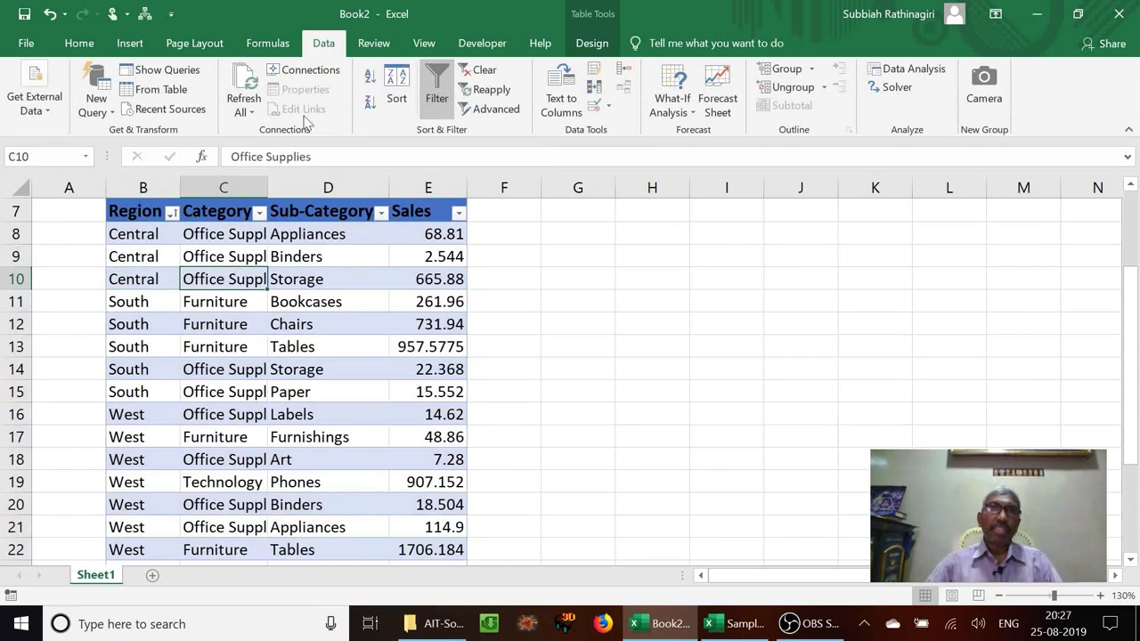
{"action": "left_click", "coordinate": [368, 83]}
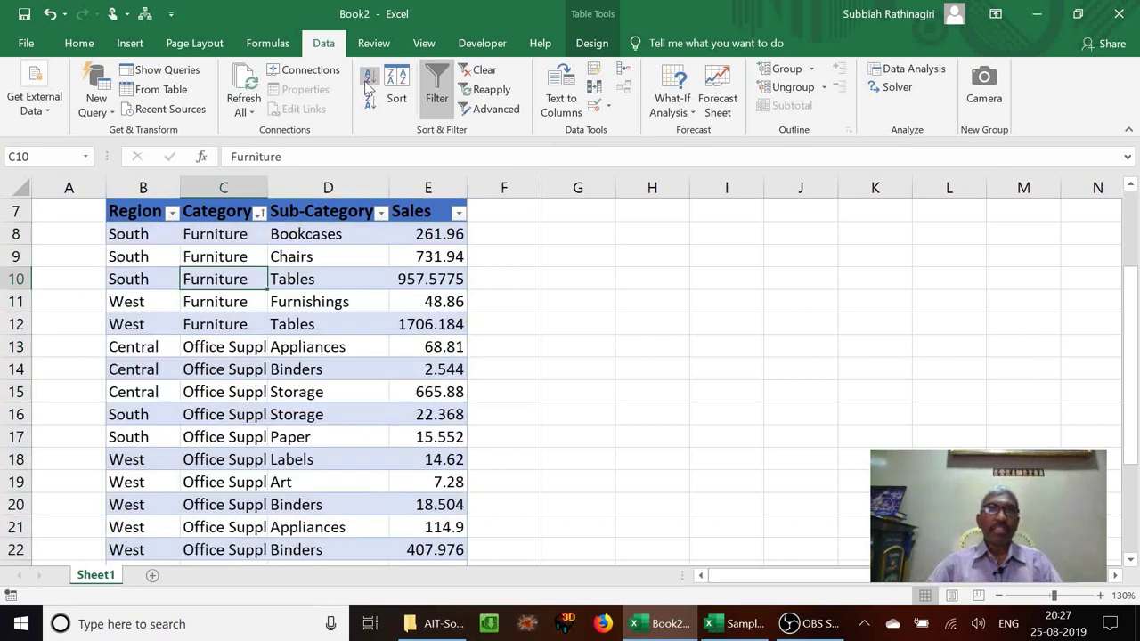
{"action": "left_click", "coordinate": [307, 266]}
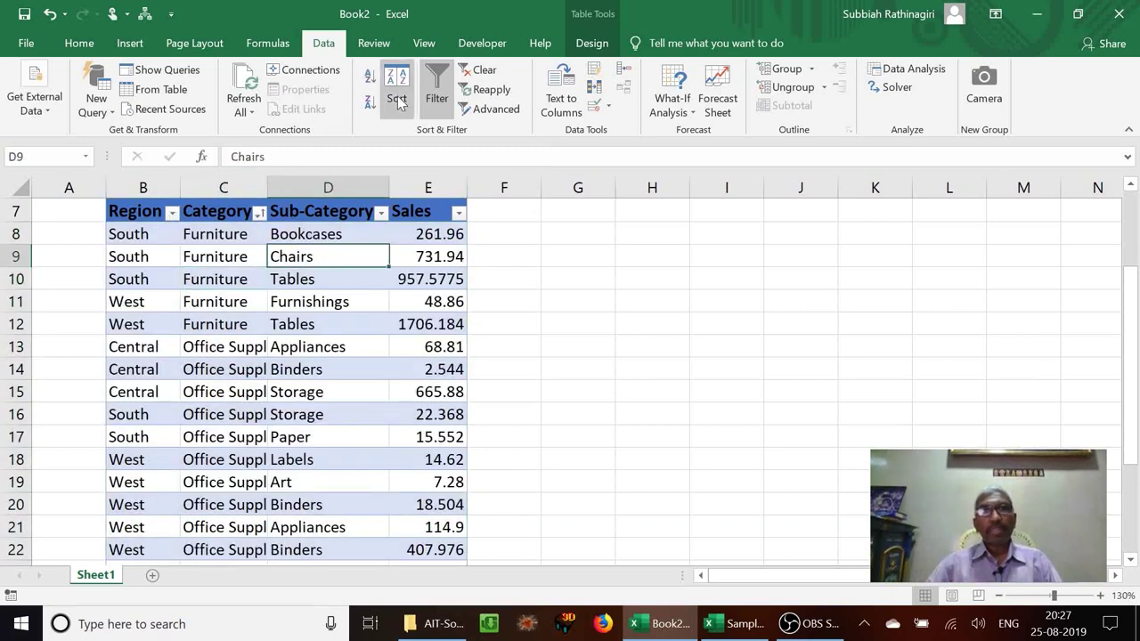
{"action": "left_click", "coordinate": [375, 83]}
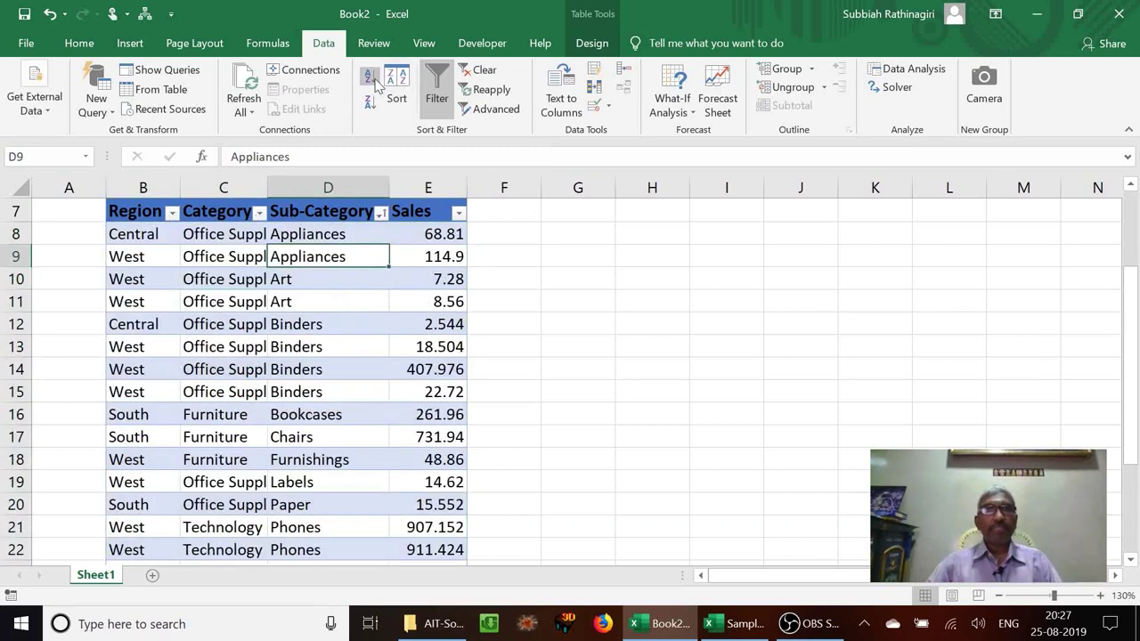
Sort by Sales smallest then largest, finally by Region A to Z, and select the table name.
{"action": "left_click", "coordinate": [441, 236]}
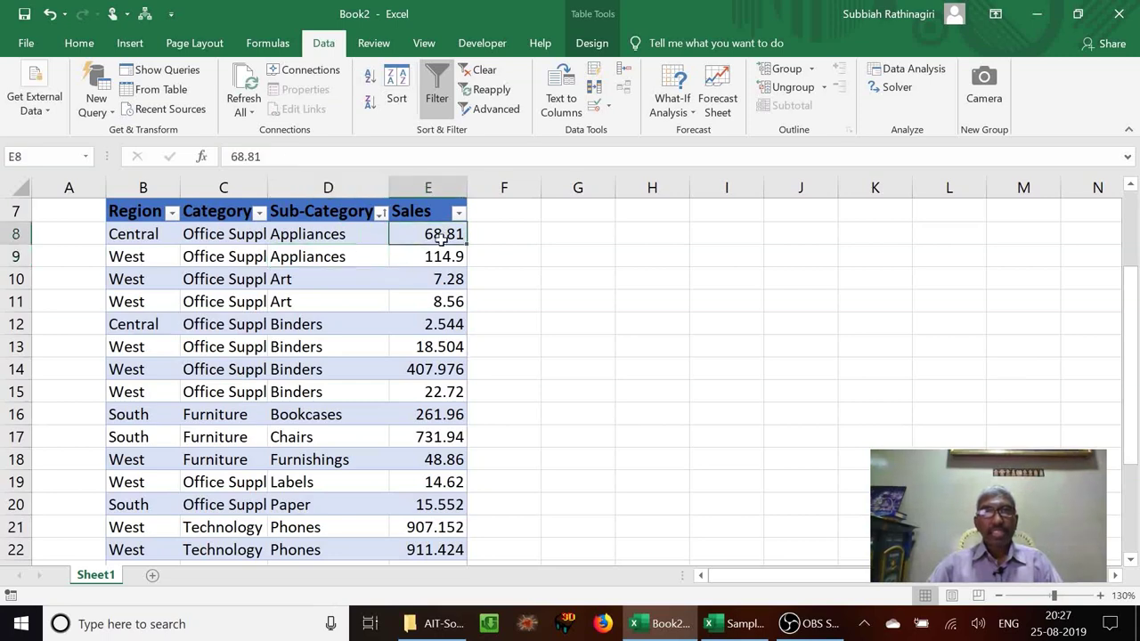
{"action": "left_click", "coordinate": [371, 79]}
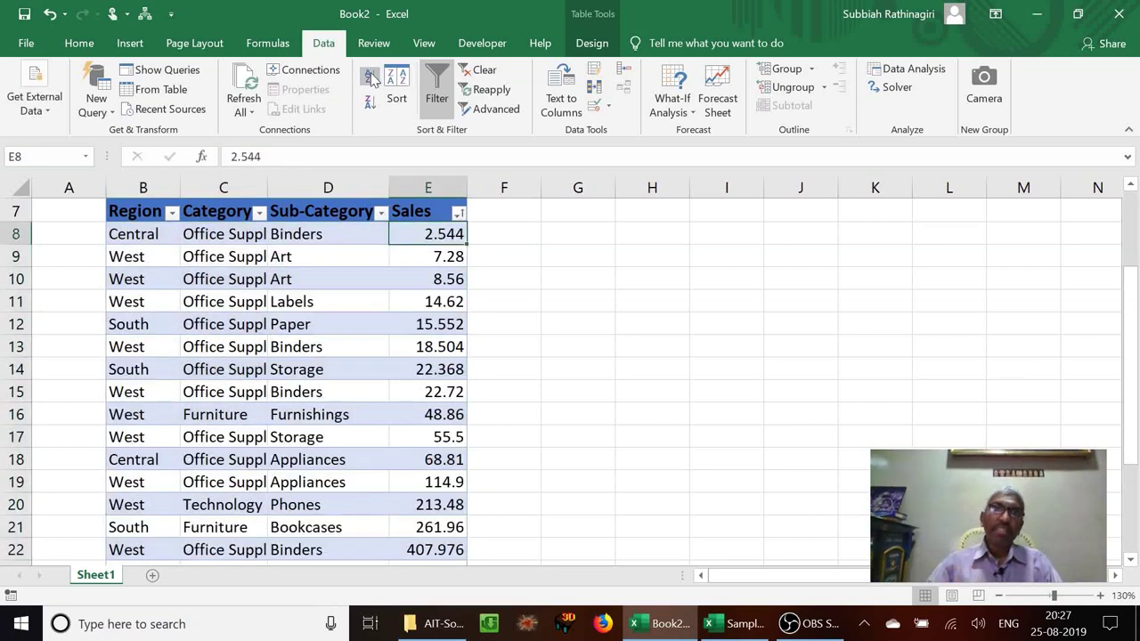
{"action": "left_click", "coordinate": [372, 103]}
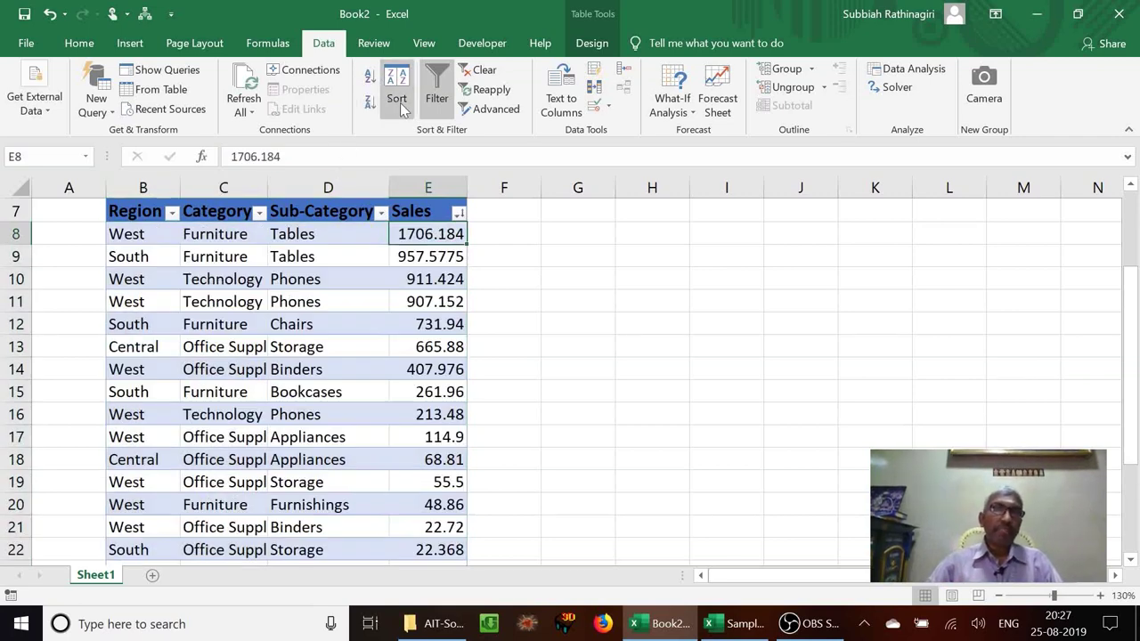
{"action": "left_click", "coordinate": [148, 233]}
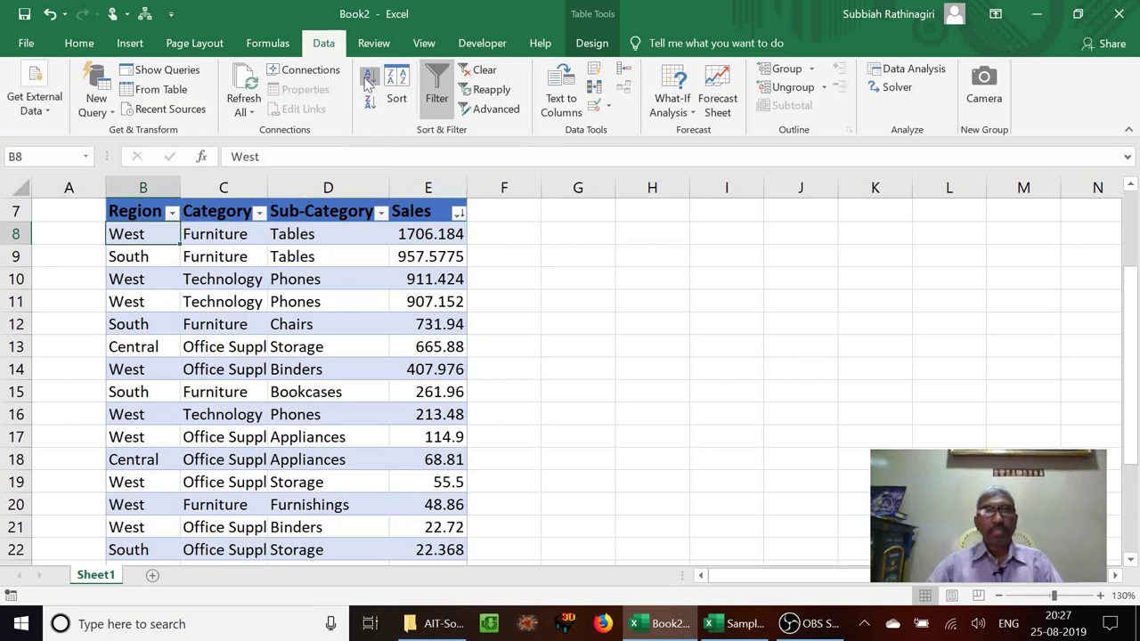
{"action": "left_click", "coordinate": [369, 79]}
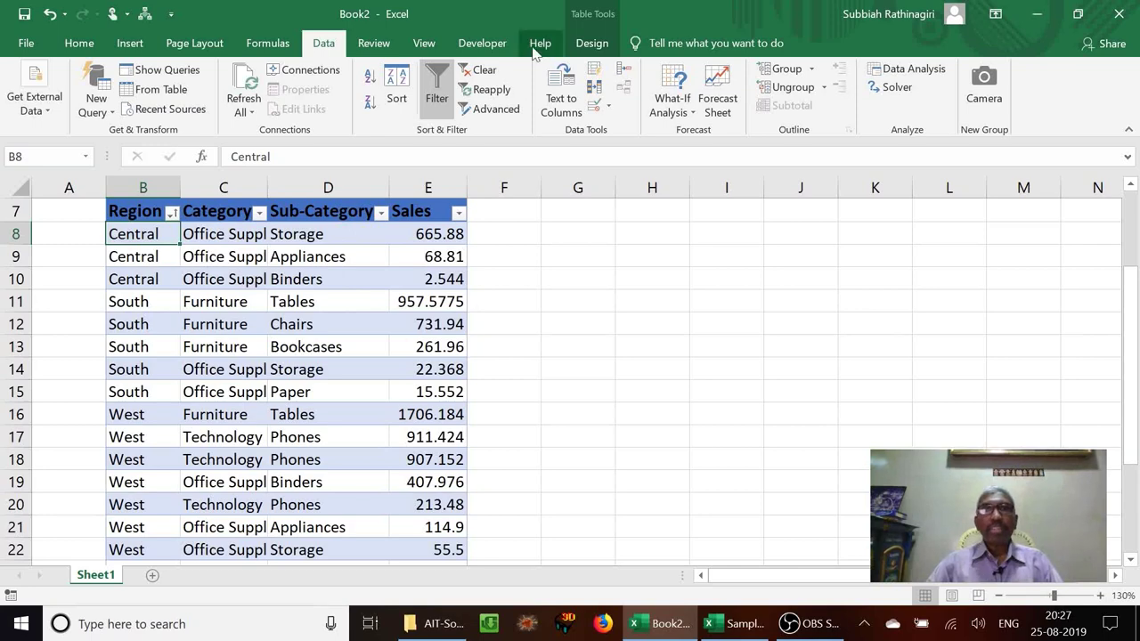
{"action": "left_click", "coordinate": [590, 44]}
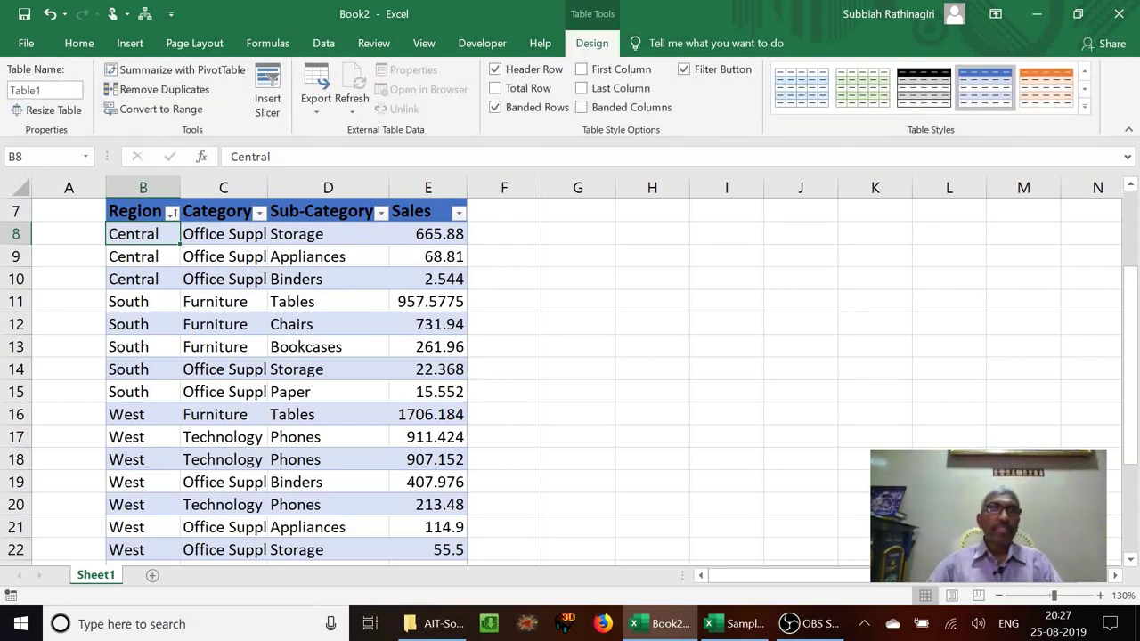
{"action": "left_click", "coordinate": [58, 97]}
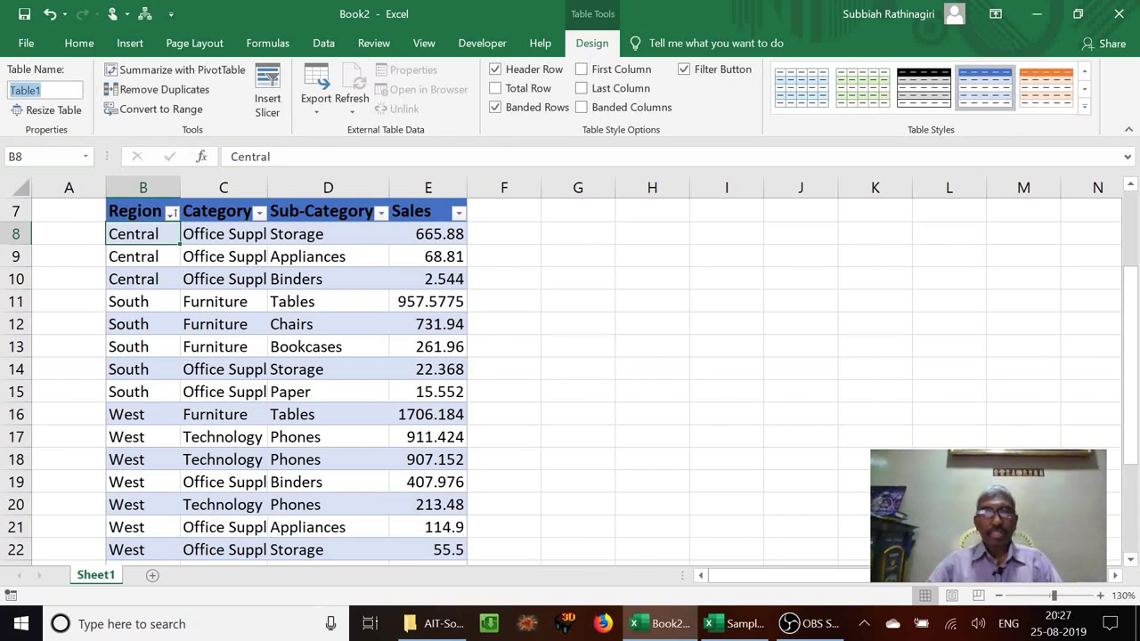
Rename the table from Table1 to Sales and return to cell B8.
{"action": "type", "text": "v"}
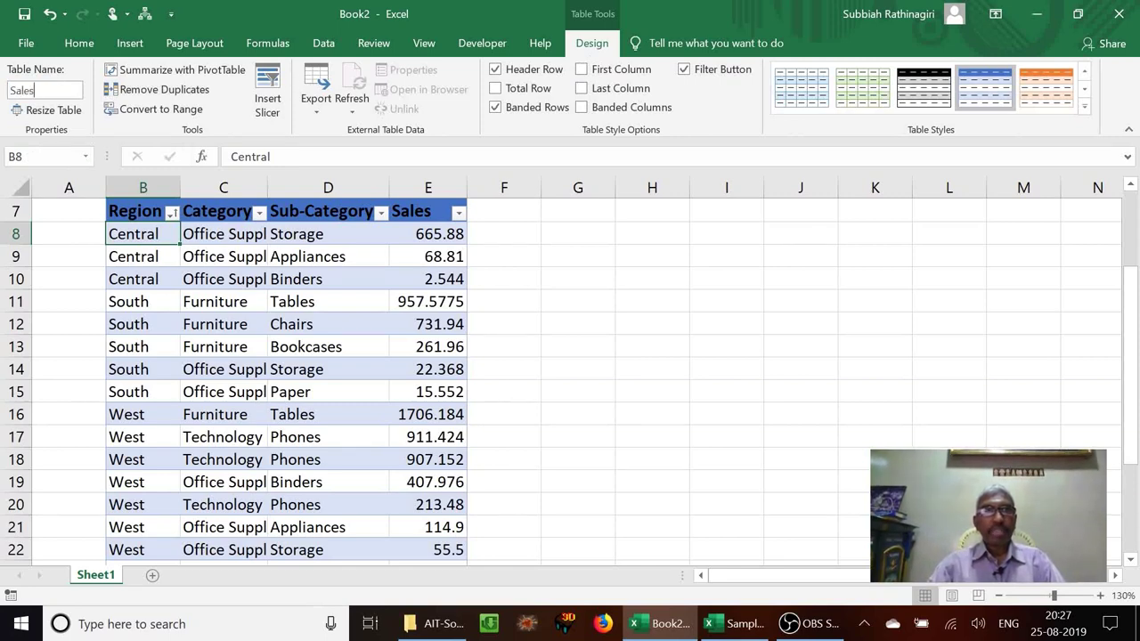
{"action": "left_click", "coordinate": [202, 298]}
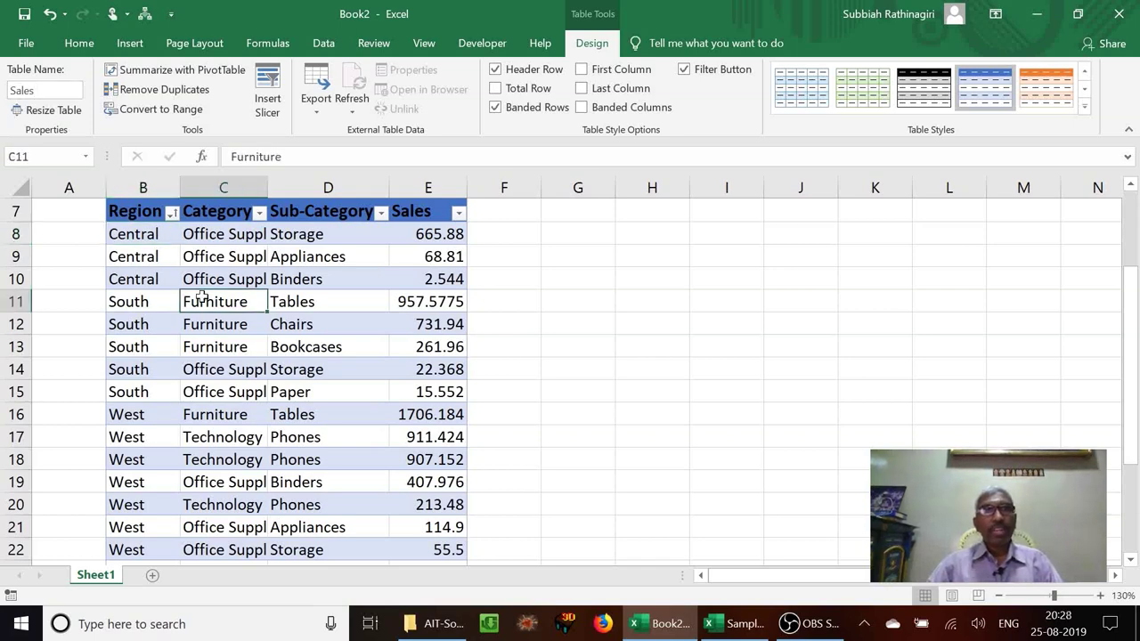
{"action": "left_click", "coordinate": [155, 231]}
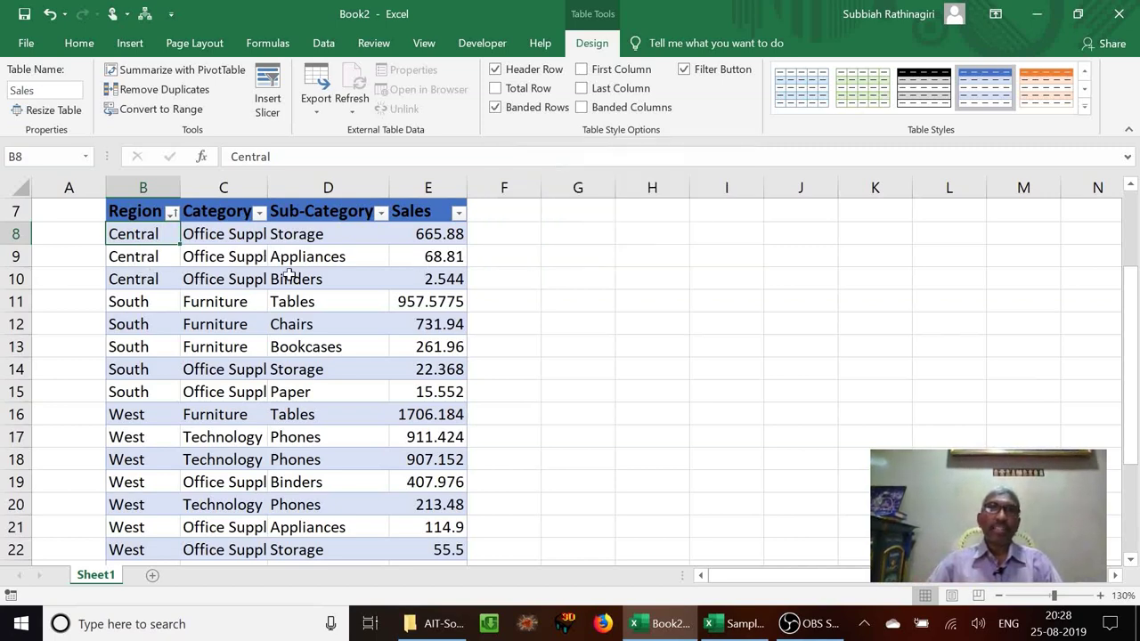
{"action": "left_click", "coordinate": [496, 108]}
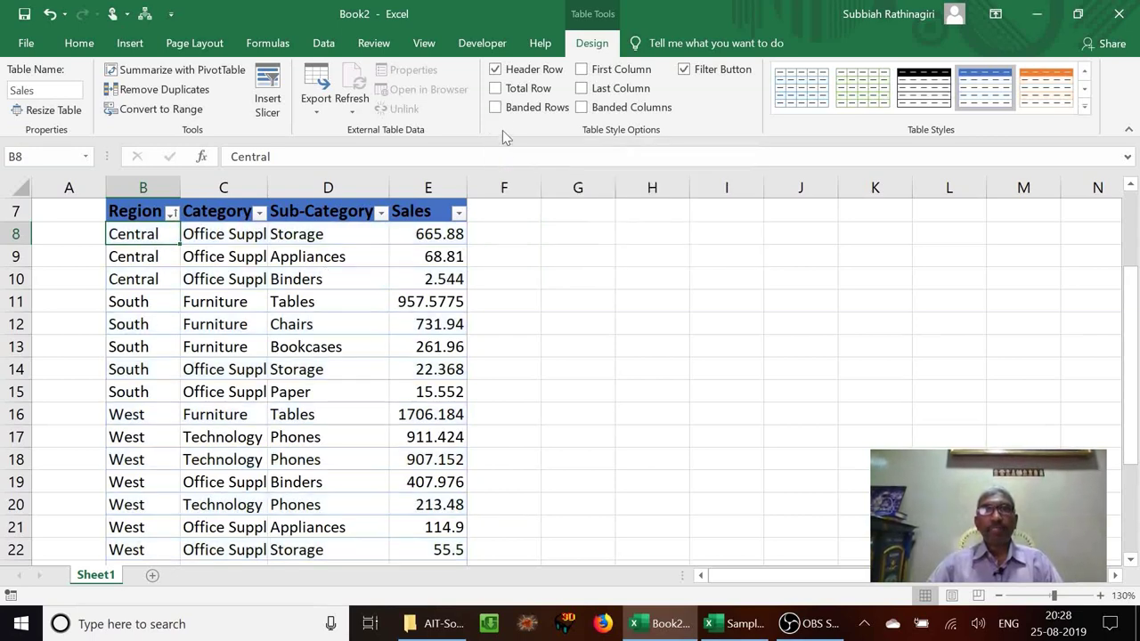
{"action": "left_click", "coordinate": [495, 108]}
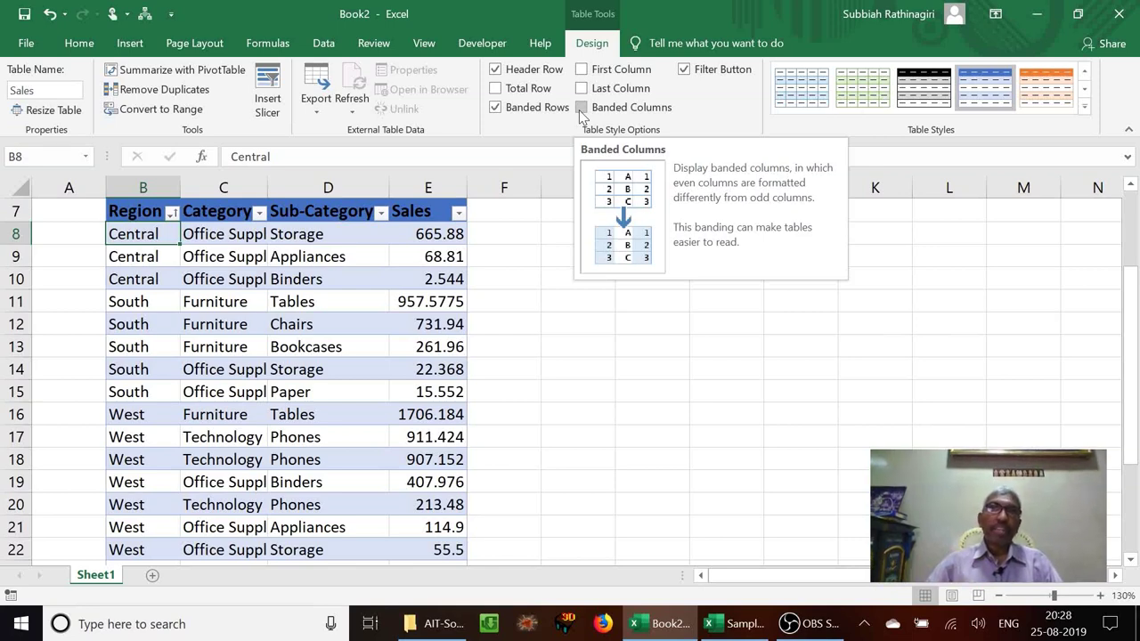
{"action": "left_click", "coordinate": [337, 285]}
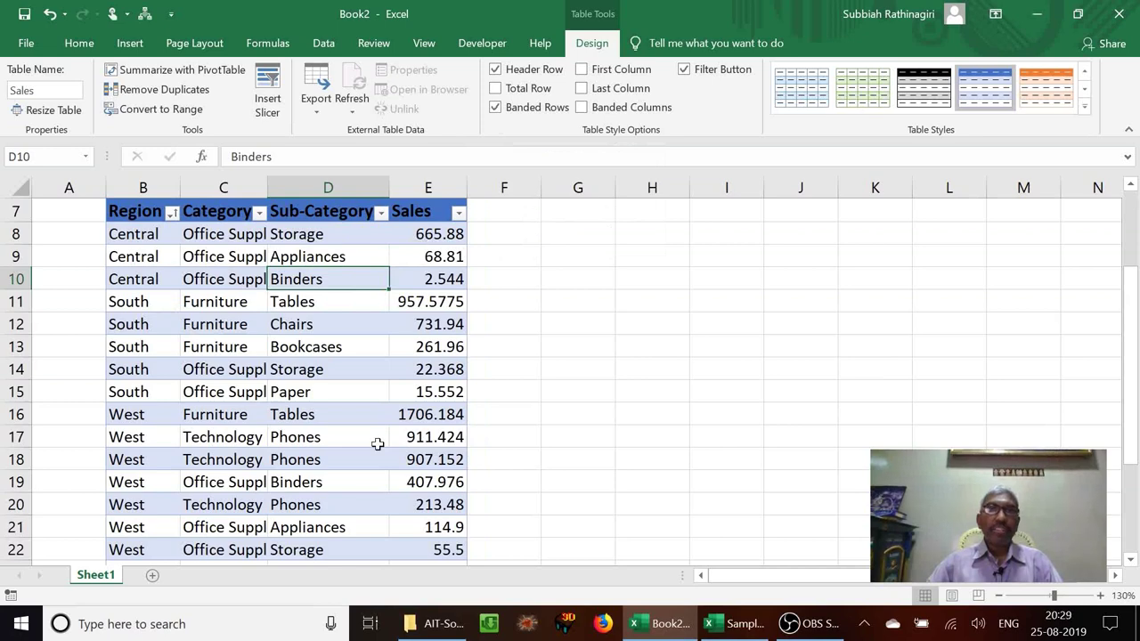
{"action": "left_click", "coordinate": [356, 408]}
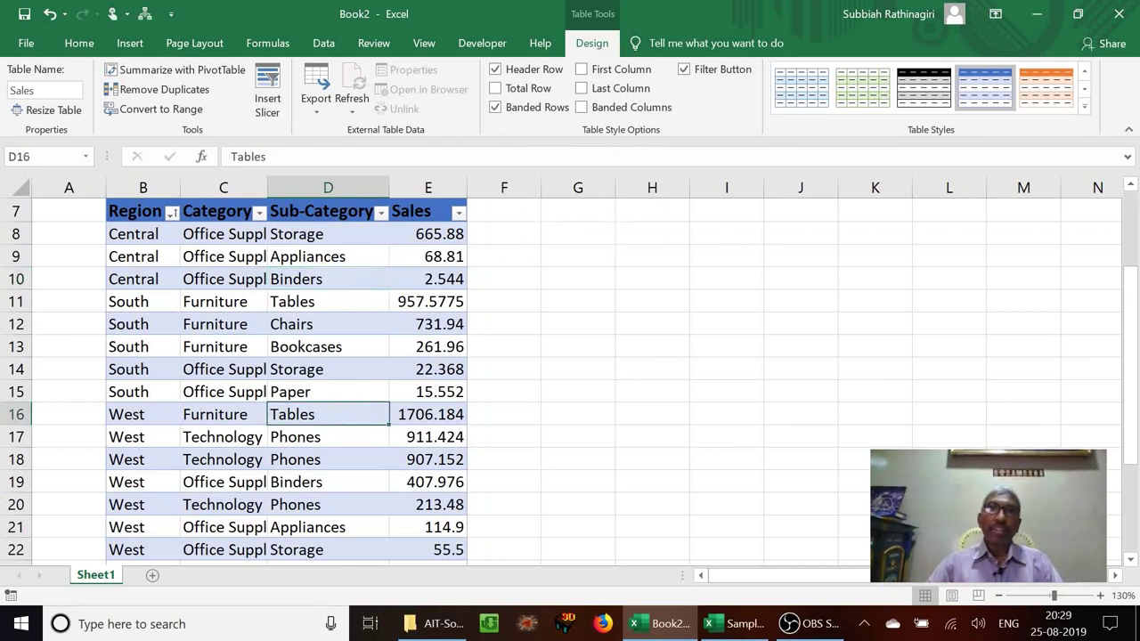
Add a Total row and check its E29 SUBTOTAL(109,[Sales]) result of 7163.792.
{"action": "left_click", "coordinate": [497, 89]}
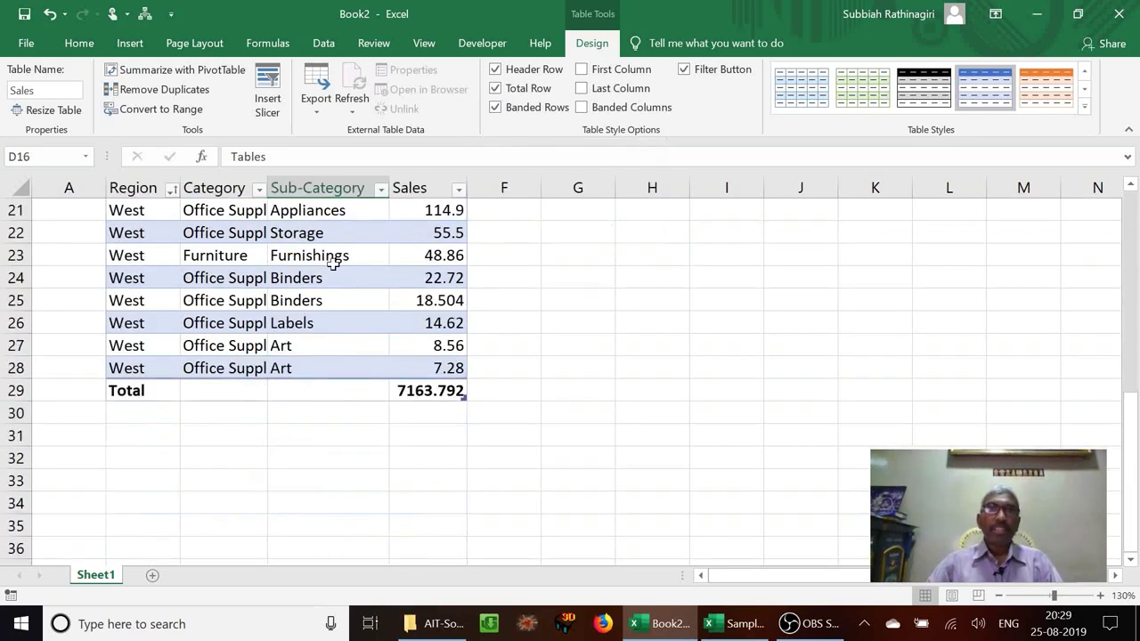
{"action": "left_click", "coordinate": [333, 263]}
{"action": "key", "text": "Up"}
{"action": "key", "text": "Up"}
{"action": "key", "text": "Up"}
{"action": "key", "text": "Up"}
{"action": "key", "text": "Up"}
{"action": "key", "text": "Up"}
{"action": "key", "text": "Up"}
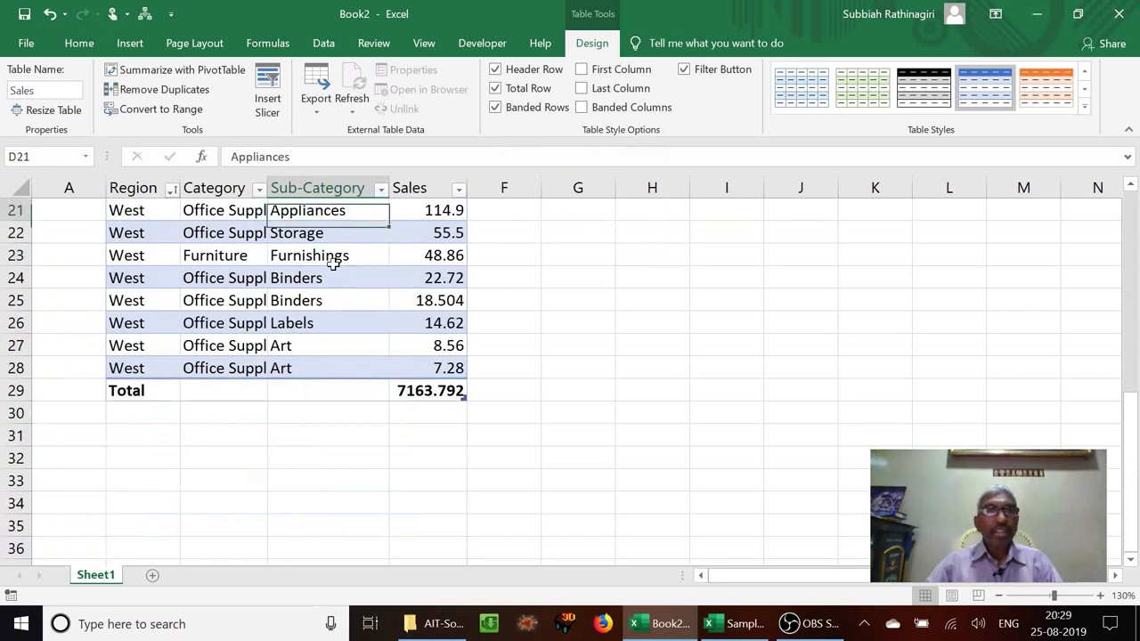
{"action": "key", "text": "Down"}
{"action": "key", "text": "Down"}
{"action": "key", "text": "Down"}
{"action": "key", "text": "Down"}
{"action": "key", "text": "Down"}
{"action": "key", "text": "Down"}
{"action": "key", "text": "Down"}
{"action": "key", "text": "Down"}
{"action": "key", "text": "Down"}
{"action": "key", "text": "Down"}
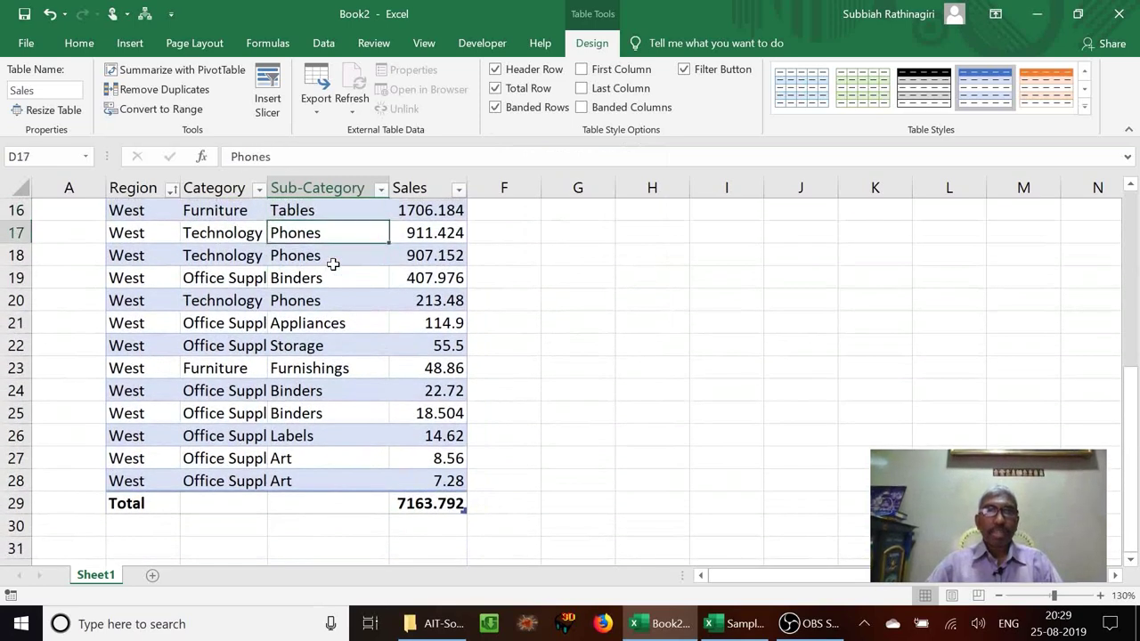
{"action": "key", "text": "Down"}
{"action": "key", "text": "Down"}
{"action": "key", "text": "Down"}
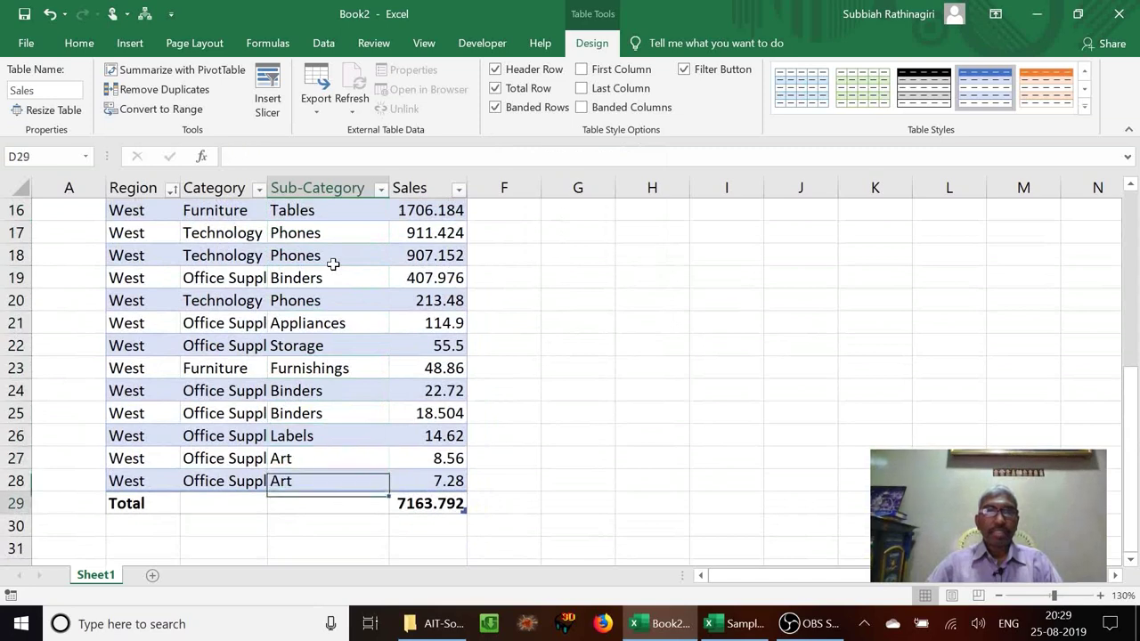
{"action": "key", "text": "Right"}
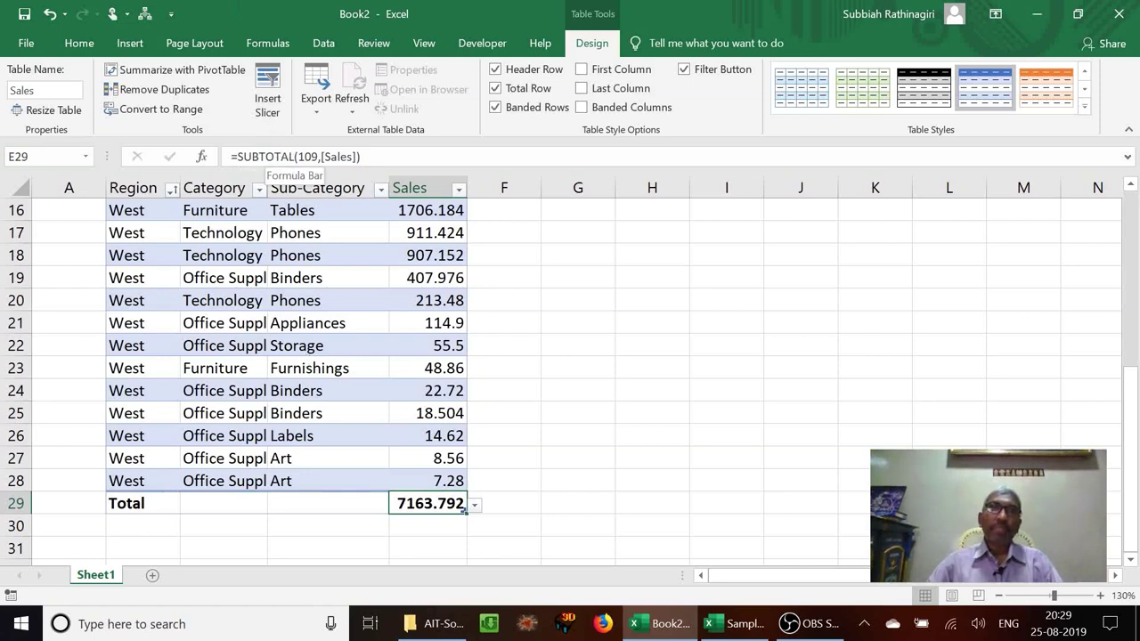
Inspect Category cells C24, C22 and C21, moving up past the header row.
{"action": "double_click", "coordinate": [224, 384]}
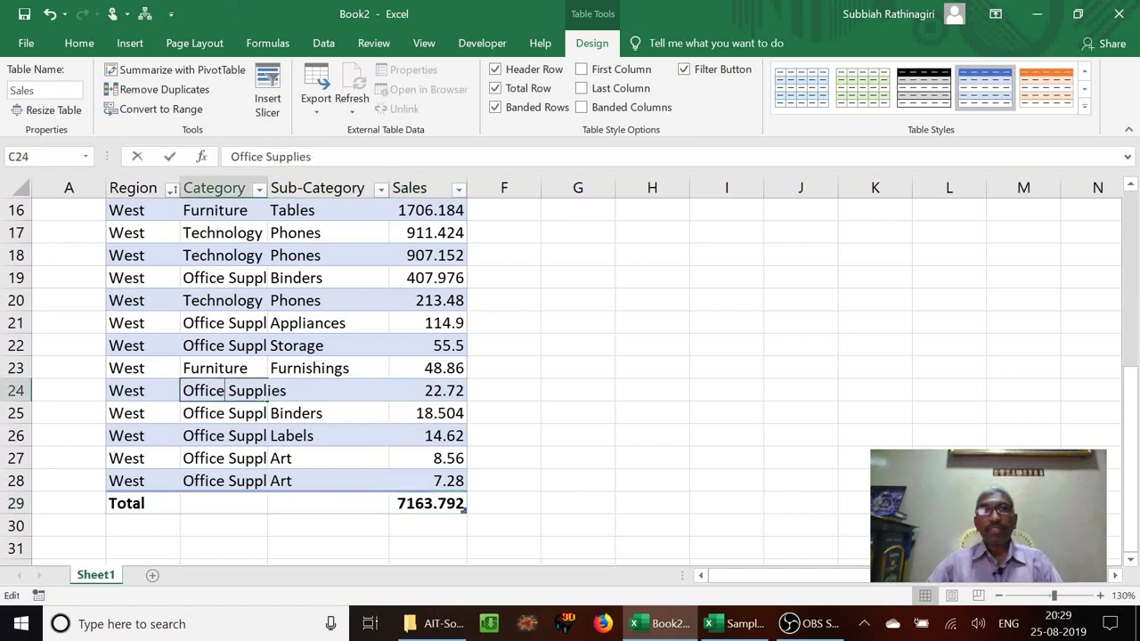
{"action": "left_click", "coordinate": [160, 368]}
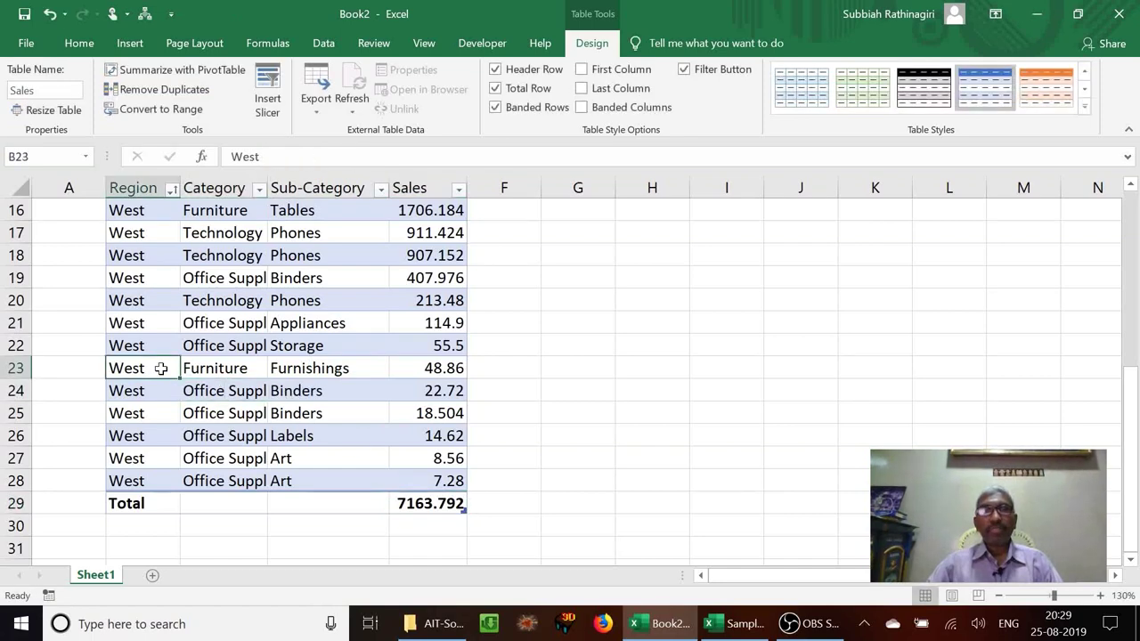
{"action": "left_click", "coordinate": [210, 344]}
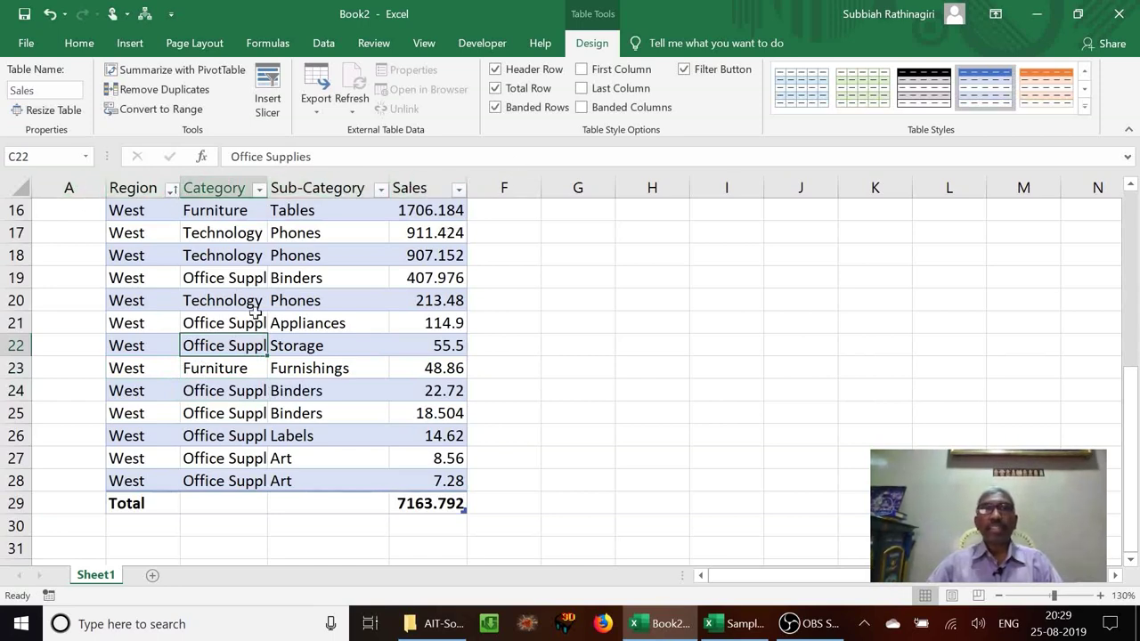
{"action": "left_click", "coordinate": [216, 323]}
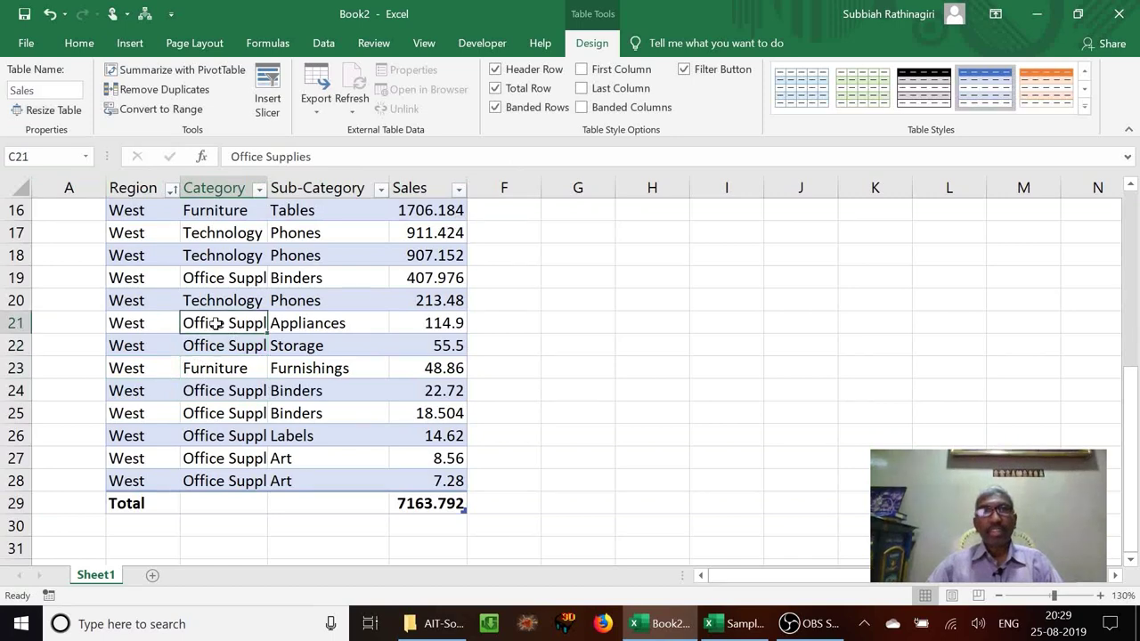
{"action": "key", "text": "Up"}
{"action": "key", "text": "Up"}
{"action": "key", "text": "Up"}
{"action": "key", "text": "Up"}
{"action": "key", "text": "Up"}
{"action": "key", "text": "Up"}
{"action": "key", "text": "Up"}
{"action": "key", "text": "Up"}
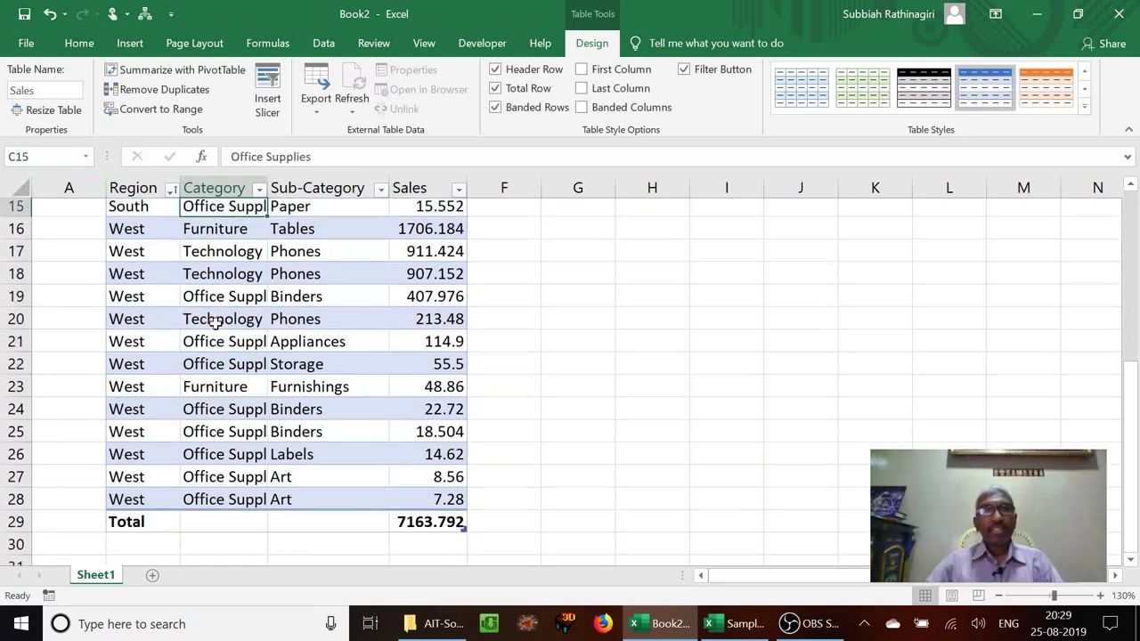
{"action": "key", "text": "Up"}
{"action": "key", "text": "Up"}
{"action": "key", "text": "Up"}
{"action": "key", "text": "Up"}
{"action": "key", "text": "Up"}
{"action": "key", "text": "Up"}
{"action": "key", "text": "Up"}
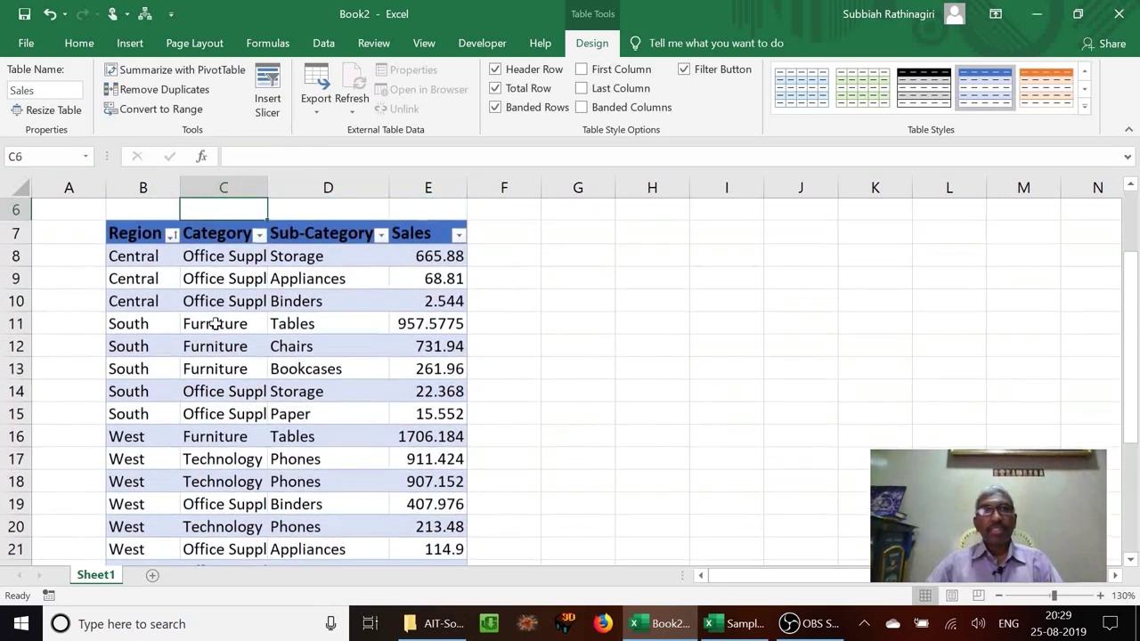
{"action": "key", "text": "Up"}
{"action": "key", "text": "Down"}
{"action": "key", "text": "Down"}
{"action": "key", "text": "Down"}
{"action": "key", "text": "Down"}
{"action": "key", "text": "Down"}
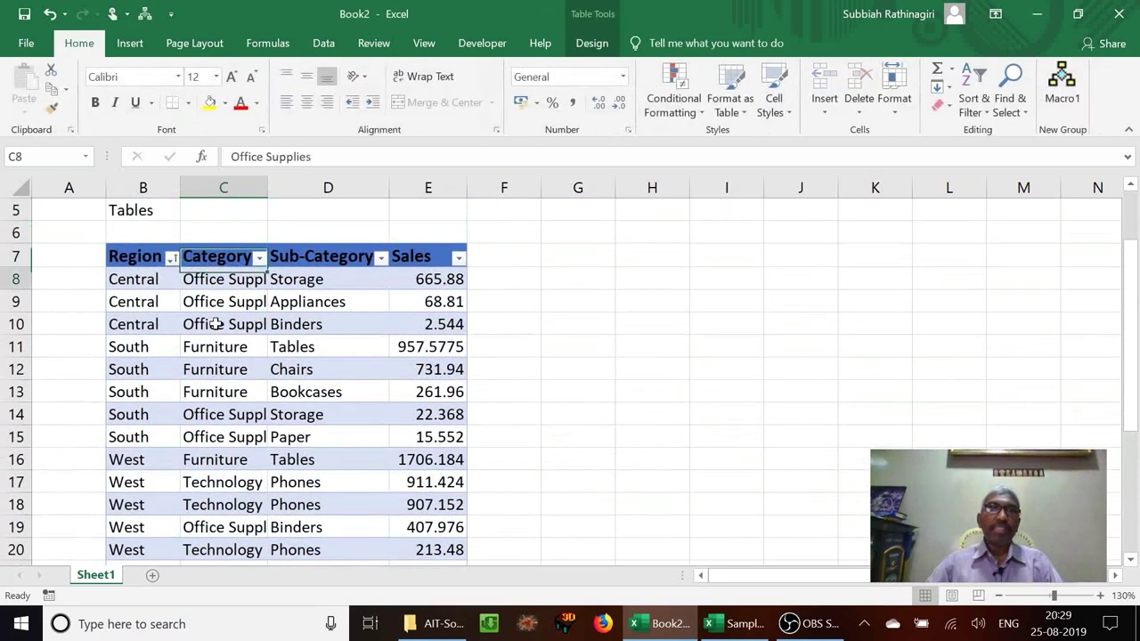
{"action": "key", "text": "Down"}
{"action": "key", "text": "Down"}
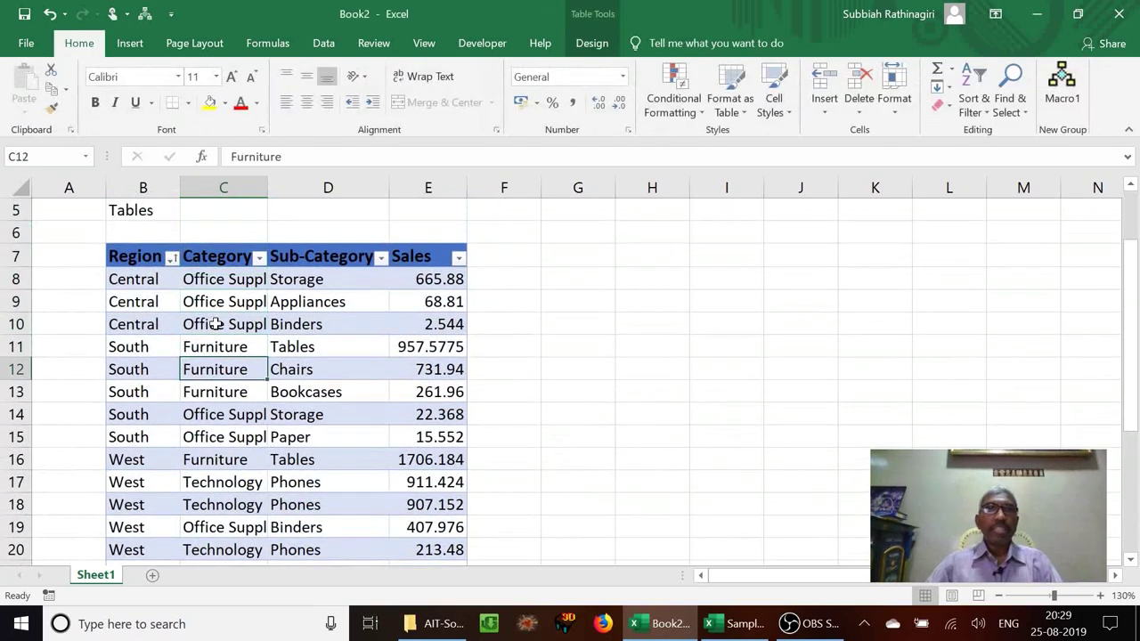
{"action": "key", "text": "Down"}
{"action": "key", "text": "Down"}
{"action": "key", "text": "Down"}
{"action": "key", "text": "Down"}
{"action": "key", "text": "Down"}
{"action": "key", "text": "Down"}
{"action": "key", "text": "Down"}
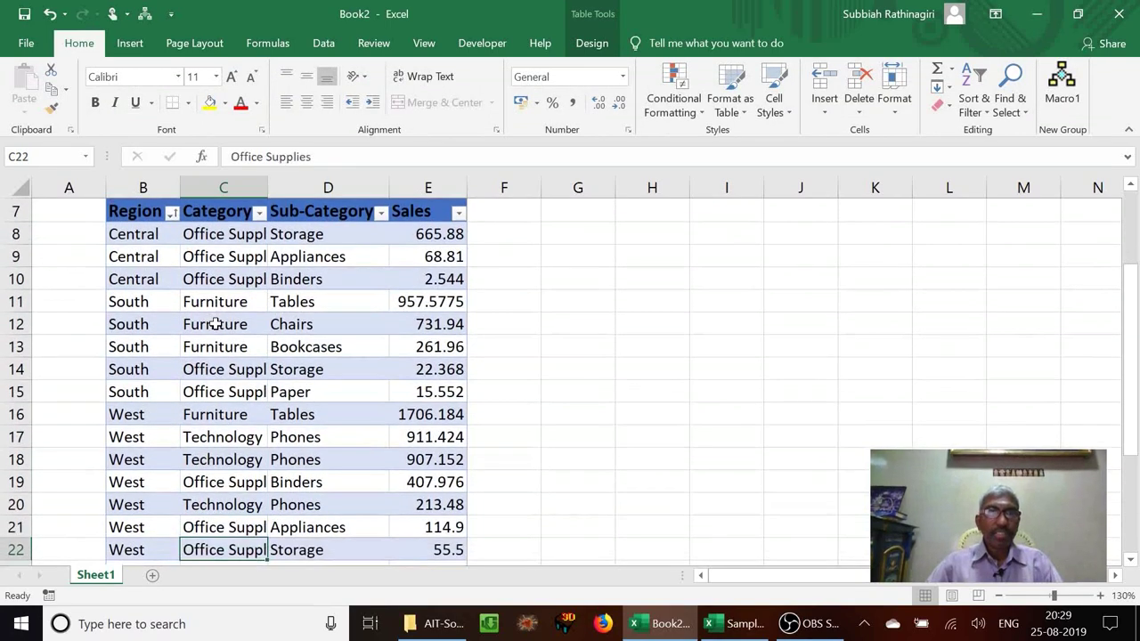
{"action": "key", "text": "Down"}
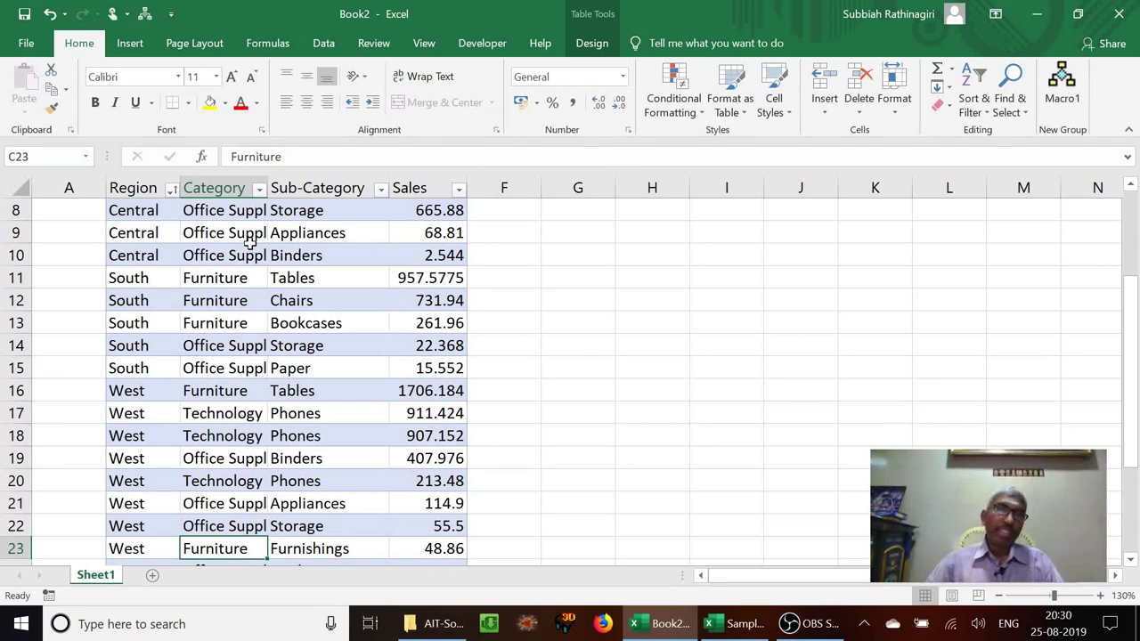
{"action": "left_click", "coordinate": [246, 351]}
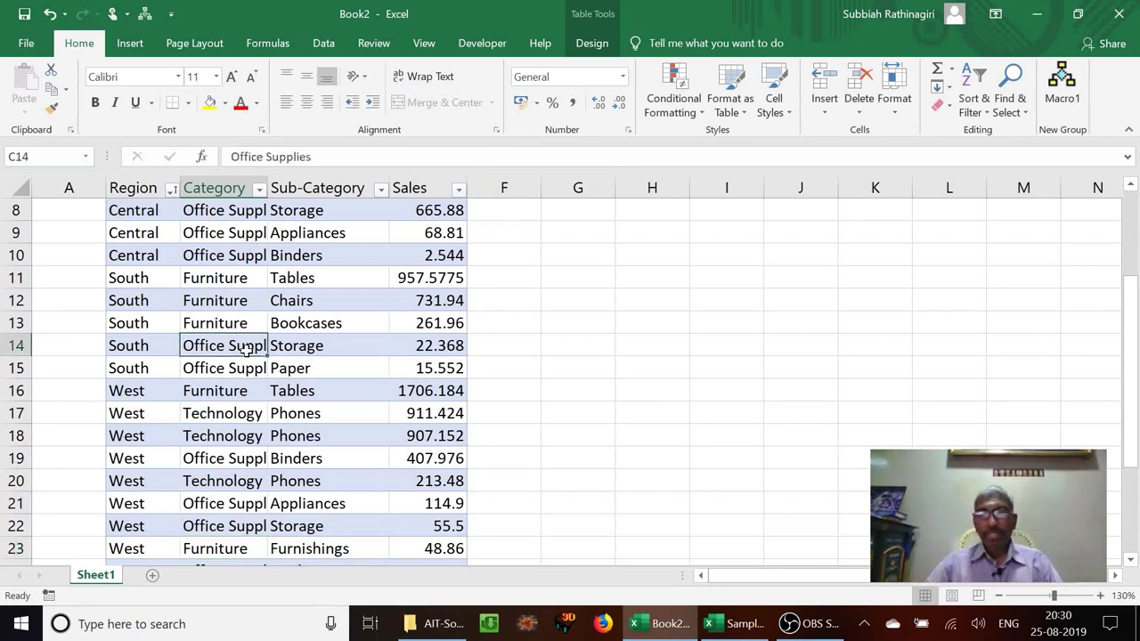
{"action": "key", "text": "Down"}
{"action": "key", "text": "Down"}
{"action": "key", "text": "Down"}
{"action": "key", "text": "Down"}
{"action": "key", "text": "Down"}
{"action": "key", "text": "Down"}
{"action": "key", "text": "Down"}
{"action": "key", "text": "Down"}
{"action": "key", "text": "Down"}
{"action": "key", "text": "Down"}
{"action": "key", "text": "Down"}
{"action": "key", "text": "Down"}
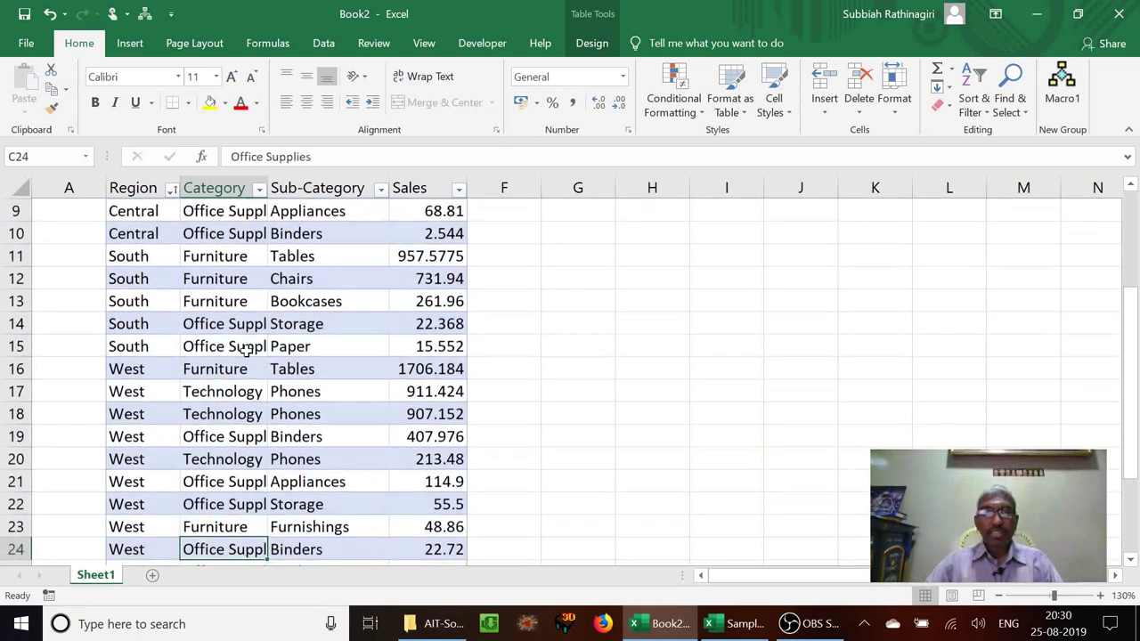
{"action": "key", "text": "Down"}
{"action": "key", "text": "Down"}
{"action": "key", "text": "Down"}
{"action": "key", "text": "Down"}
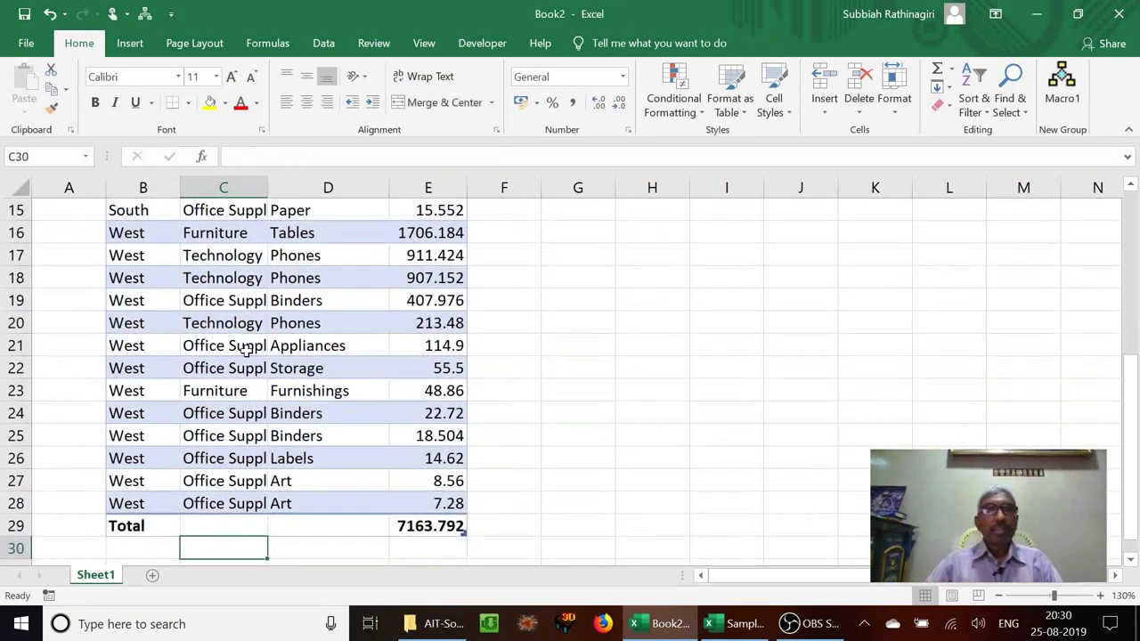
{"action": "key", "text": "Up"}
{"action": "key", "text": "Right"}
{"action": "key", "text": "Right"}
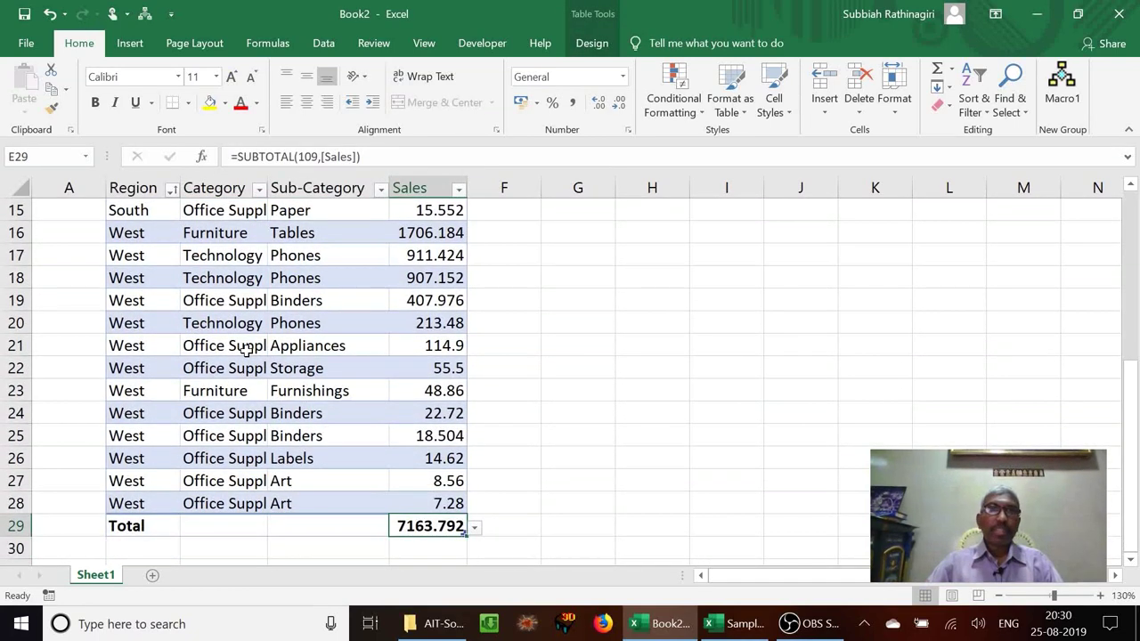
{"action": "key", "text": "Up"}
{"action": "key", "text": "Up"}
{"action": "key", "text": "Up"}
{"action": "key", "text": "Up"}
{"action": "key", "text": "Up"}
{"action": "key", "text": "Up"}
{"action": "key", "text": "Up"}
{"action": "key", "text": "Up"}
{"action": "key", "text": "Up"}
{"action": "key", "text": "Up"}
{"action": "key", "text": "Up"}
{"action": "key", "text": "Up"}
{"action": "key", "text": "Up"}
{"action": "key", "text": "Up"}
{"action": "key", "text": "Up"}
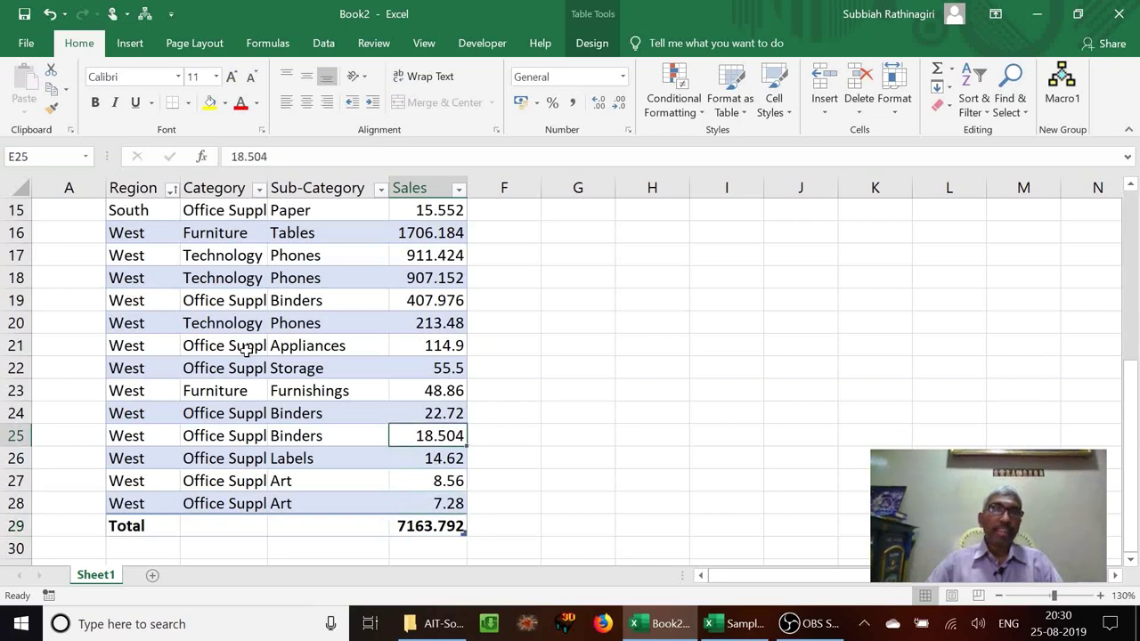
{"action": "key", "text": "Up"}
{"action": "key", "text": "Up"}
{"action": "key", "text": "Up"}
{"action": "key", "text": "Up"}
{"action": "key", "text": "Up"}
{"action": "key", "text": "Up"}
{"action": "key", "text": "Up"}
{"action": "key", "text": "Up"}
{"action": "key", "text": "Up"}
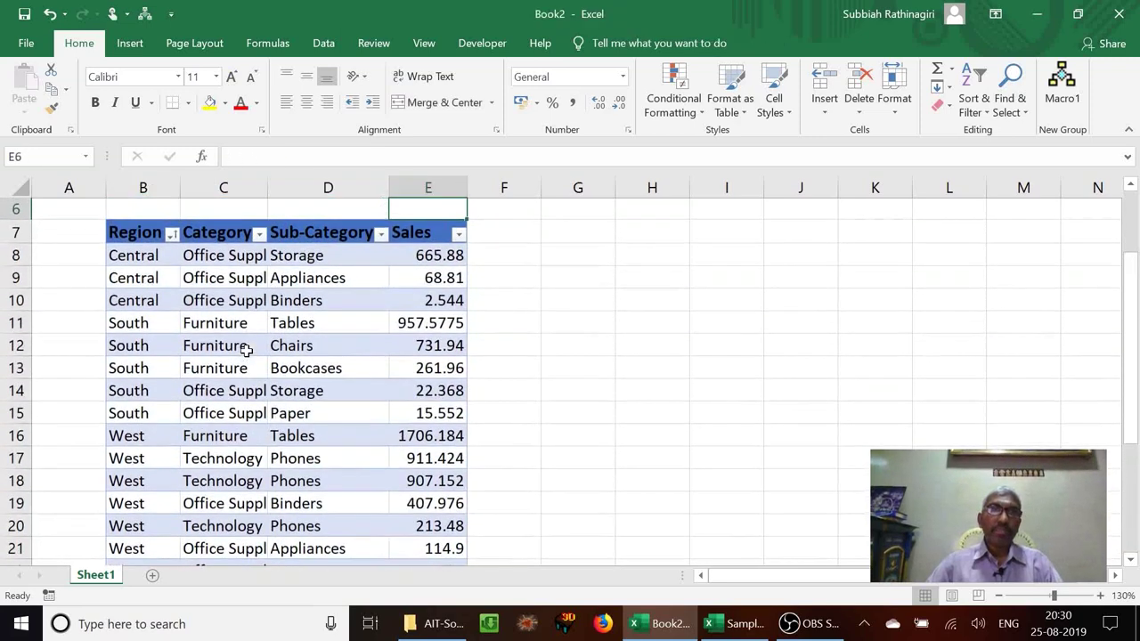
{"action": "key", "text": "Down"}
{"action": "key", "text": "Down"}
{"action": "key", "text": "Down"}
{"action": "key", "text": "Down"}
{"action": "key", "text": "Left"}
{"action": "key", "text": "Left"}
{"action": "key", "text": "Left"}
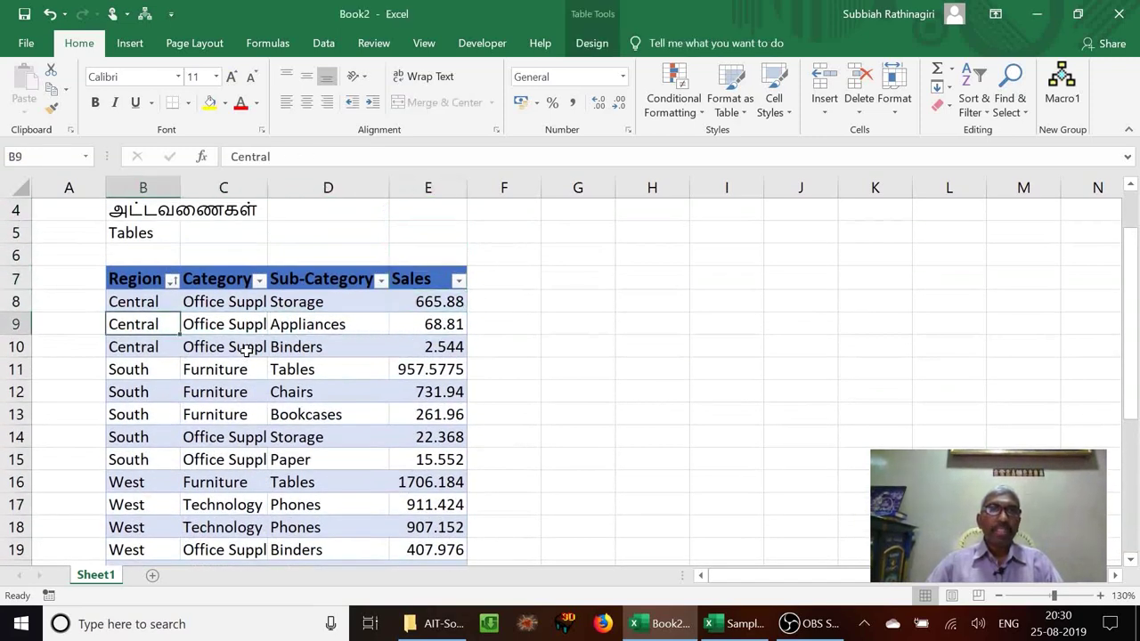
{"action": "left_click", "coordinate": [172, 282]}
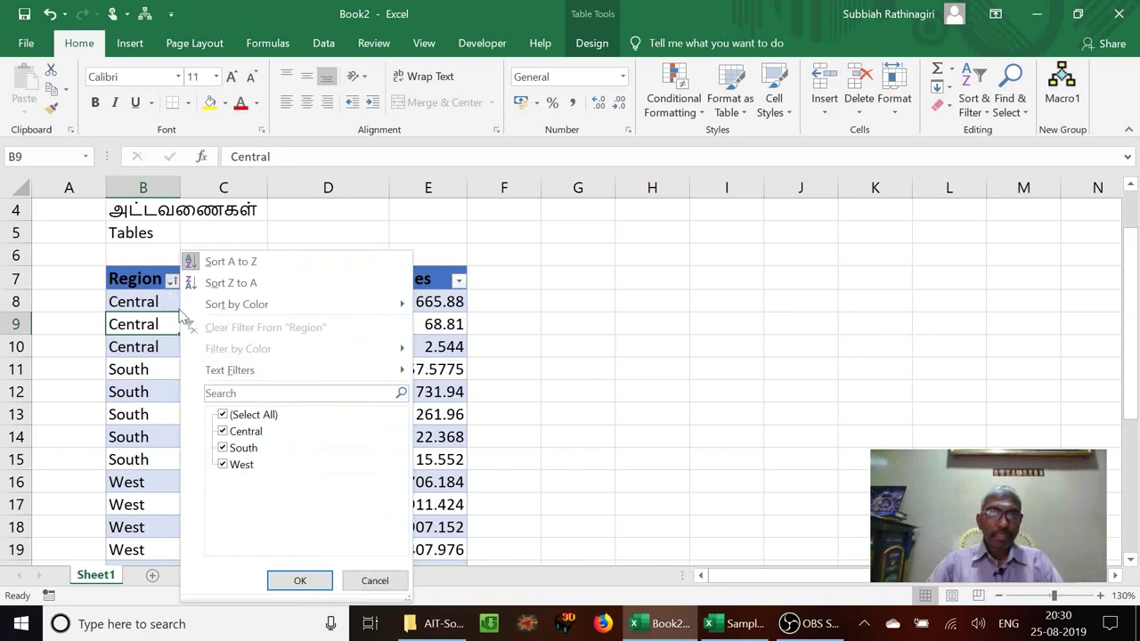
{"action": "left_click", "coordinate": [223, 415]}
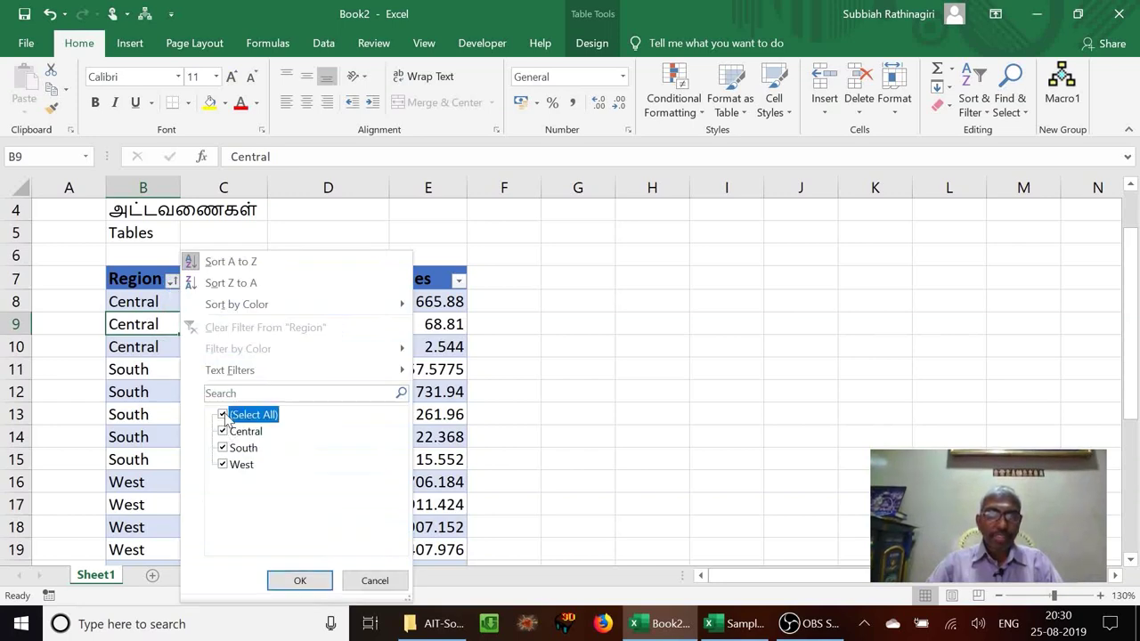
{"action": "left_click", "coordinate": [223, 431]}
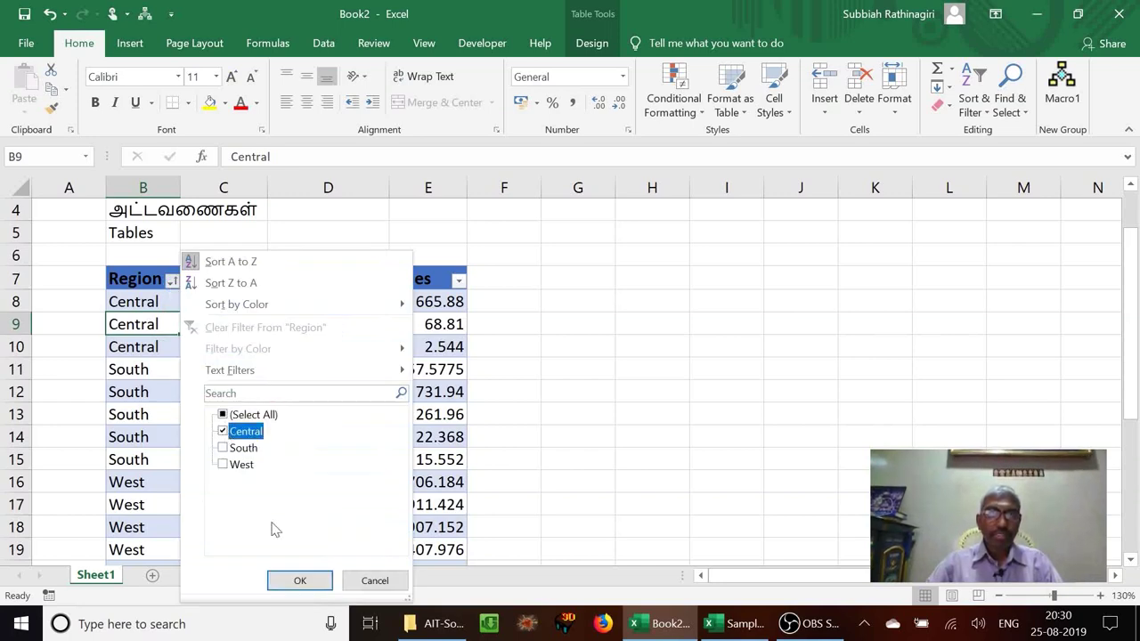
{"action": "left_click", "coordinate": [301, 581]}
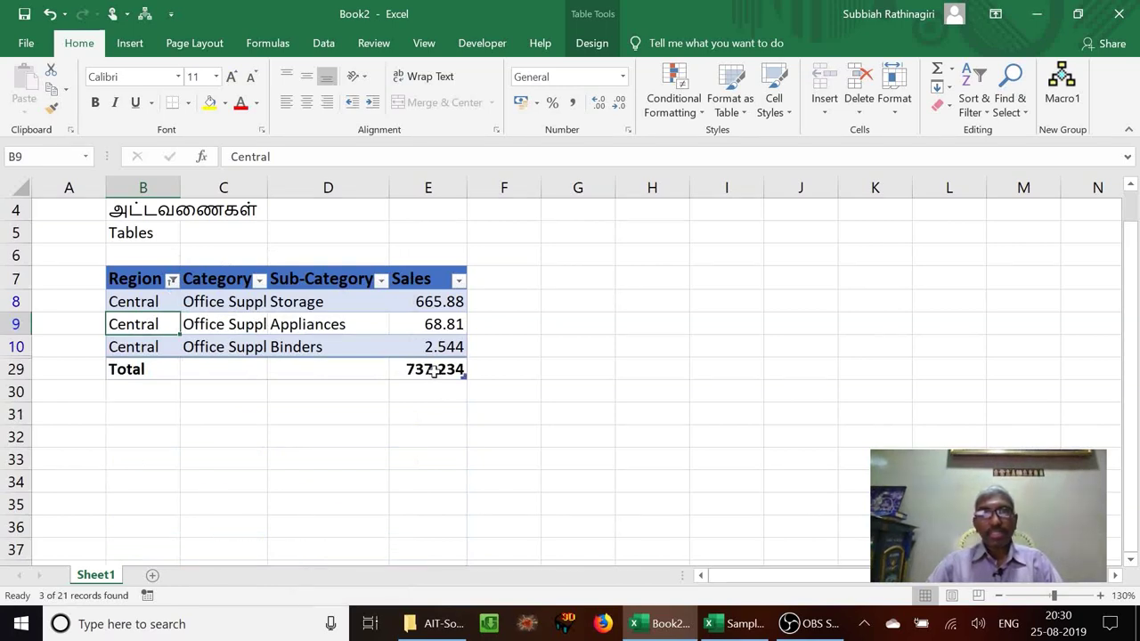
{"action": "left_click", "coordinate": [173, 281]}
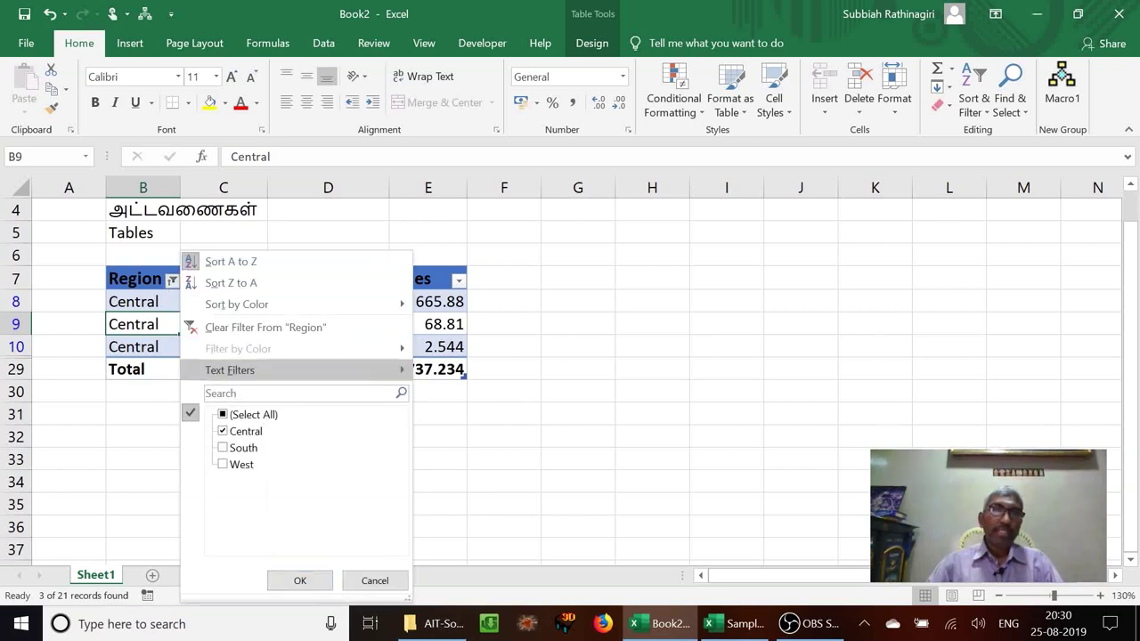
{"action": "left_click", "coordinate": [224, 451]}
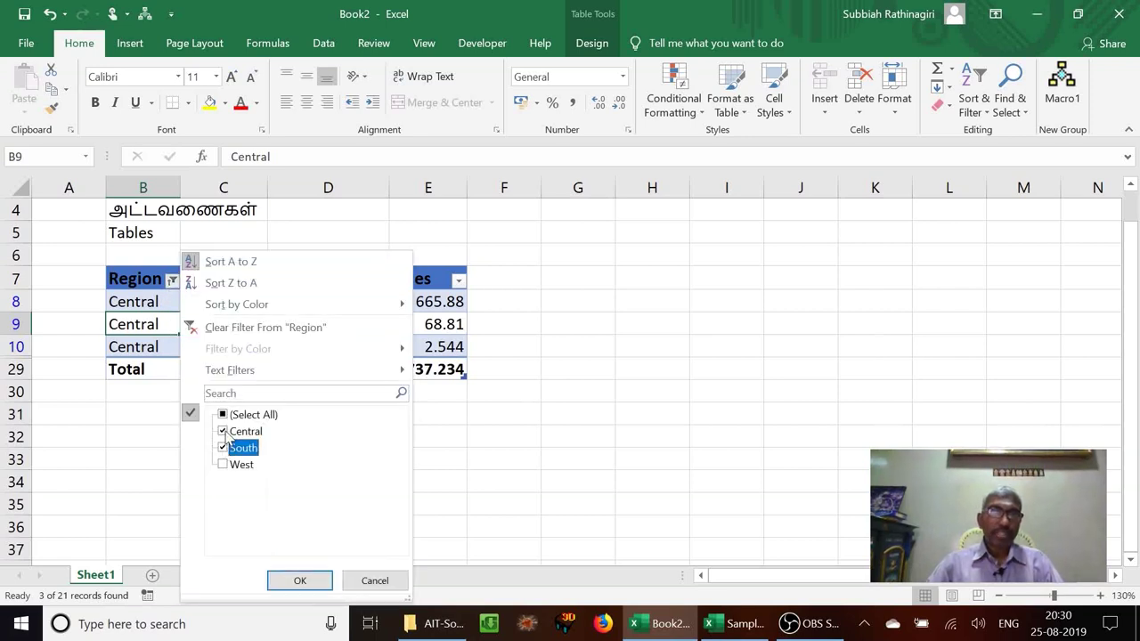
{"action": "left_click", "coordinate": [226, 433]}
{"action": "left_click", "coordinate": [300, 581]}
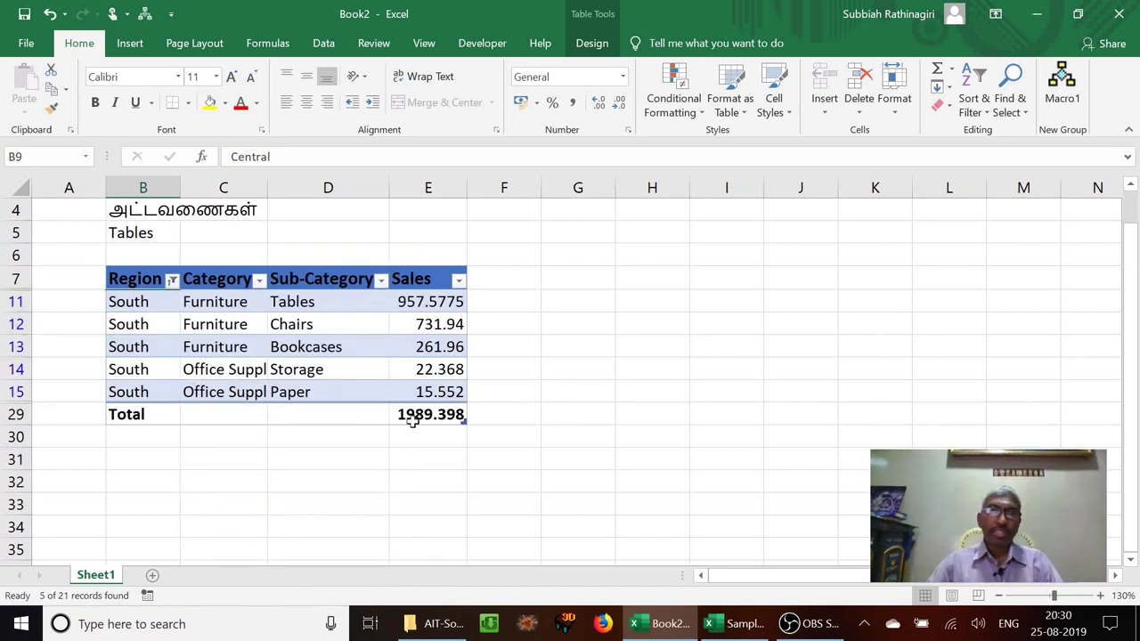
{"action": "left_click", "coordinate": [172, 282]}
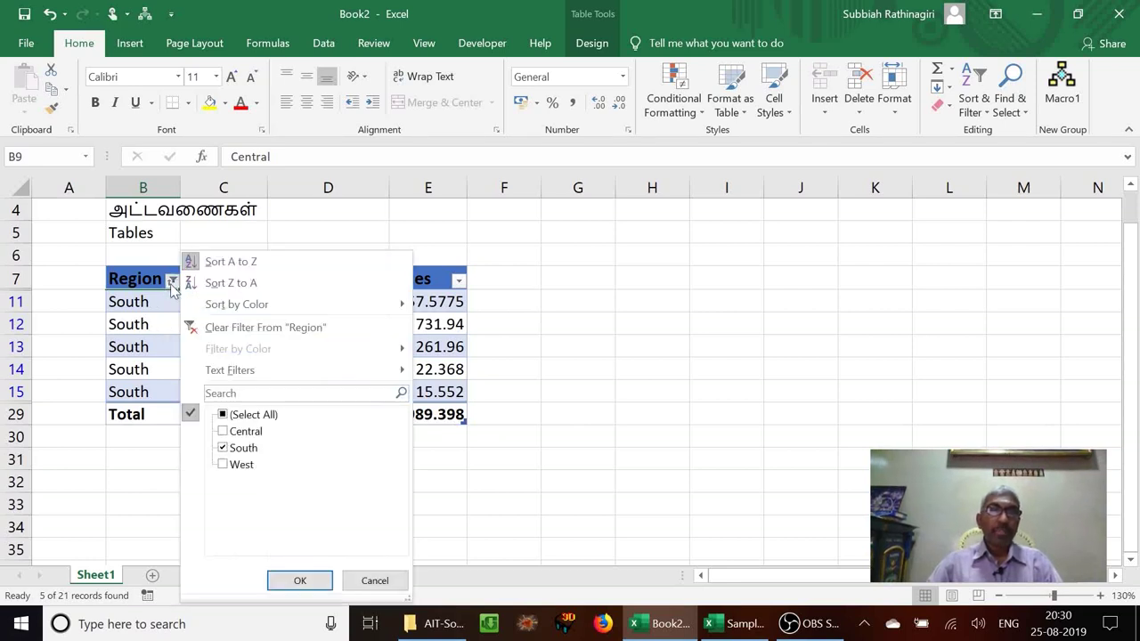
{"action": "left_click", "coordinate": [224, 416]}
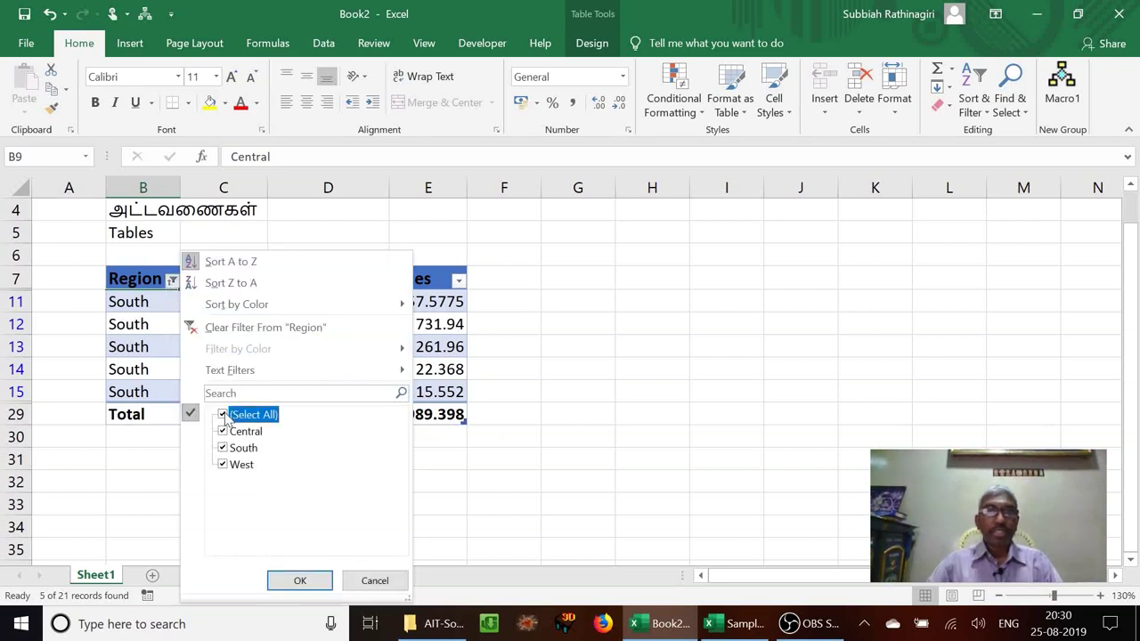
{"action": "left_click", "coordinate": [299, 581]}
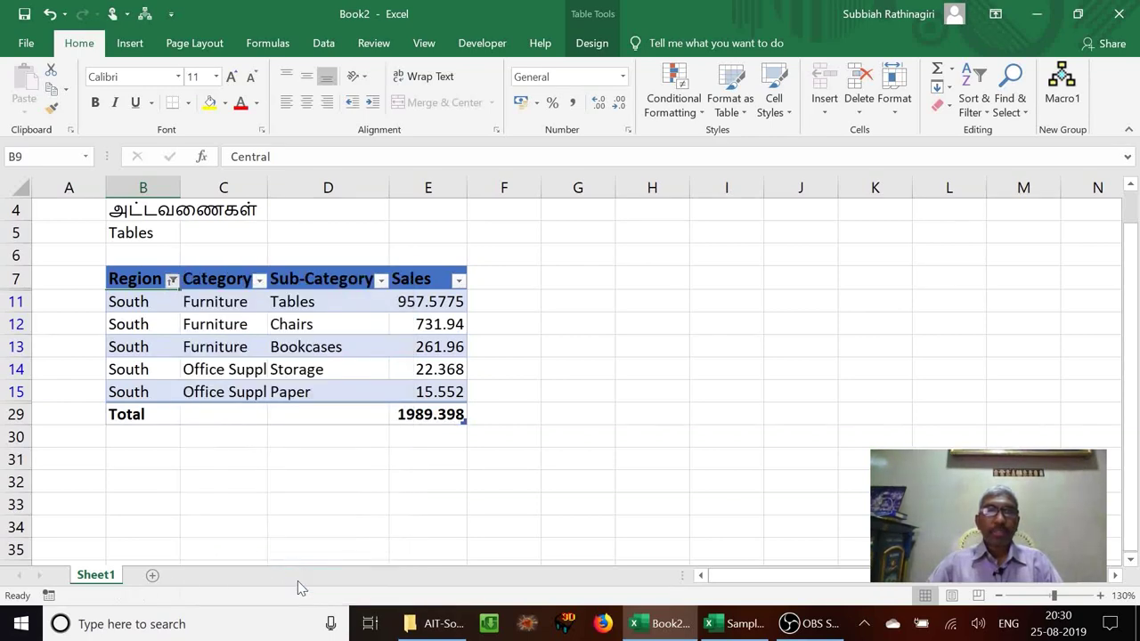
{"action": "left_click", "coordinate": [414, 375]}
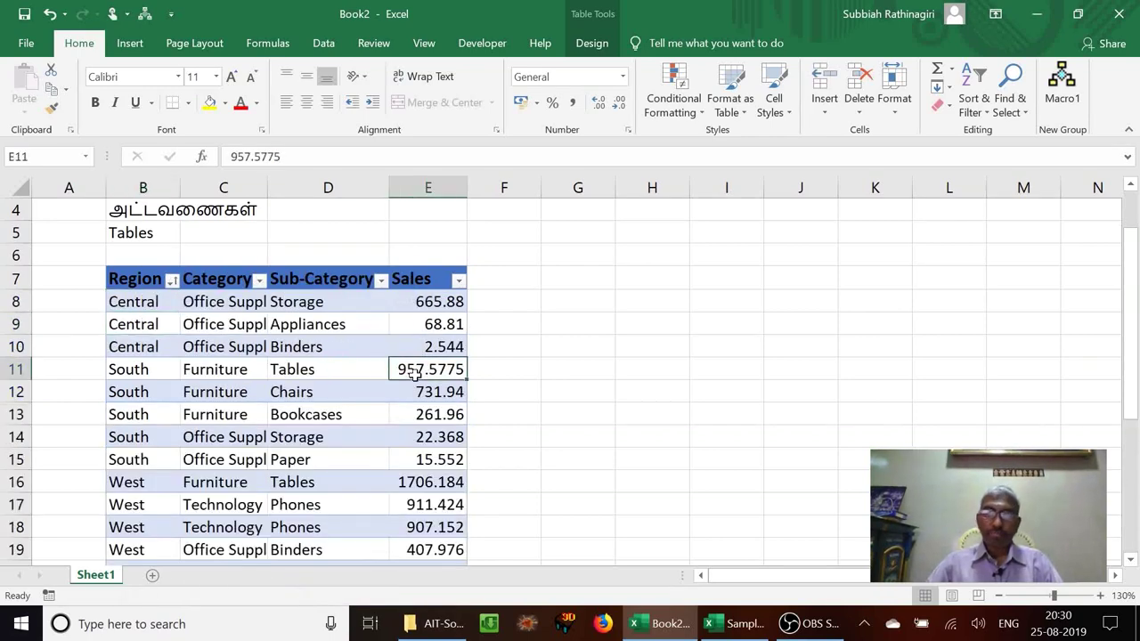
{"action": "key", "text": "Down"}
{"action": "key", "text": "Down"}
{"action": "key", "text": "Down"}
{"action": "key", "text": "Down"}
{"action": "key", "text": "Down"}
{"action": "key", "text": "Down"}
{"action": "key", "text": "Down"}
{"action": "key", "text": "Down"}
{"action": "key", "text": "Down"}
{"action": "key", "text": "Down"}
{"action": "key", "text": "Down"}
{"action": "key", "text": "Down"}
{"action": "key", "text": "Down"}
{"action": "key", "text": "Down"}
{"action": "key", "text": "Down"}
{"action": "key", "text": "Down"}
{"action": "key", "text": "Down"}
{"action": "key", "text": "Down"}
{"action": "key", "text": "Down"}
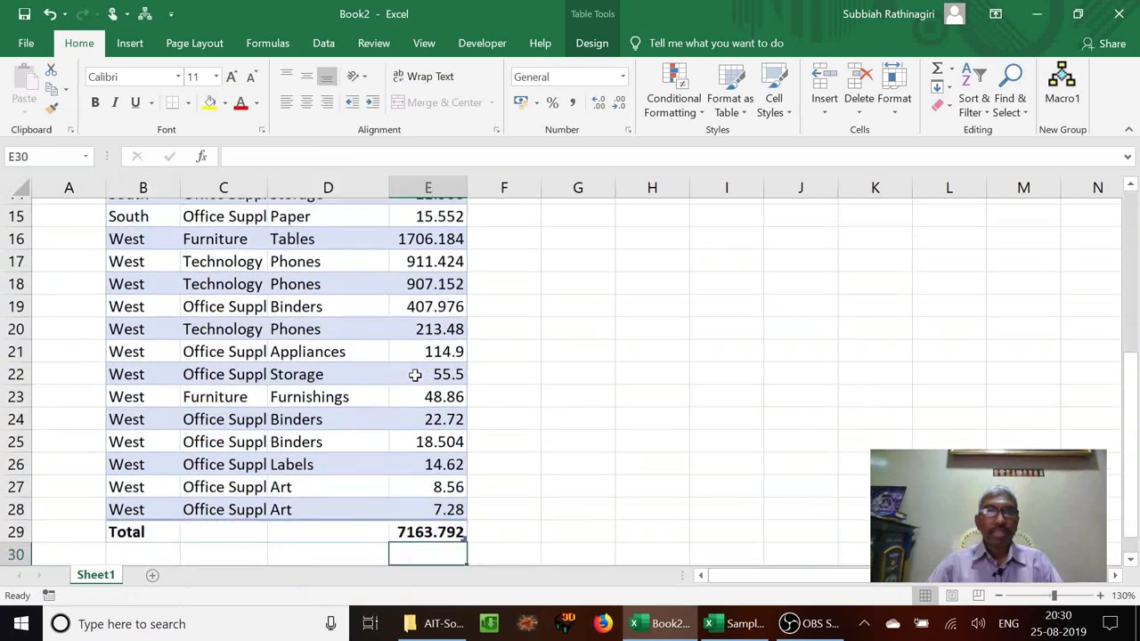
{"action": "key", "text": "Up"}
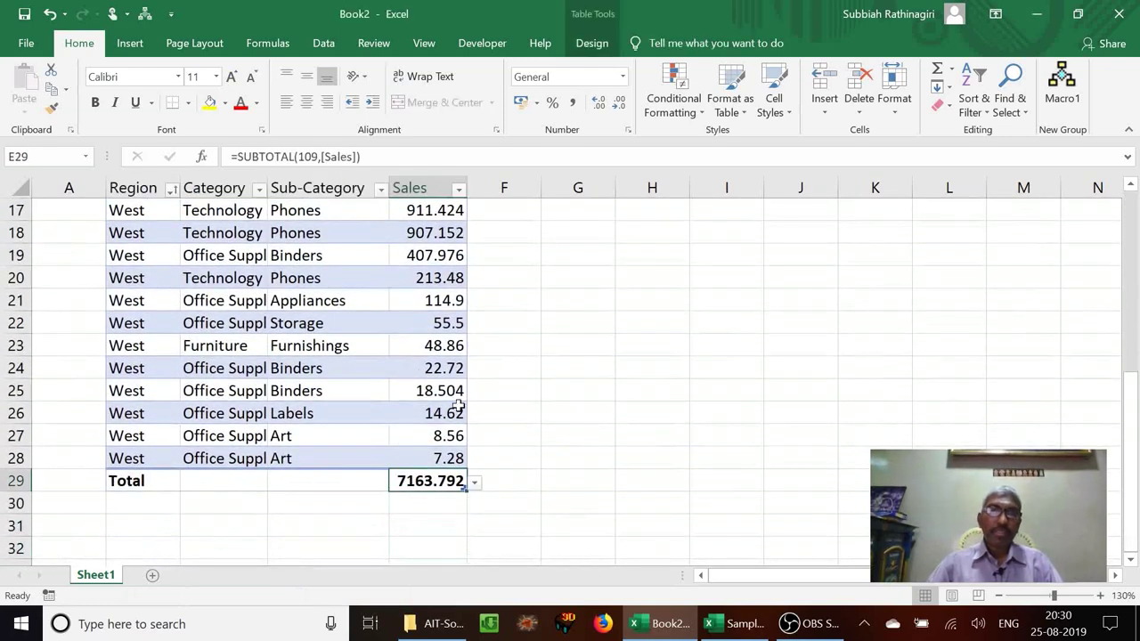
{"action": "left_click", "coordinate": [476, 486]}
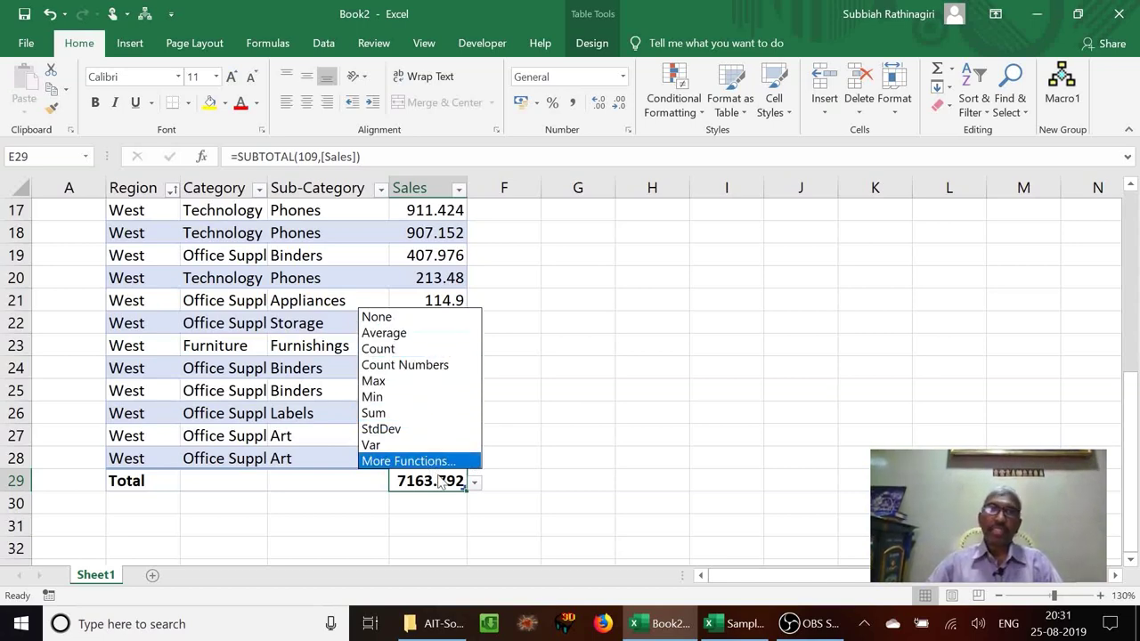
{"action": "left_click", "coordinate": [428, 416]}
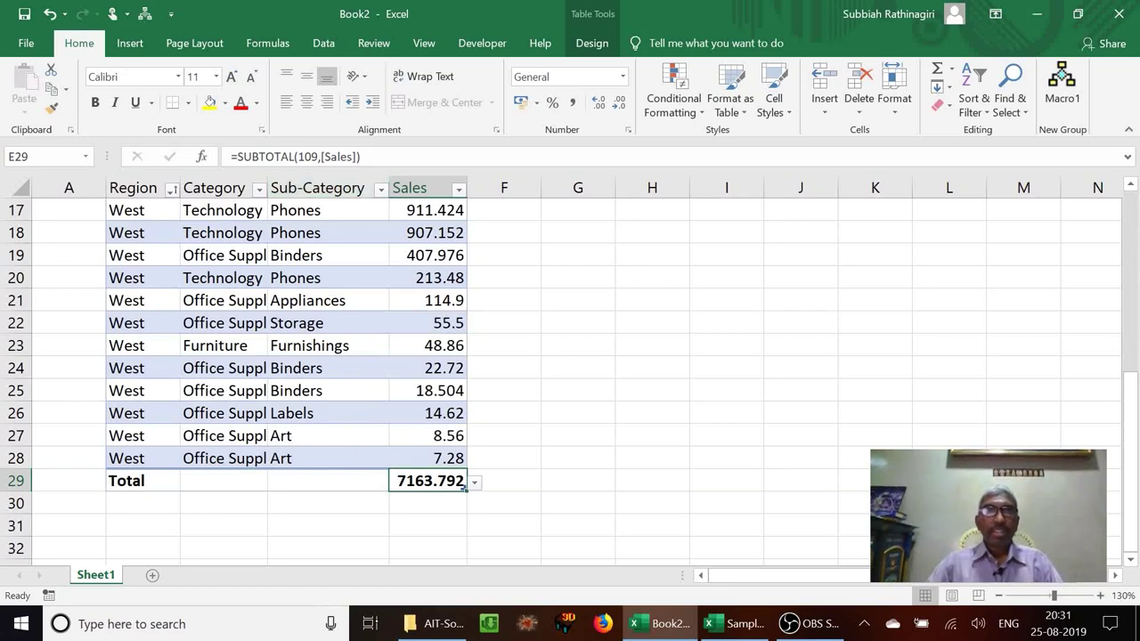
{"action": "key", "text": "F2"}
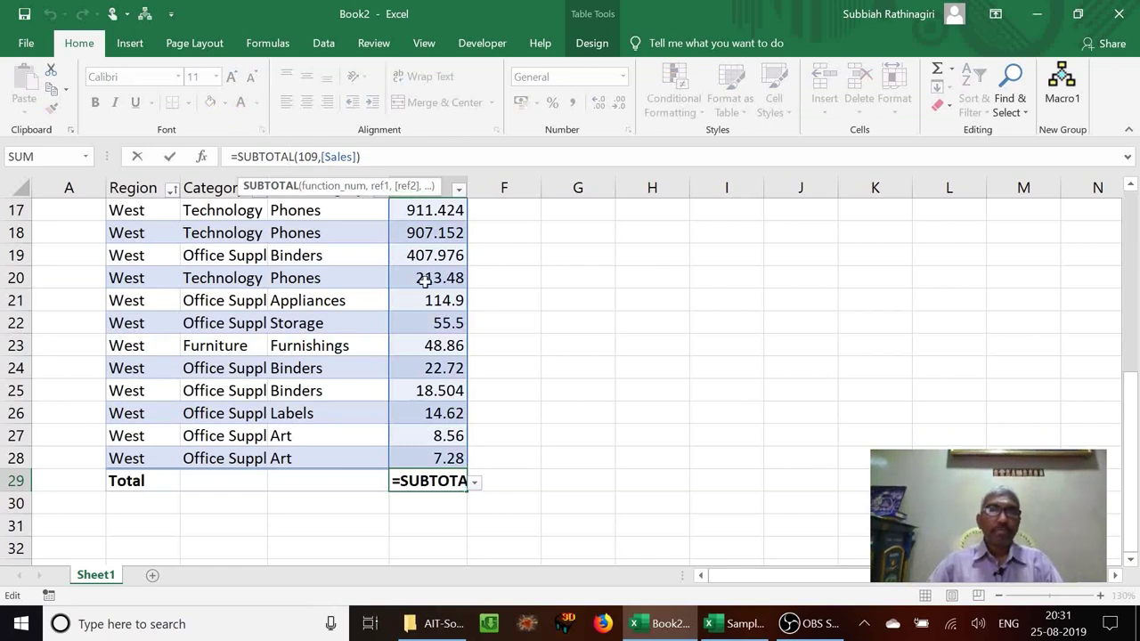
{"action": "left_click", "coordinate": [410, 449]}
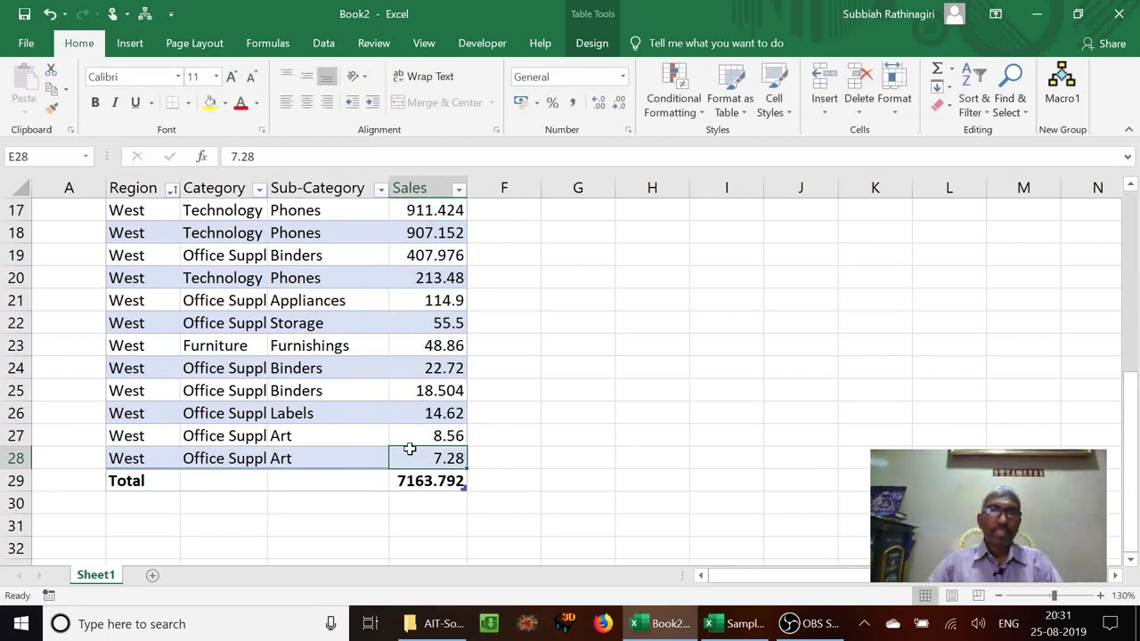
{"action": "left_click", "coordinate": [314, 344]}
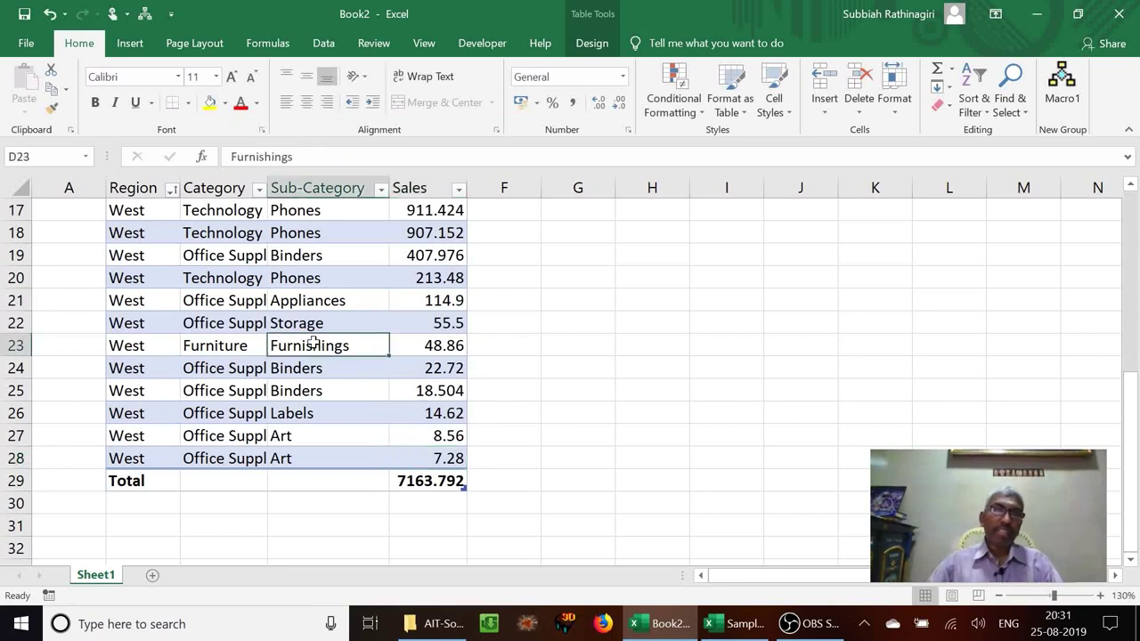
{"action": "key", "text": "Up"}
{"action": "key", "text": "Up"}
{"action": "key", "text": "Up"}
{"action": "key", "text": "Up"}
{"action": "key", "text": "Up"}
{"action": "key", "text": "Up"}
{"action": "key", "text": "Up"}
{"action": "key", "text": "Up"}
{"action": "key", "text": "Up"}
{"action": "key", "text": "Up"}
{"action": "key", "text": "Up"}
{"action": "key", "text": "Up"}
{"action": "key", "text": "Up"}
{"action": "key", "text": "Up"}
{"action": "key", "text": "Up"}
{"action": "key", "text": "Up"}
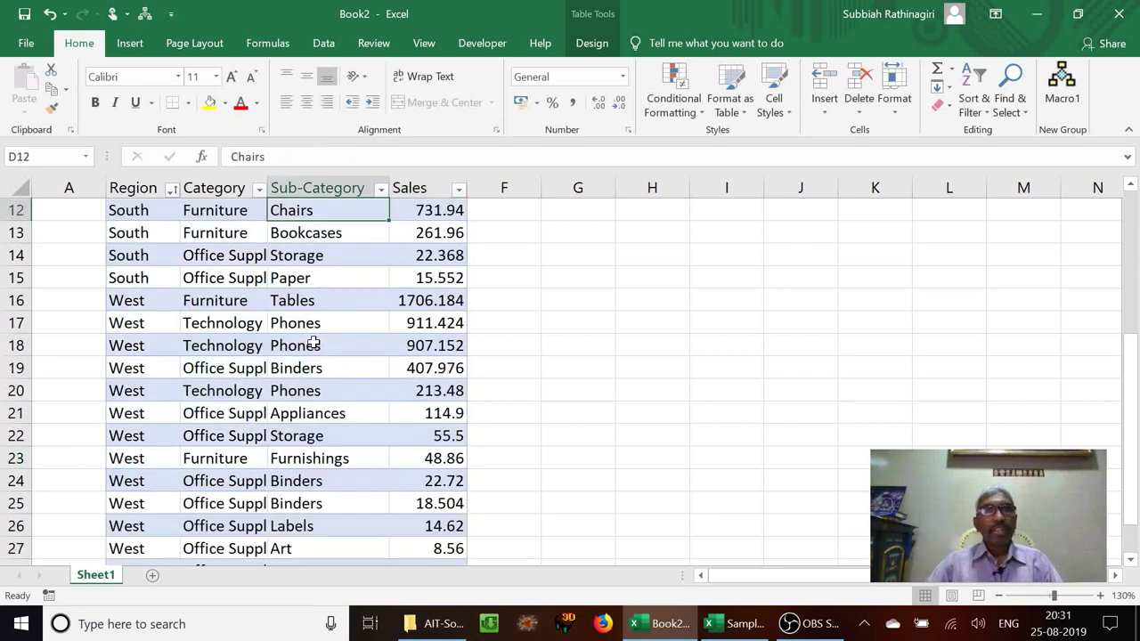
{"action": "key", "text": "Up"}
{"action": "key", "text": "Up"}
{"action": "key", "text": "Down"}
{"action": "key", "text": "Down"}
{"action": "key", "text": "Down"}
{"action": "key", "text": "Down"}
{"action": "key", "text": "Left"}
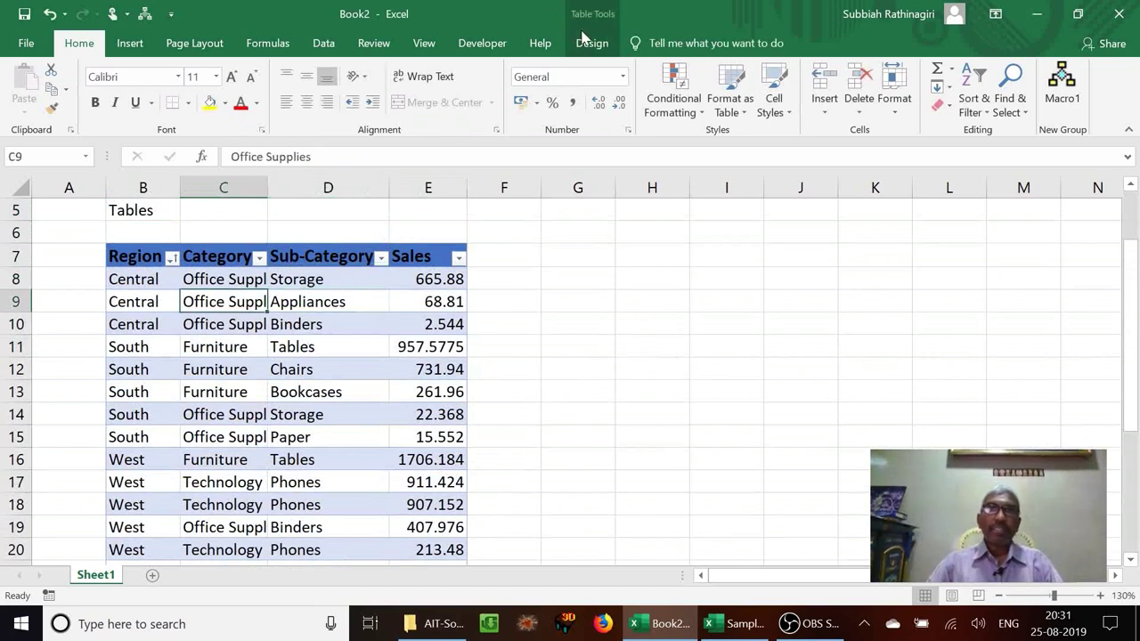
Sort the Sales table A to Z by Category.
{"action": "left_click", "coordinate": [324, 45]}
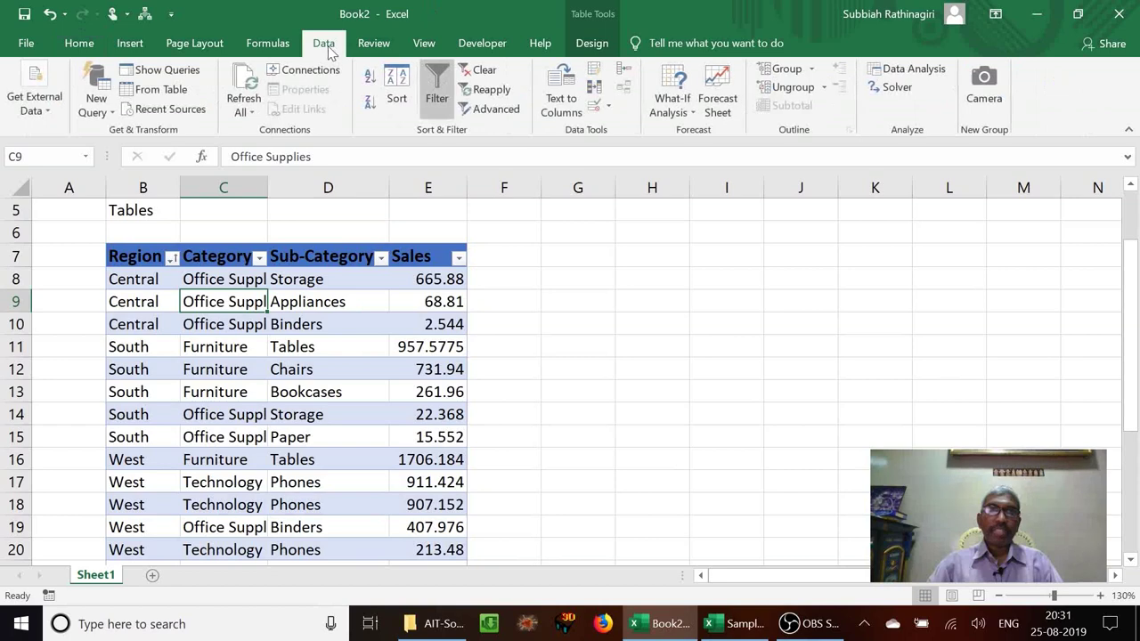
{"action": "left_click", "coordinate": [369, 79]}
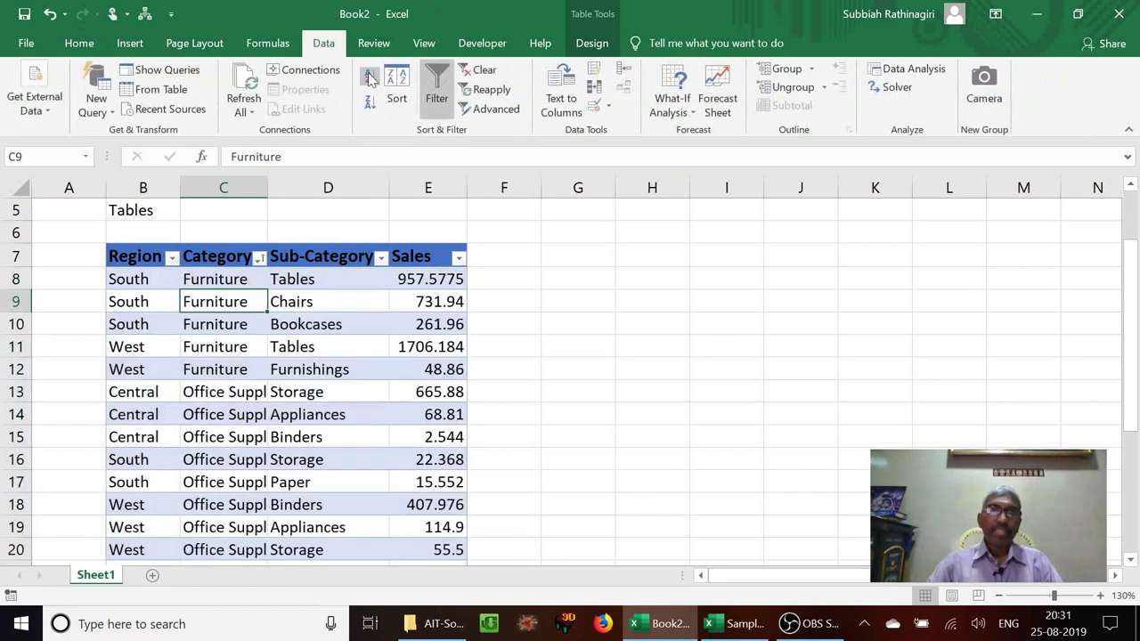
{"action": "left_click", "coordinate": [232, 279]}
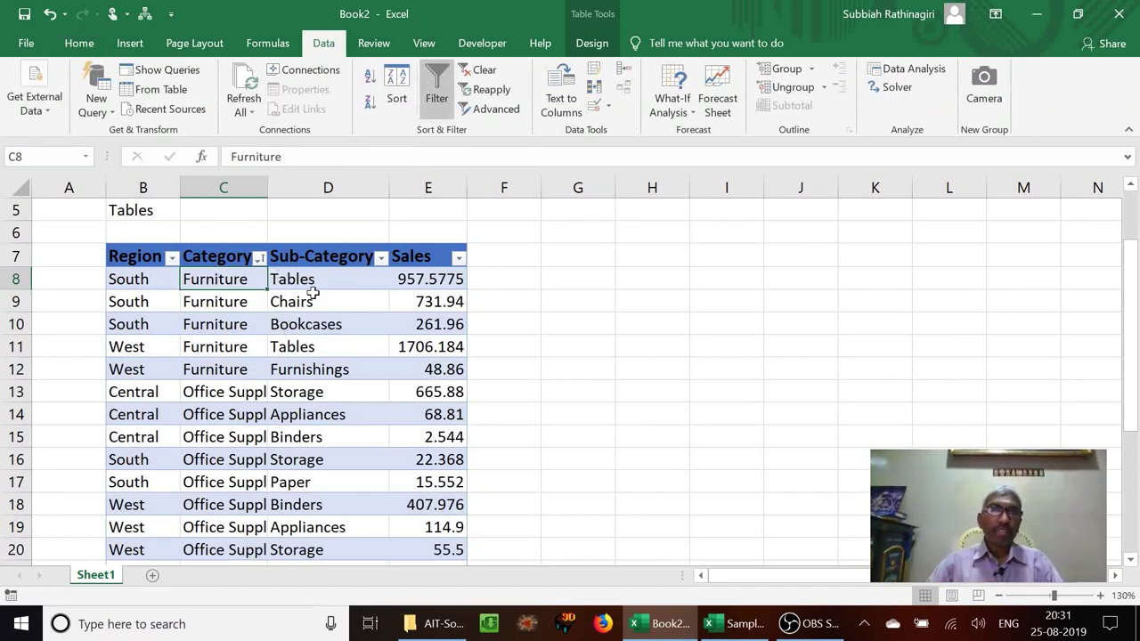
Filter the Category column to show only Furniture rows and check the Sales total.
{"action": "left_click", "coordinate": [260, 258]}
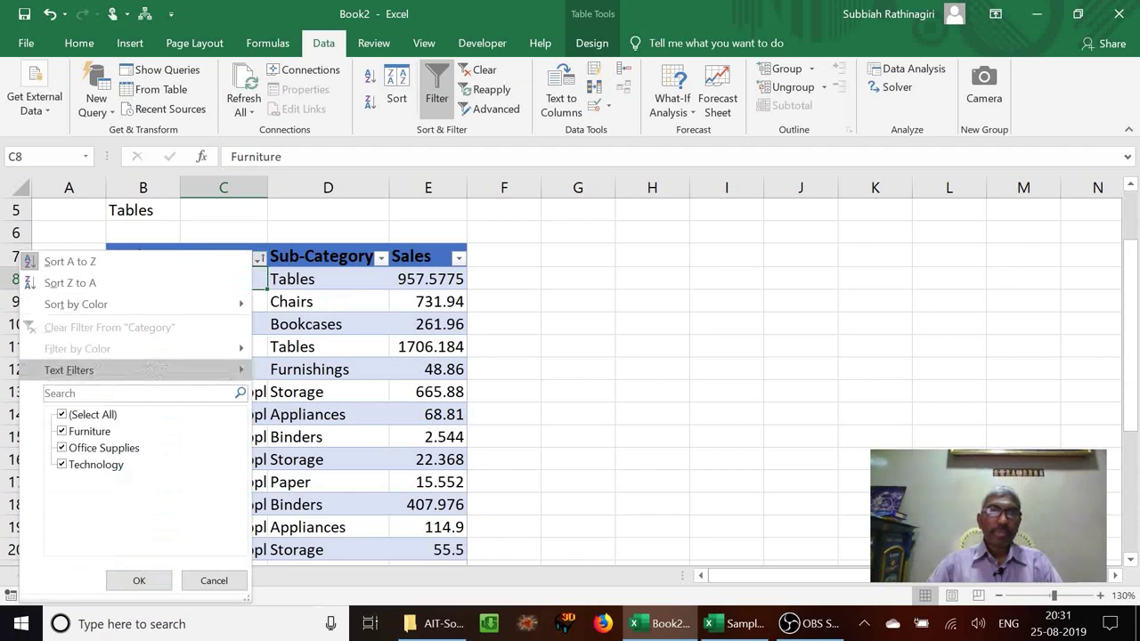
{"action": "left_click", "coordinate": [62, 416]}
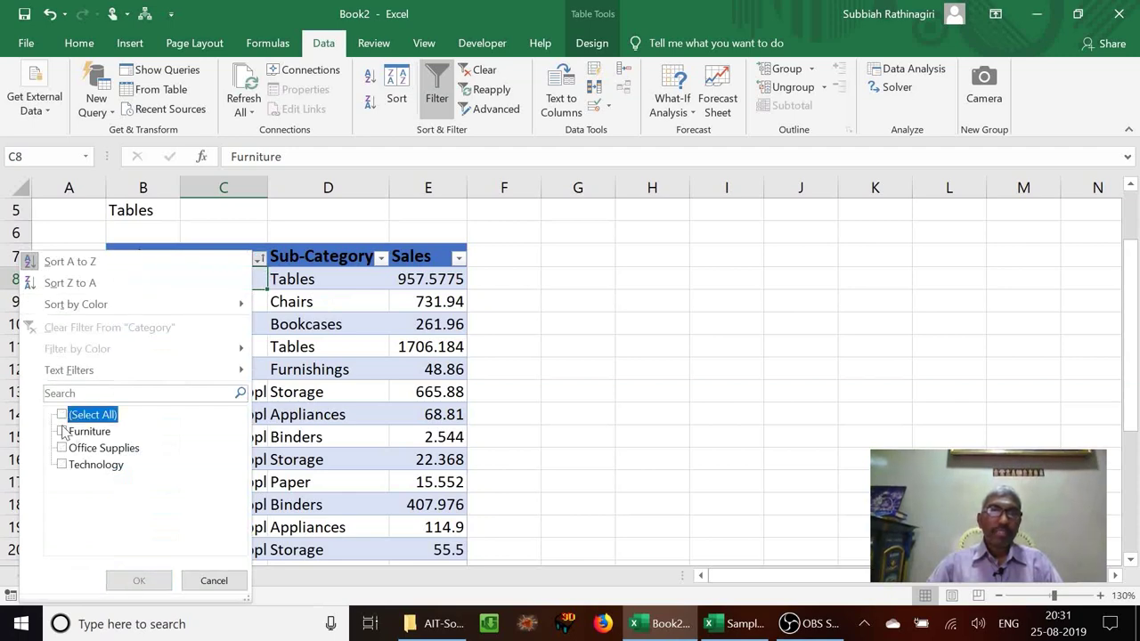
{"action": "left_click", "coordinate": [63, 432]}
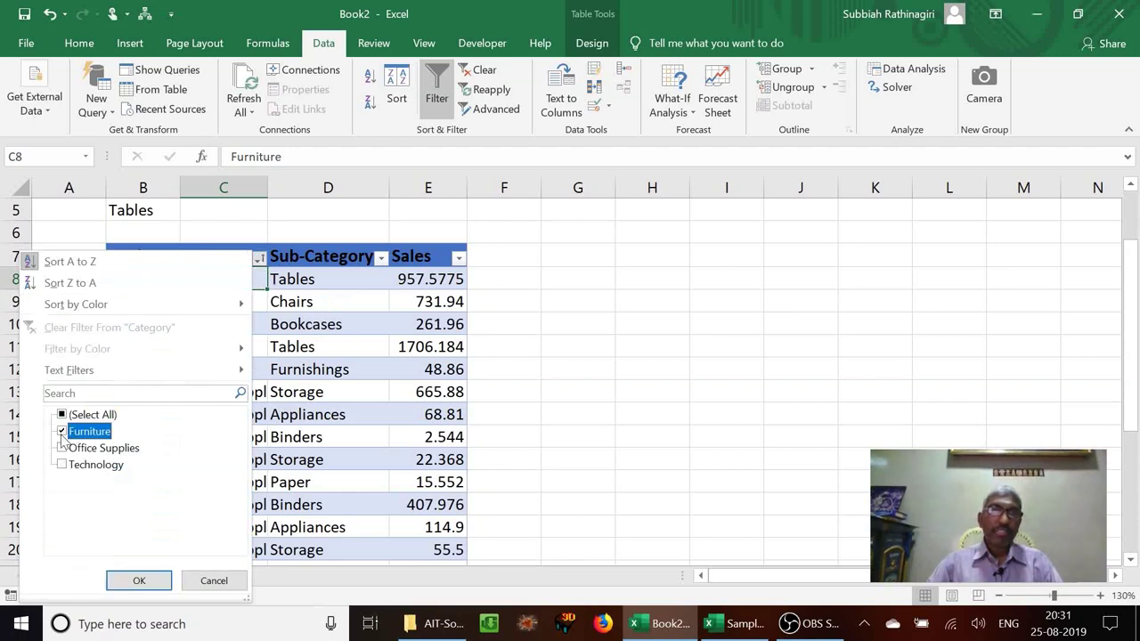
{"action": "left_click", "coordinate": [133, 581]}
{"action": "left_click", "coordinate": [414, 392]}
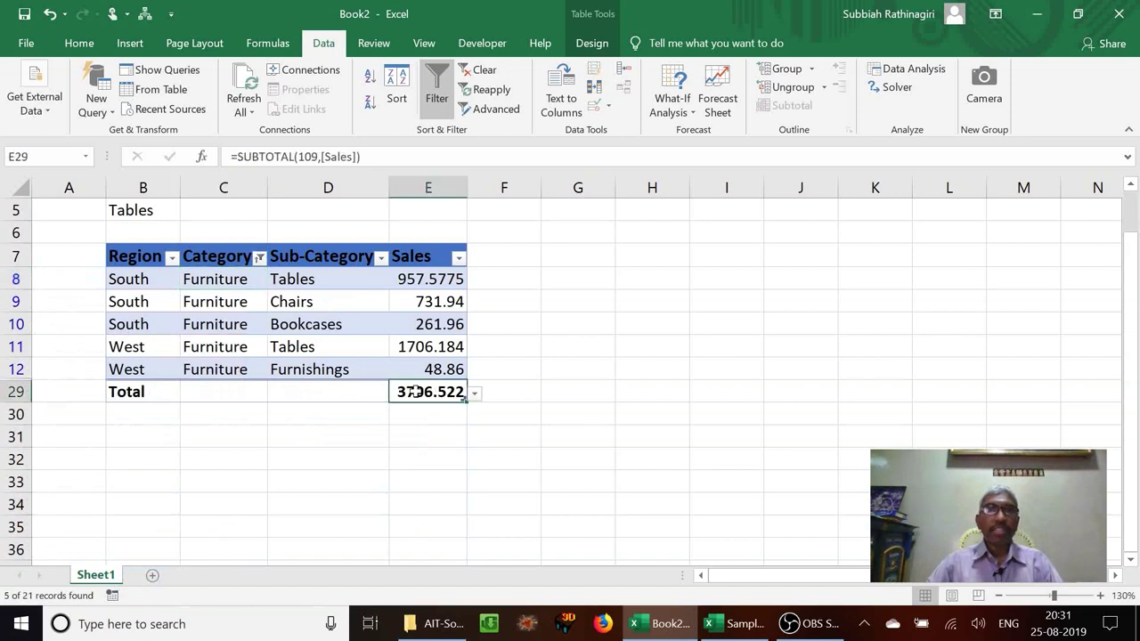
Clear the Category filter with (Select All) so every category shows again.
{"action": "left_click", "coordinate": [203, 294]}
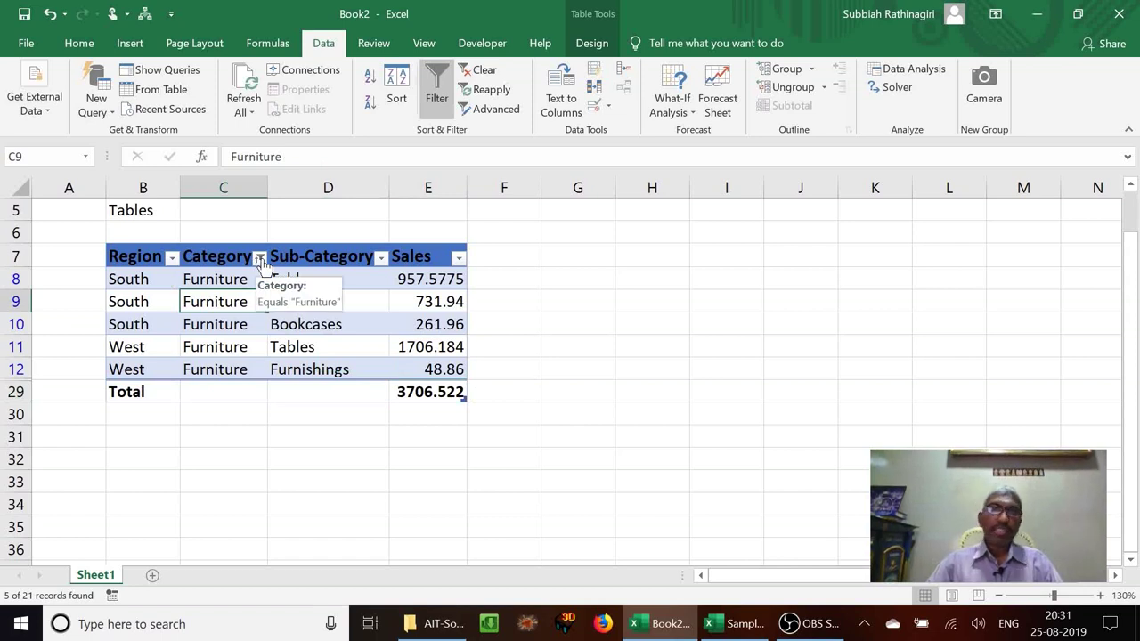
{"action": "left_click", "coordinate": [260, 259]}
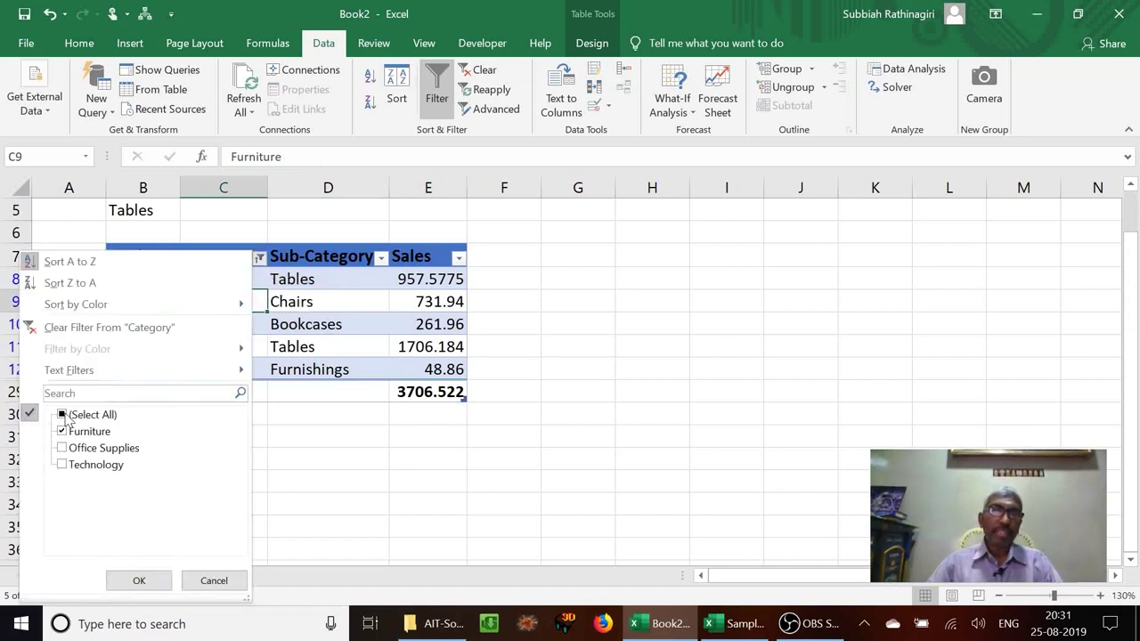
{"action": "left_click", "coordinate": [65, 416]}
{"action": "left_click", "coordinate": [139, 581]}
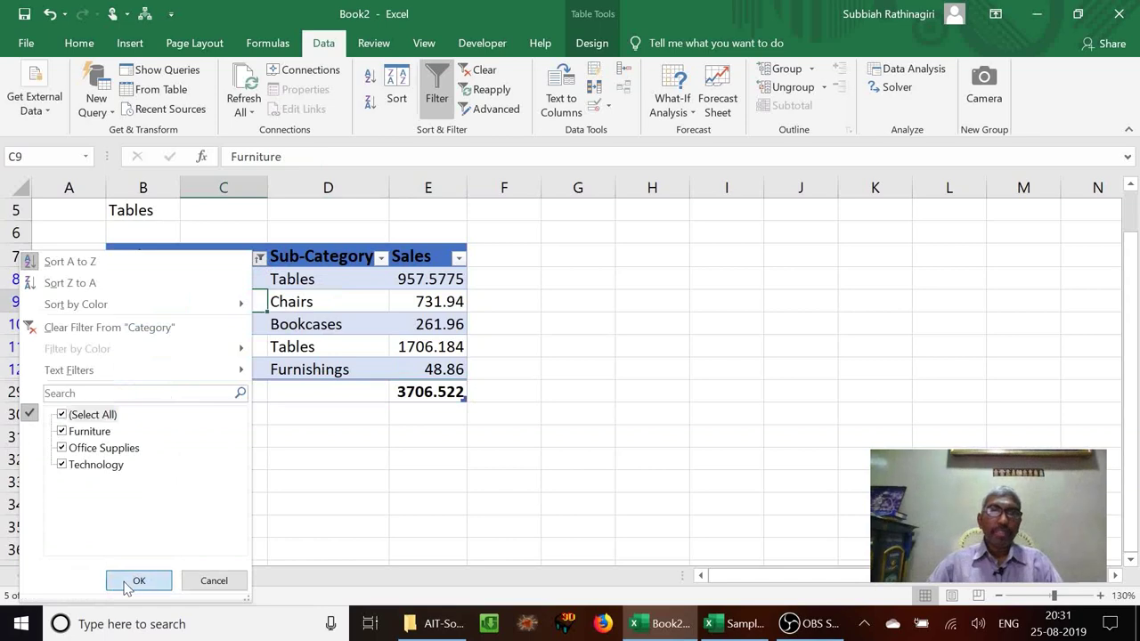
{"action": "left_click", "coordinate": [328, 438]}
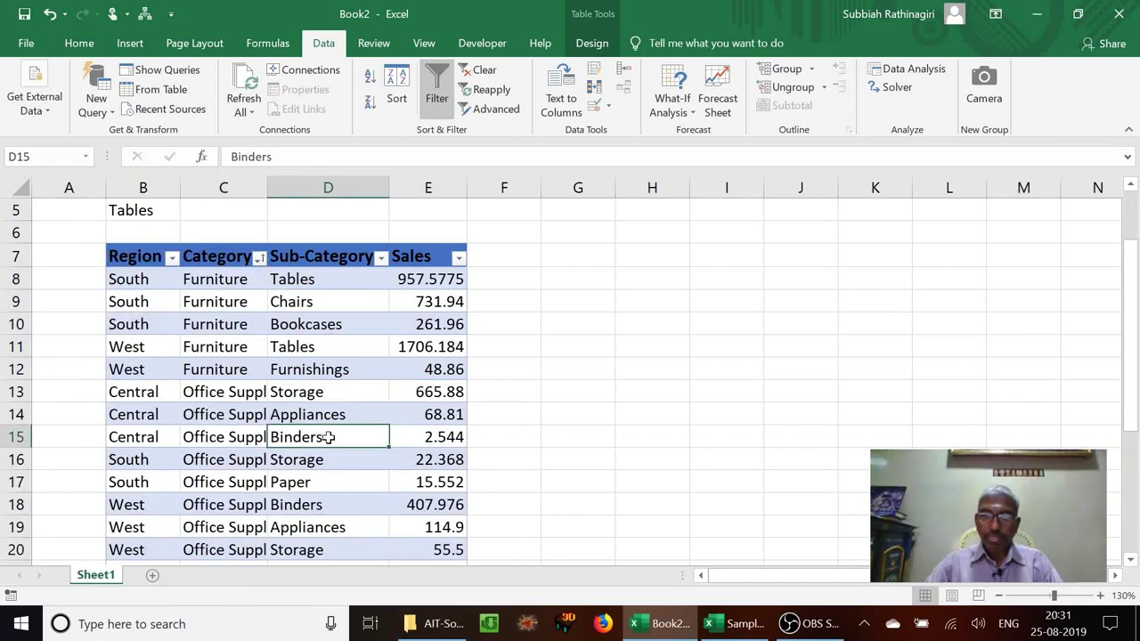
{"action": "key", "text": "Down"}
{"action": "key", "text": "Down"}
{"action": "key", "text": "Down"}
{"action": "key", "text": "Down"}
{"action": "key", "text": "Down"}
{"action": "key", "text": "Down"}
{"action": "key", "text": "Down"}
{"action": "key", "text": "Down"}
{"action": "key", "text": "Down"}
{"action": "key", "text": "Down"}
{"action": "key", "text": "Down"}
{"action": "key", "text": "Down"}
{"action": "key", "text": "Down"}
{"action": "key", "text": "Down"}
{"action": "key", "text": "Down"}
{"action": "key", "text": "Down"}
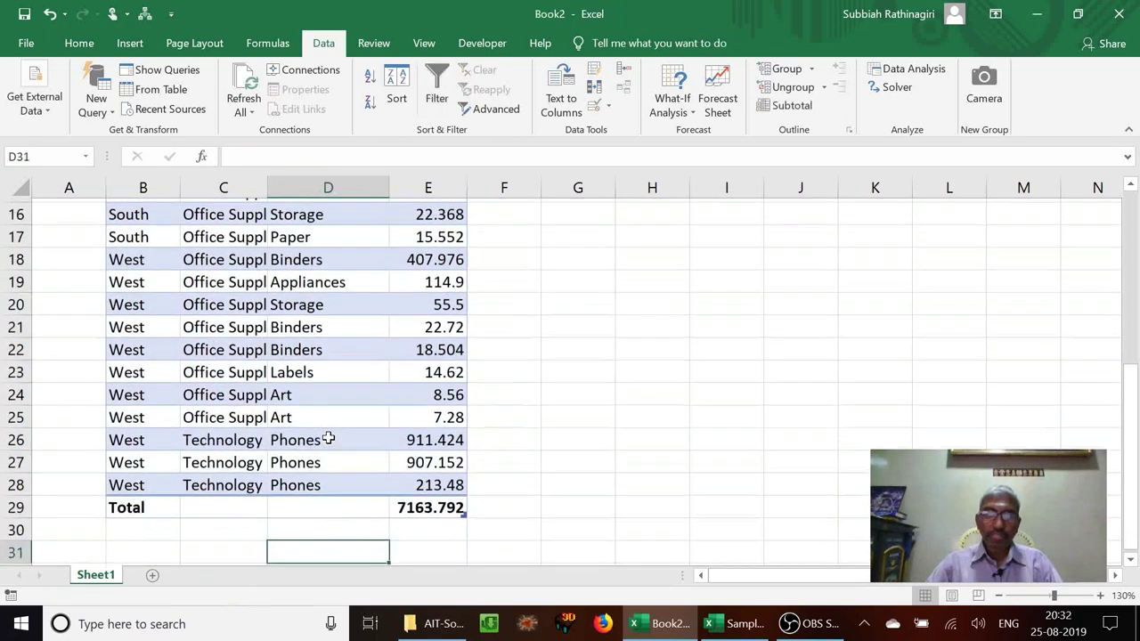
Turn off the Total row so the table ends at row 28 with West, Technology, Phones.
{"action": "key", "text": "Up"}
{"action": "key", "text": "Up"}
{"action": "key", "text": "Right"}
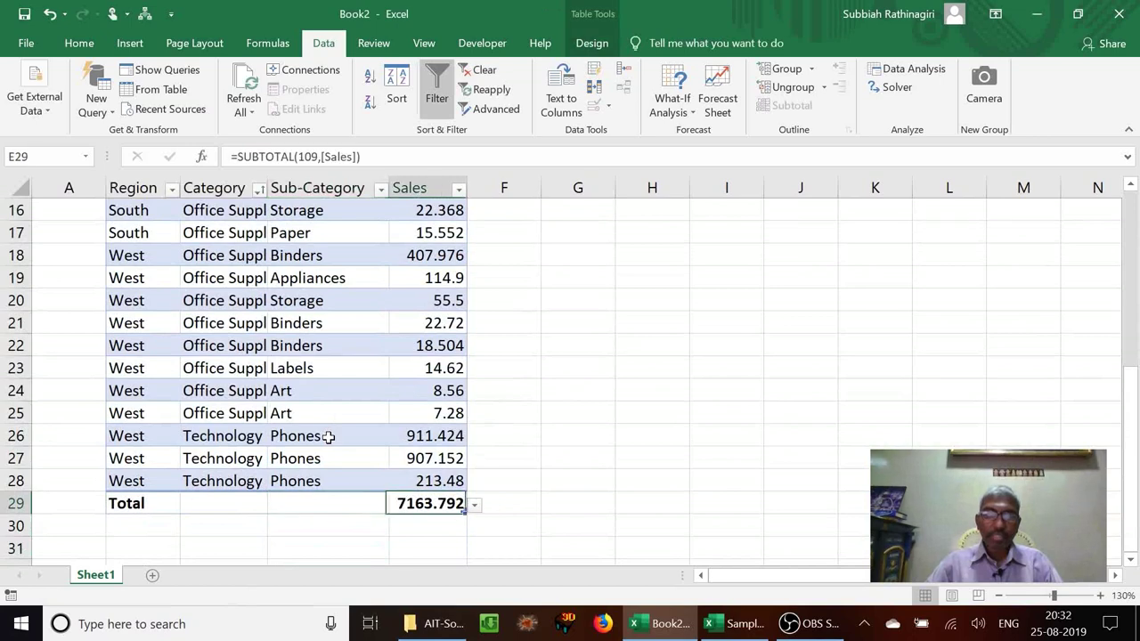
{"action": "left_click", "coordinate": [282, 389]}
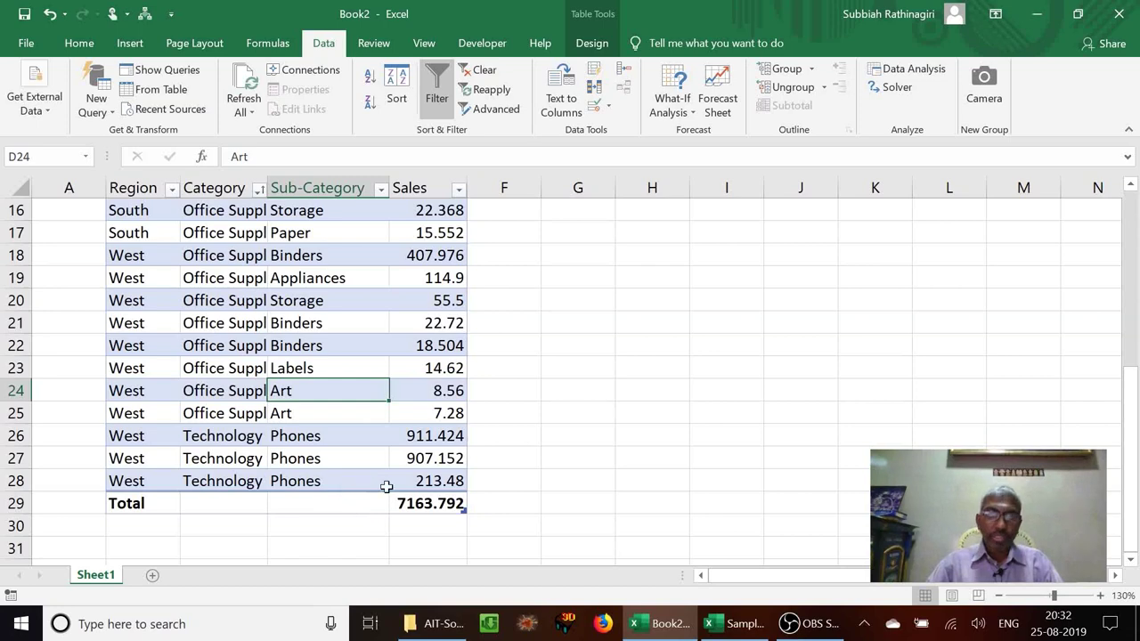
{"action": "left_click", "coordinate": [365, 481]}
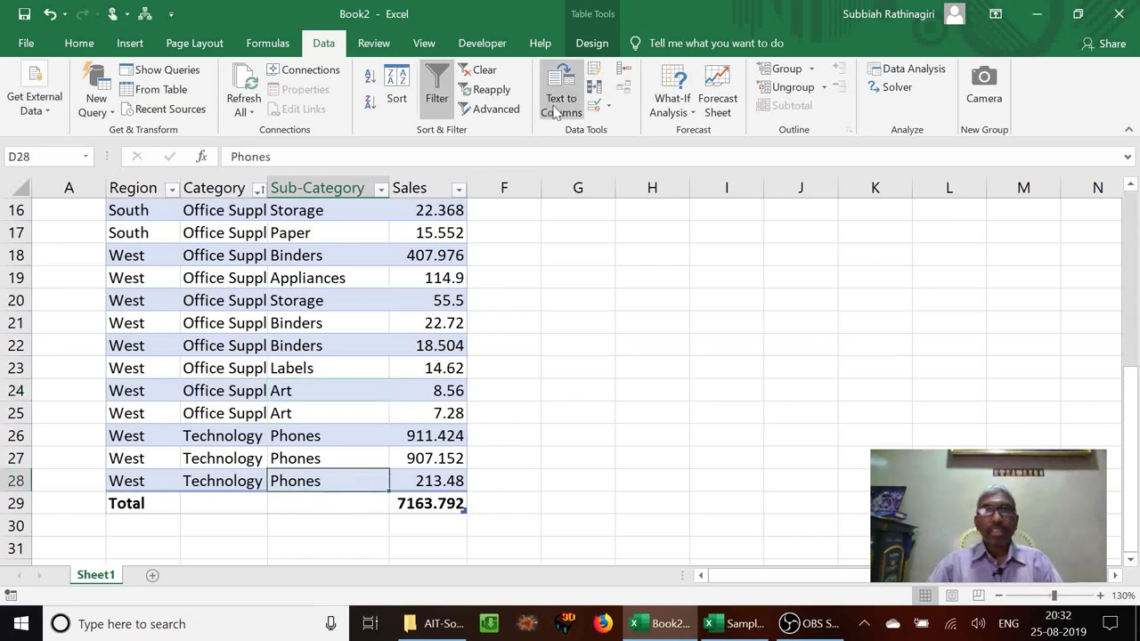
{"action": "left_click", "coordinate": [593, 45]}
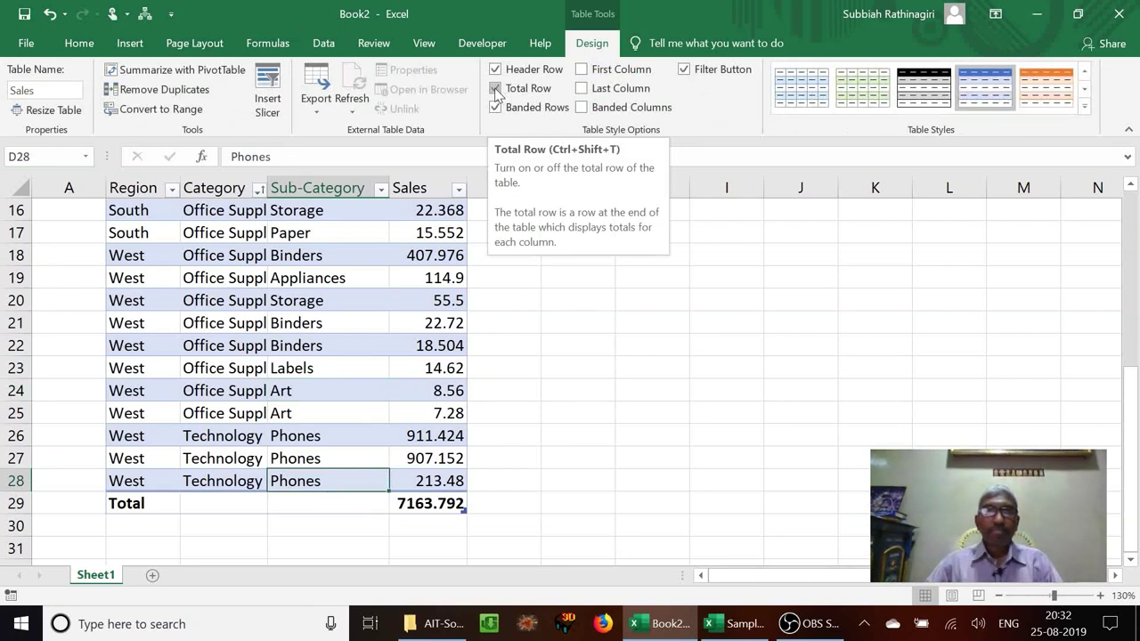
{"action": "left_click", "coordinate": [496, 88]}
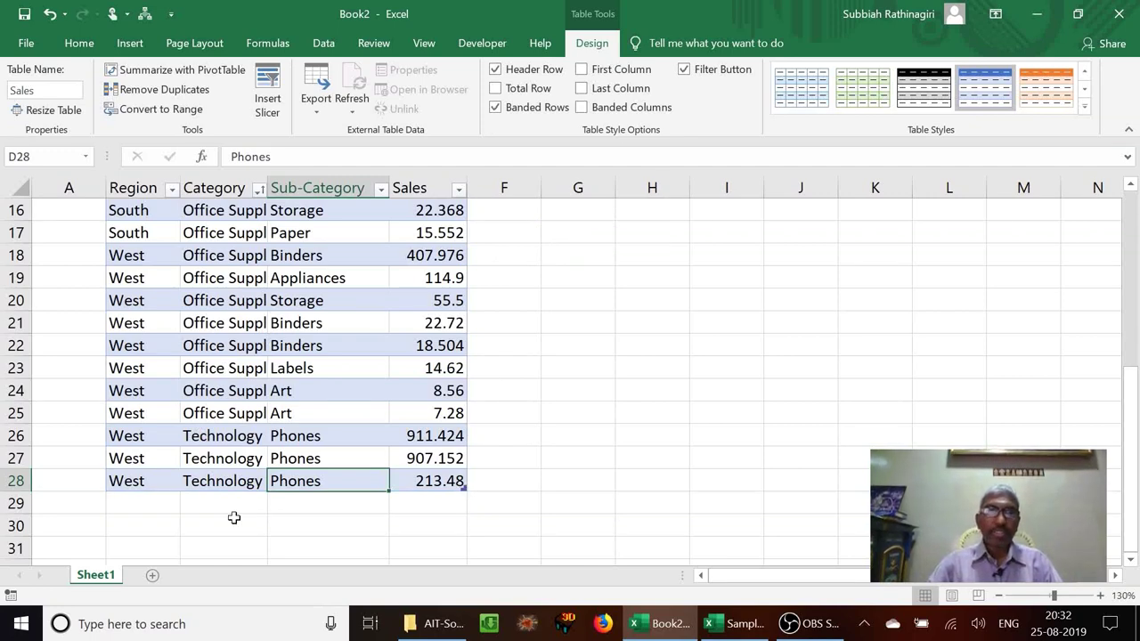
Add a new row 29 below the table: East, Technology, Phones, 10000.
{"action": "left_click", "coordinate": [145, 501]}
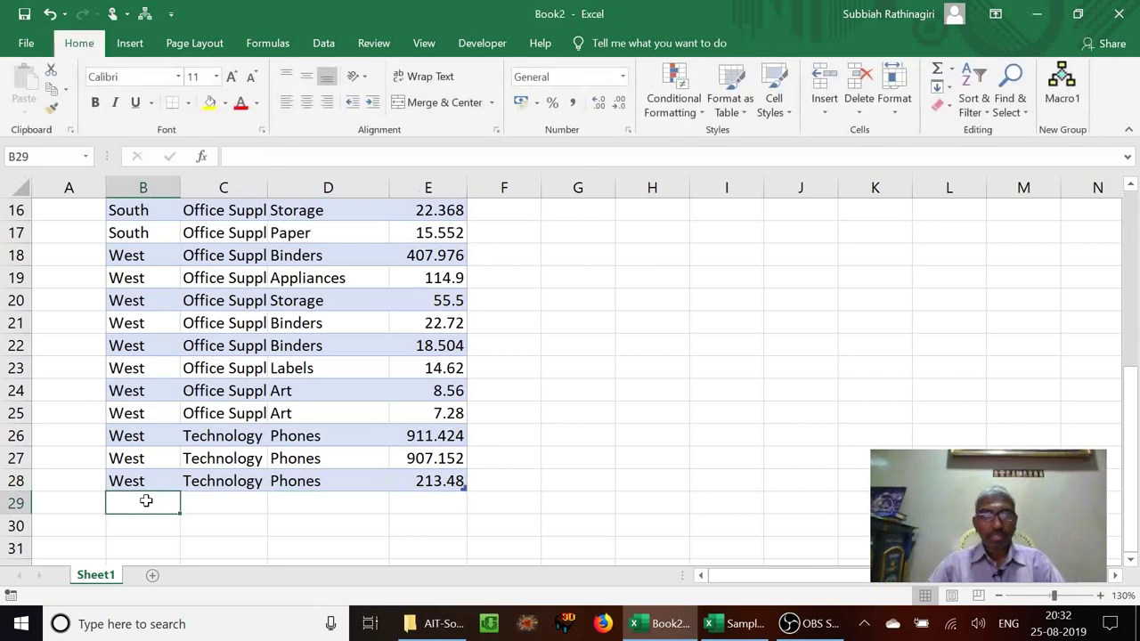
{"action": "type", "text": "East"}
{"action": "key", "text": "Tab"}
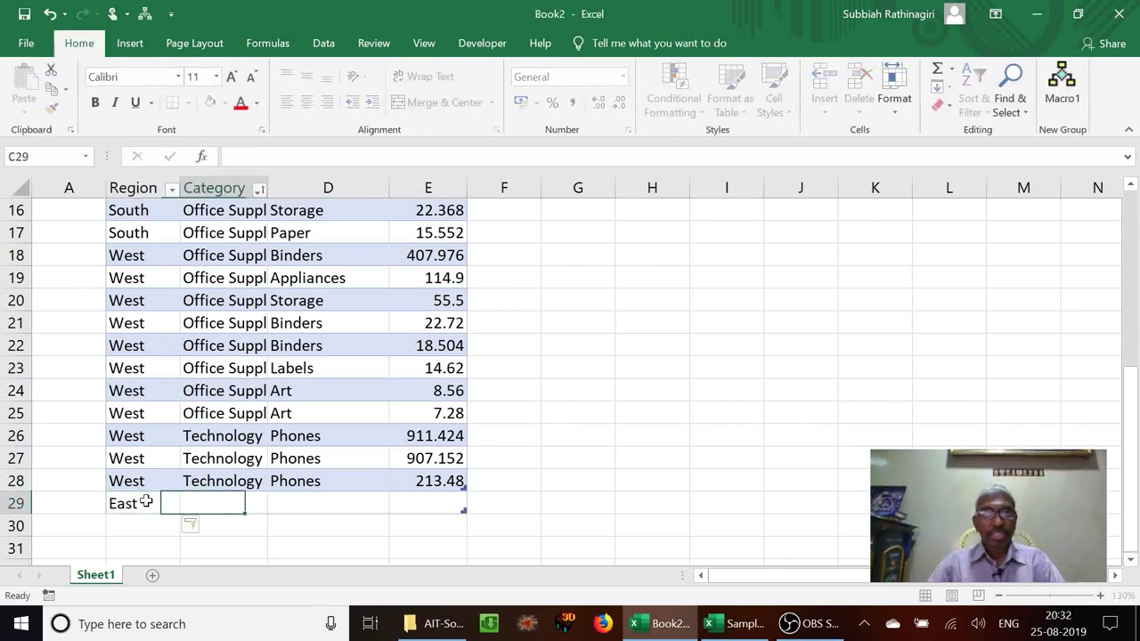
{"action": "type", "text": "T"}
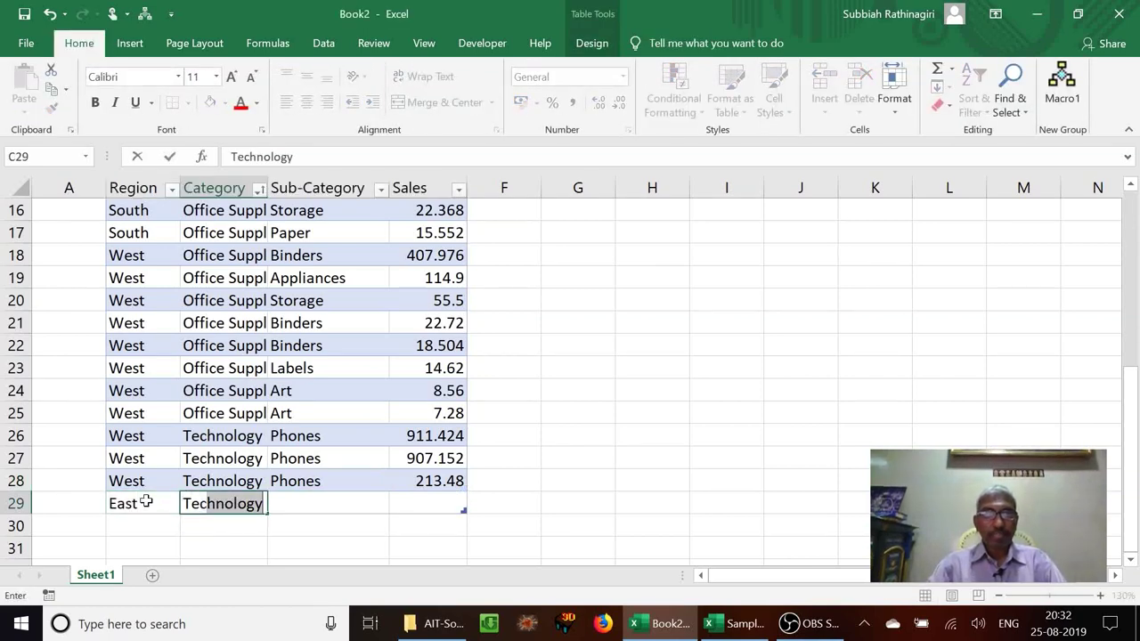
{"action": "key", "text": "Tab"}
{"action": "type", "text": "Phones"}
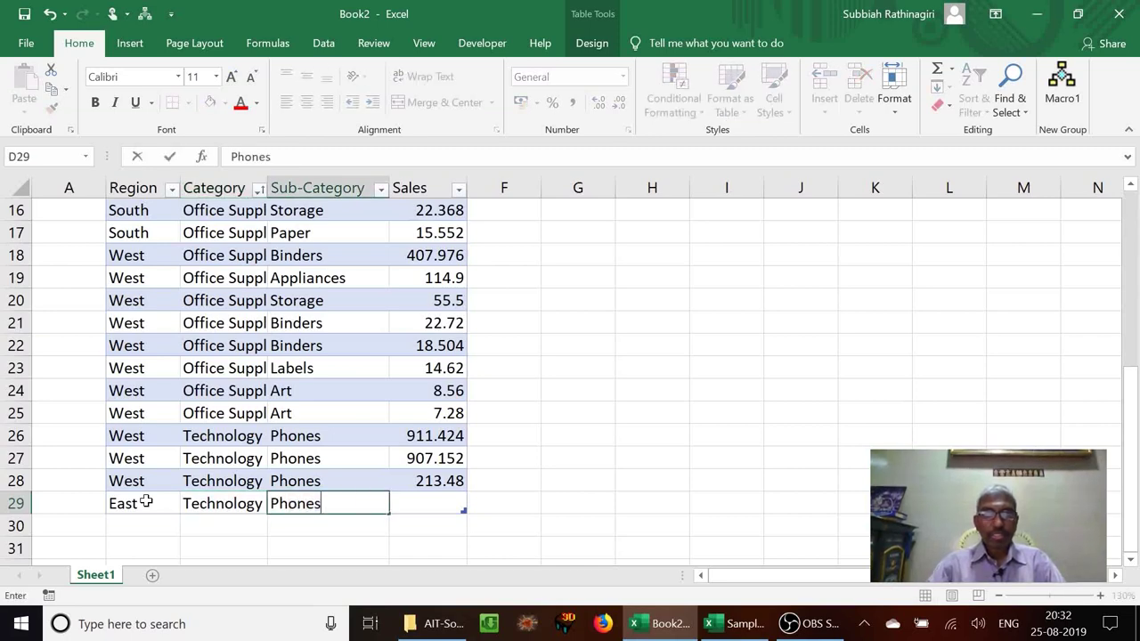
{"action": "key", "text": "Tab"}
{"action": "type", "text": "10000"}
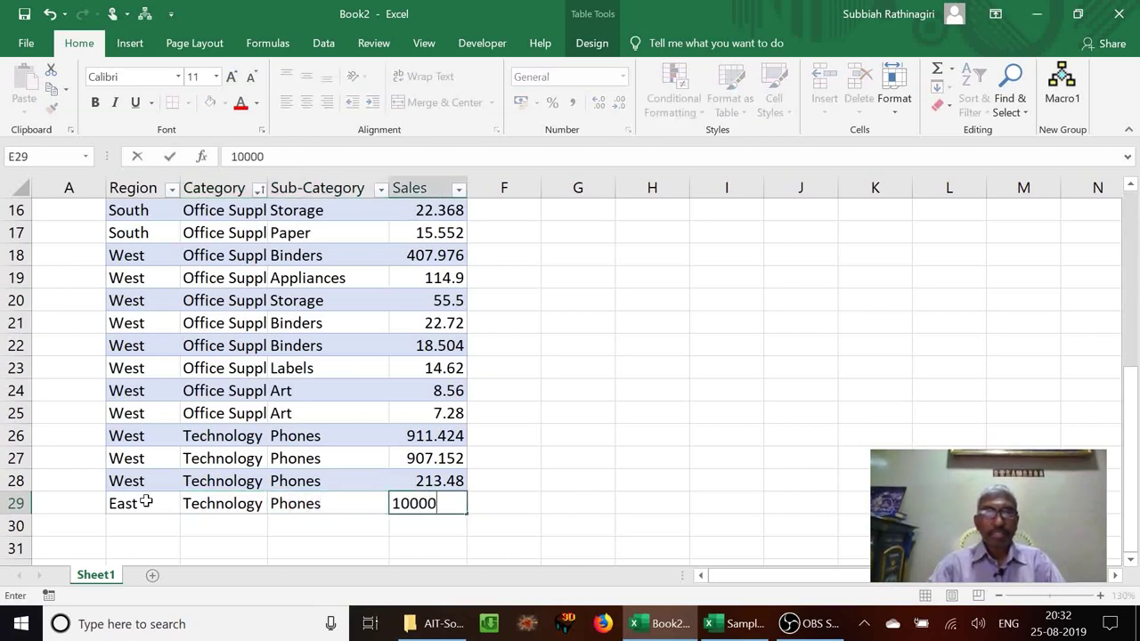
{"action": "key", "text": "Up"}
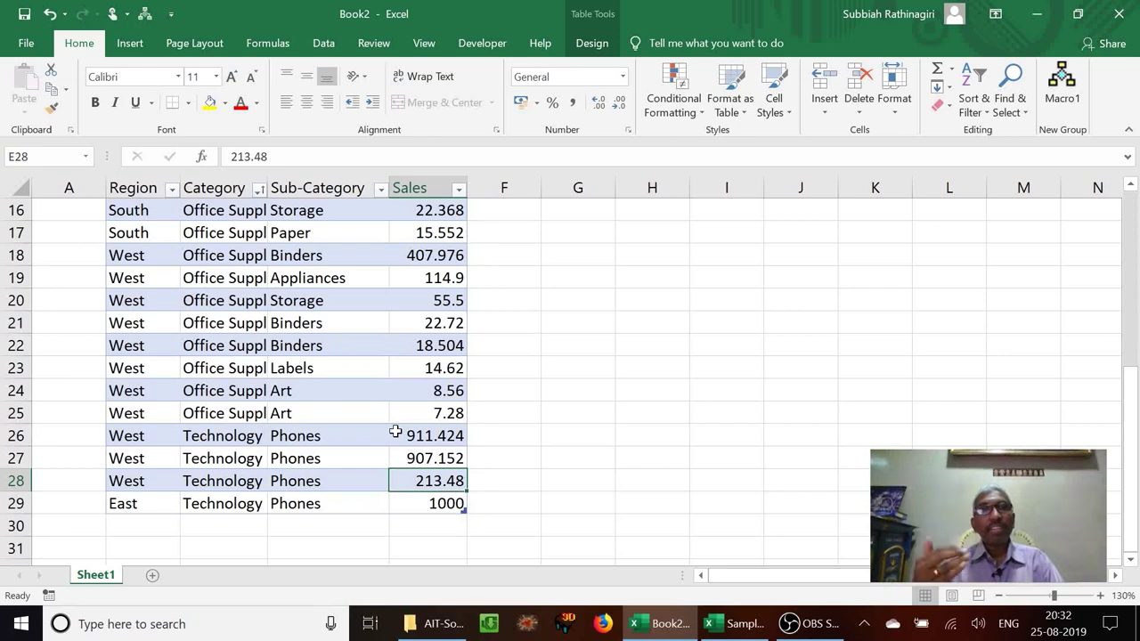
{"action": "key", "text": "Up"}
{"action": "key", "text": "Up"}
{"action": "key", "text": "Up"}
{"action": "key", "text": "Up"}
{"action": "key", "text": "Up"}
{"action": "key", "text": "Up"}
{"action": "key", "text": "Up"}
{"action": "key", "text": "Up"}
{"action": "key", "text": "Up"}
{"action": "key", "text": "Up"}
{"action": "key", "text": "Up"}
{"action": "key", "text": "Up"}
{"action": "key", "text": "Up"}
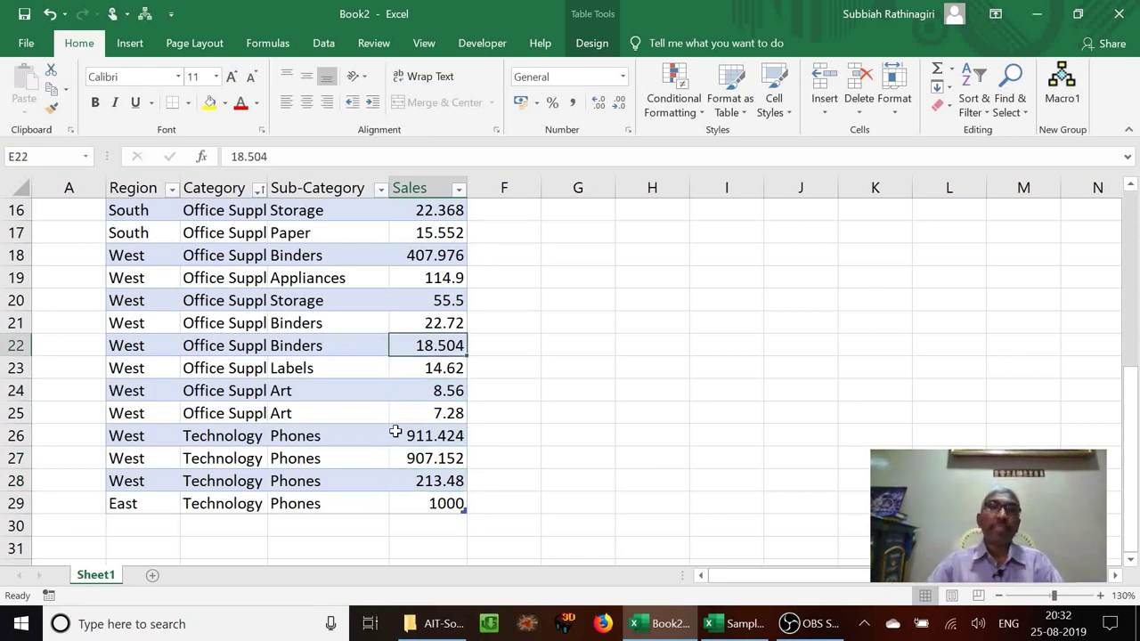
{"action": "key", "text": "Up"}
{"action": "key", "text": "Up"}
{"action": "key", "text": "Up"}
{"action": "key", "text": "Up"}
{"action": "key", "text": "Up"}
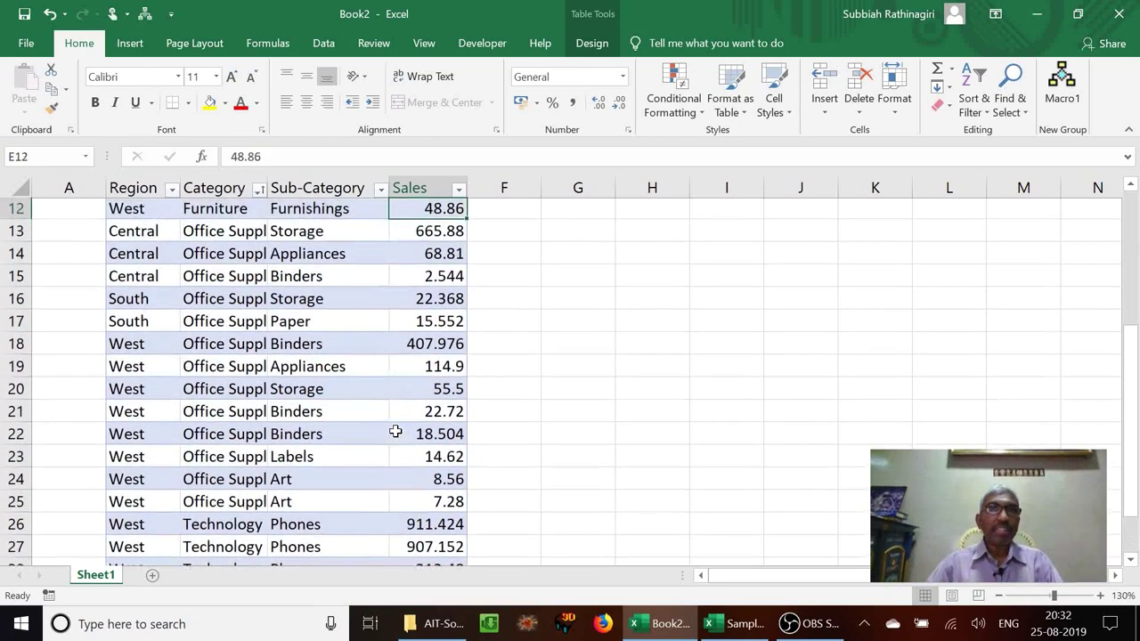
{"action": "key", "text": "Up"}
{"action": "key", "text": "Up"}
{"action": "key", "text": "Up"}
{"action": "key", "text": "Up"}
{"action": "key", "text": "Up"}
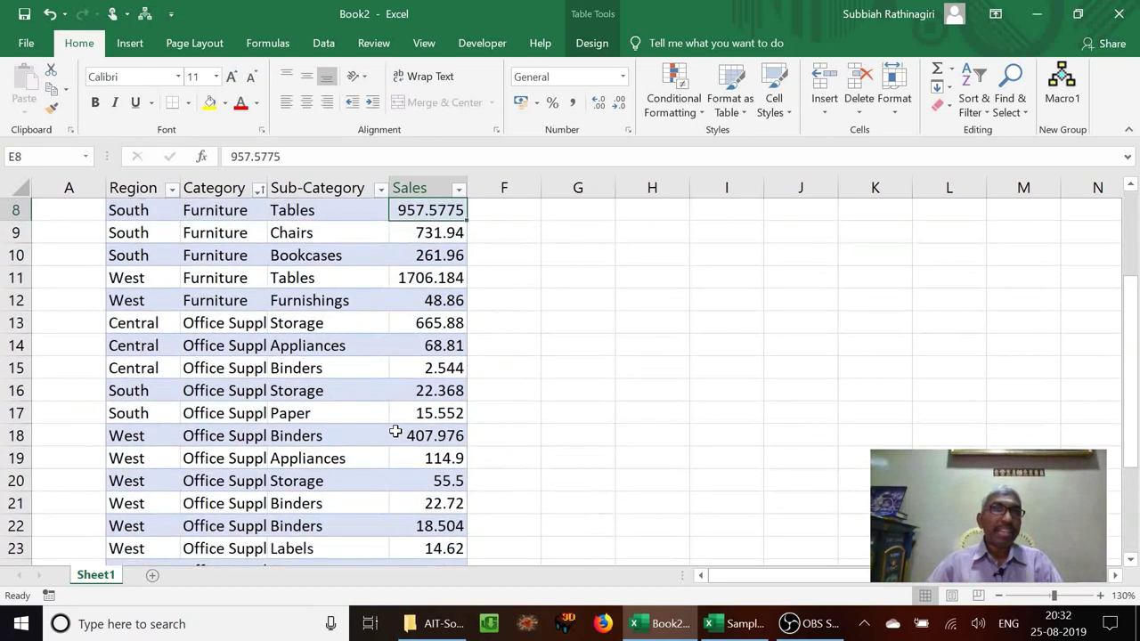
Enter the header GST in F7 to extend the Sales table by one column.
{"action": "key", "text": "Down"}
{"action": "key", "text": "Down"}
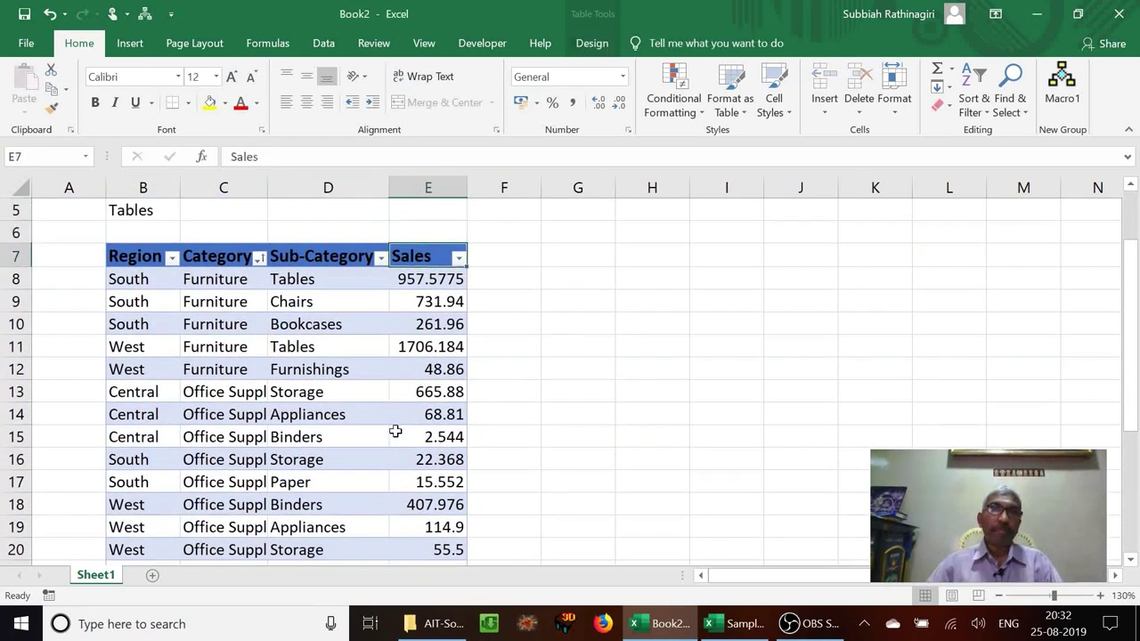
{"action": "key", "text": "Down"}
{"action": "key", "text": "Down"}
{"action": "key", "text": "Down"}
{"action": "key", "text": "Down"}
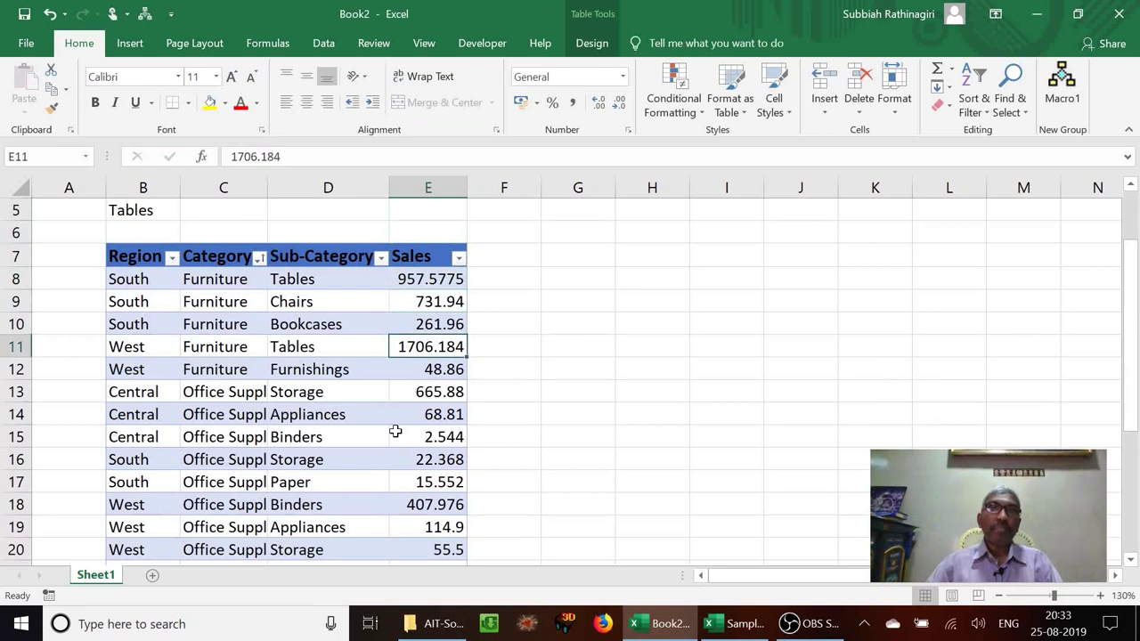
{"action": "key", "text": "Up"}
{"action": "key", "text": "Up"}
{"action": "key", "text": "Up"}
{"action": "key", "text": "Up"}
{"action": "key", "text": "Right"}
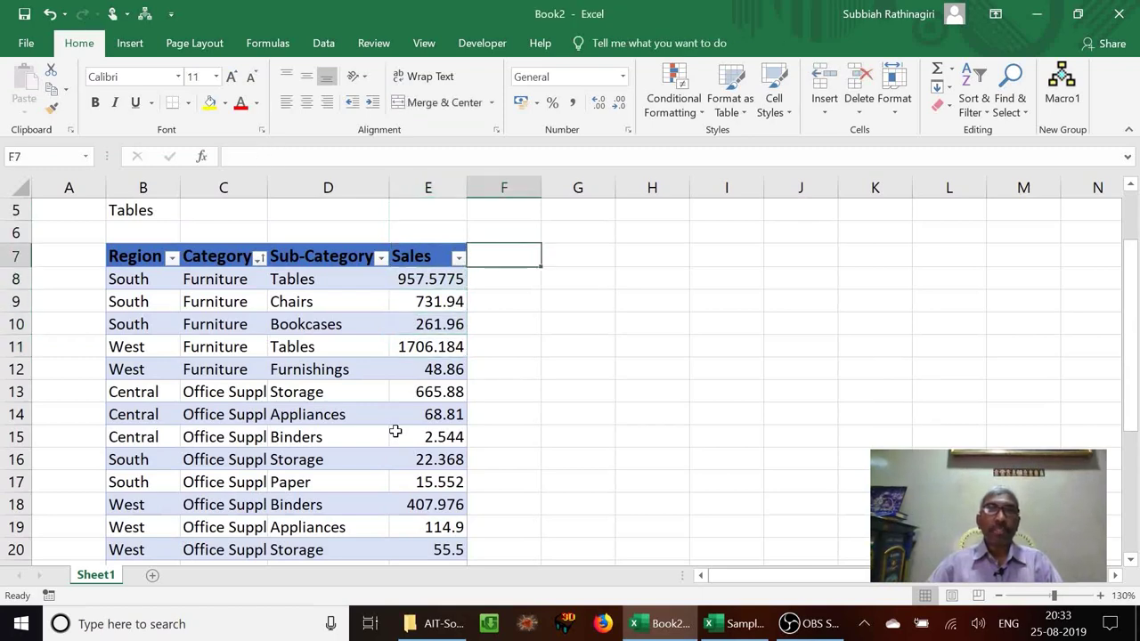
{"action": "type", "text": "GST"}
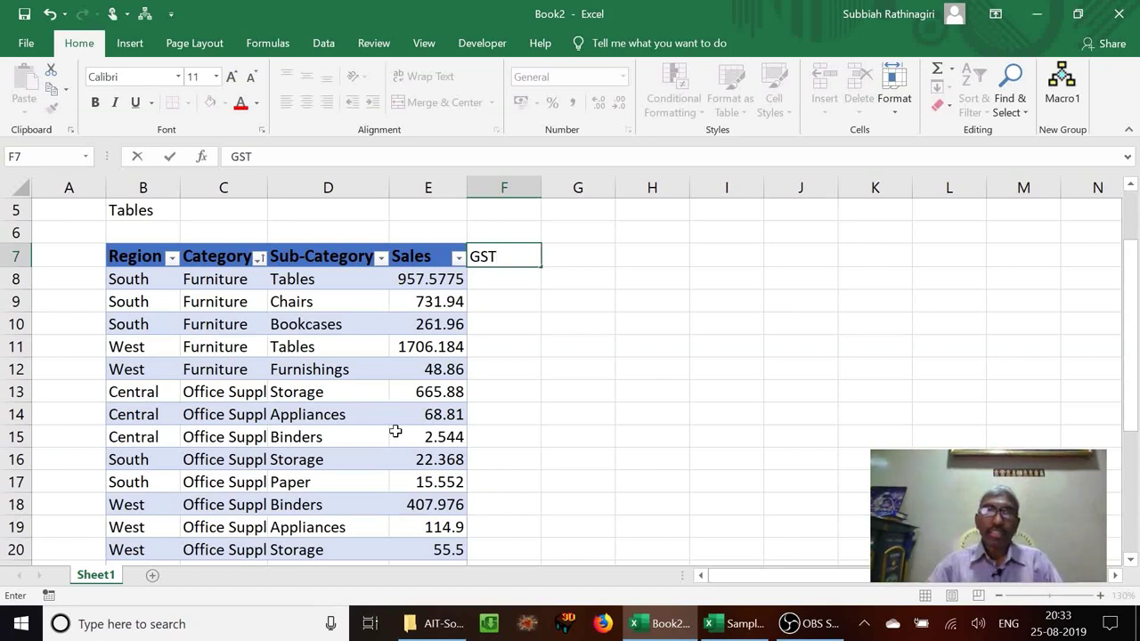
{"action": "key", "text": "Return"}
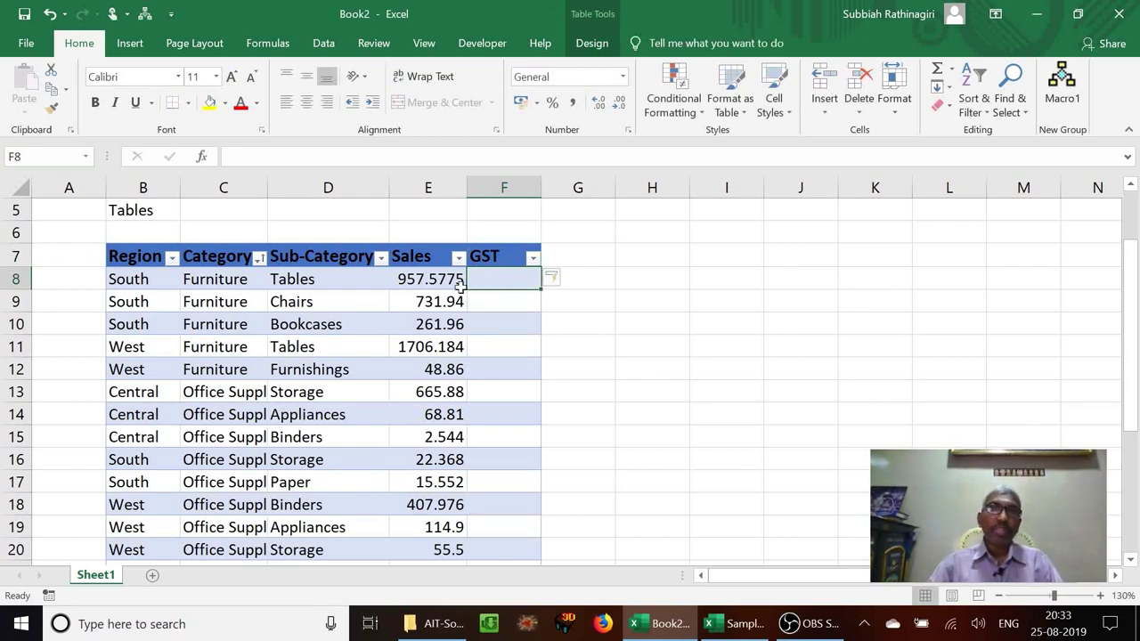
{"action": "left_click", "coordinate": [426, 272]}
{"action": "left_click", "coordinate": [481, 275]}
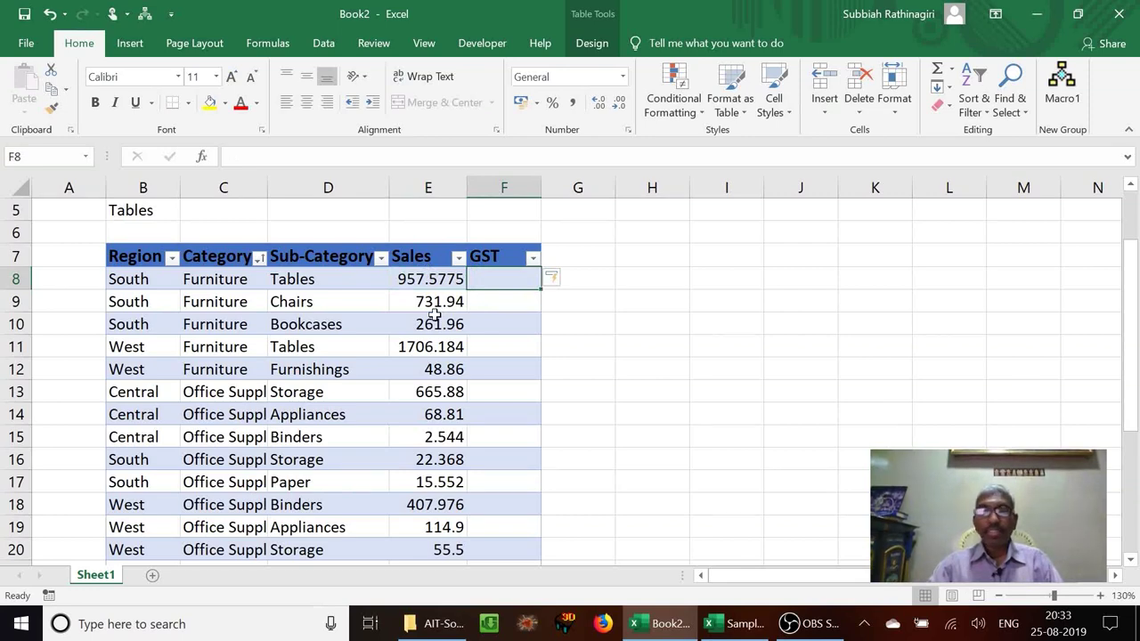
{"action": "type", "text": "="}
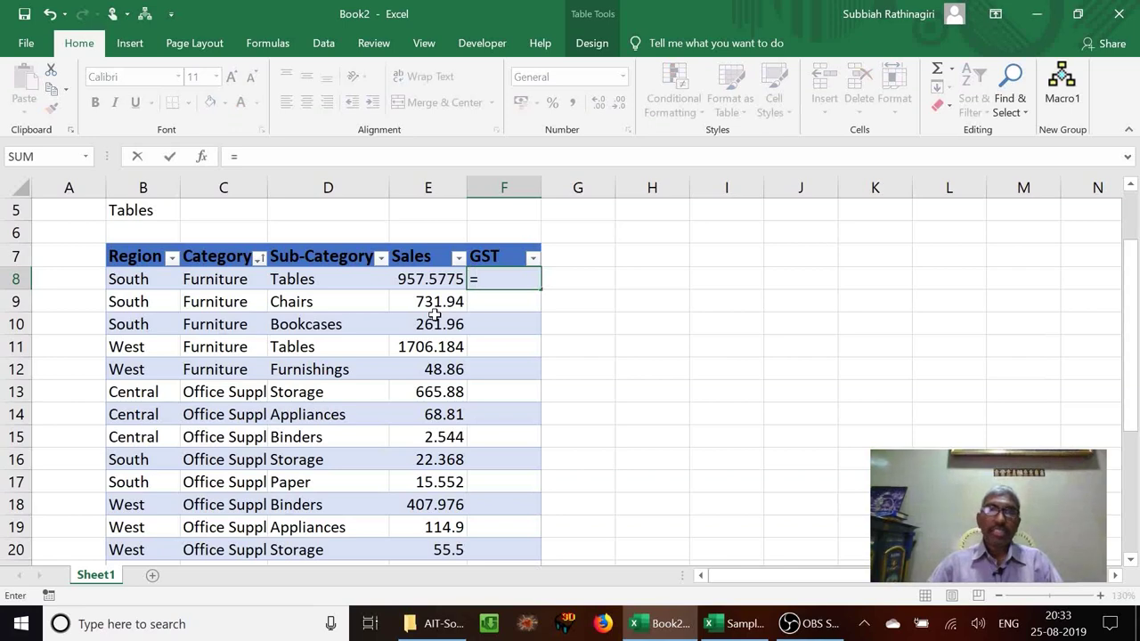
{"action": "key", "text": "Left"}
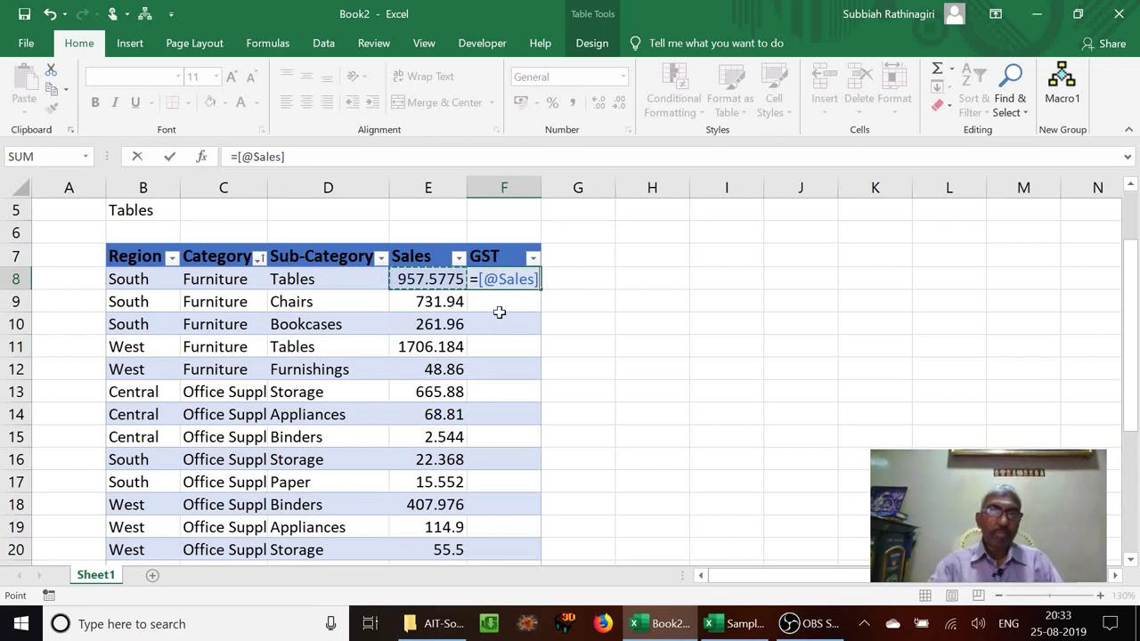
{"action": "type", "text": "*"}
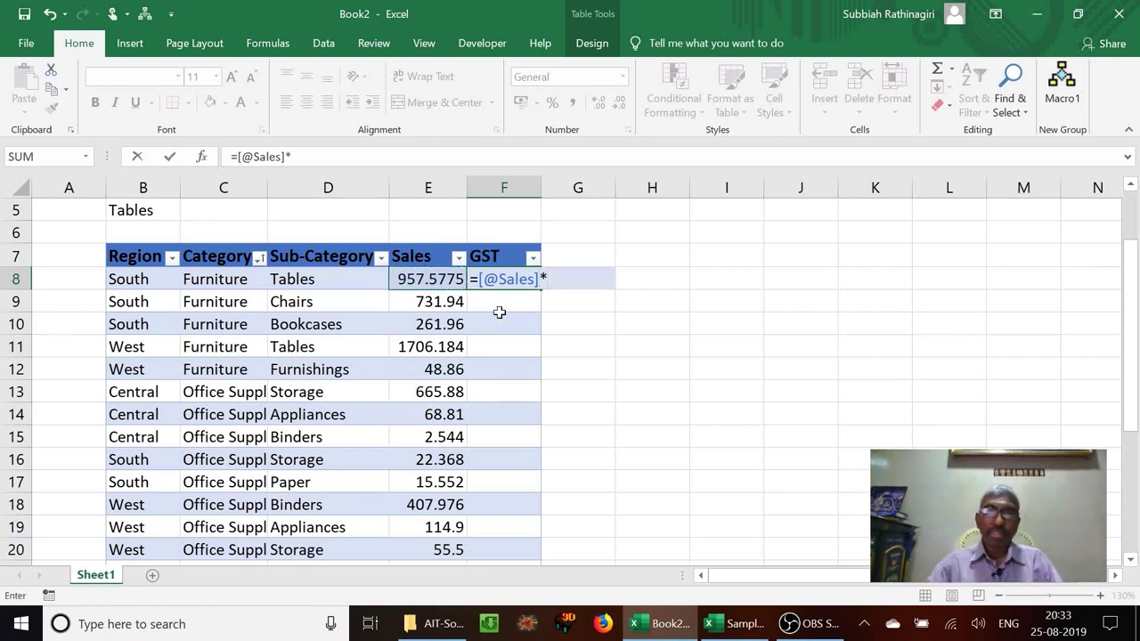
{"action": "type", "text": "0.05"}
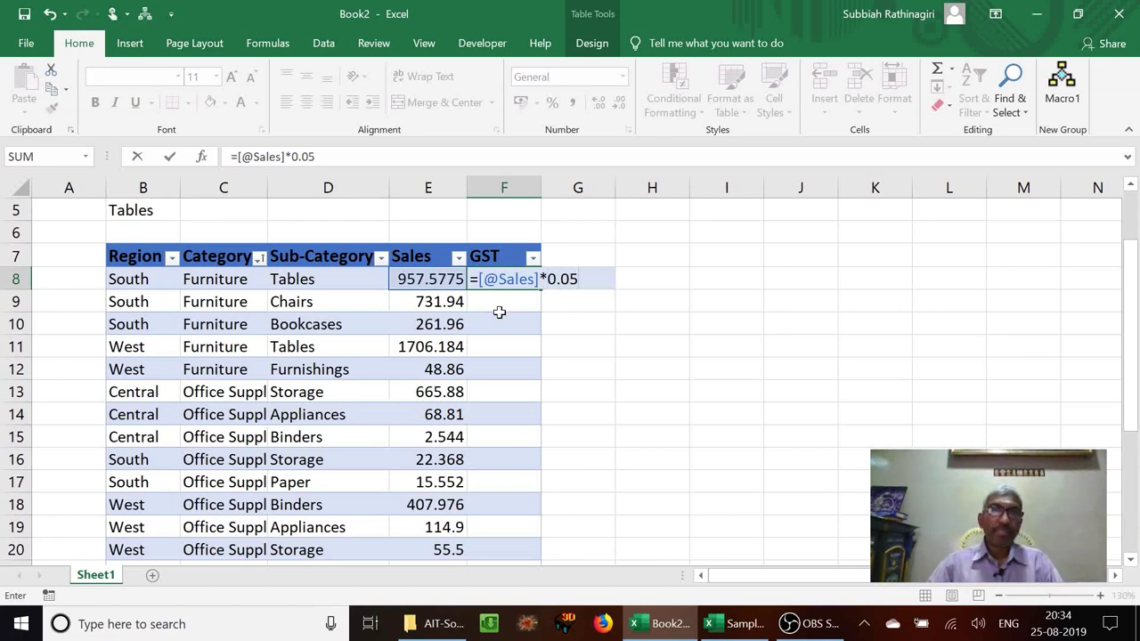
{"action": "key", "text": "ctrl+Return"}
{"action": "left_click", "coordinate": [500, 311]}
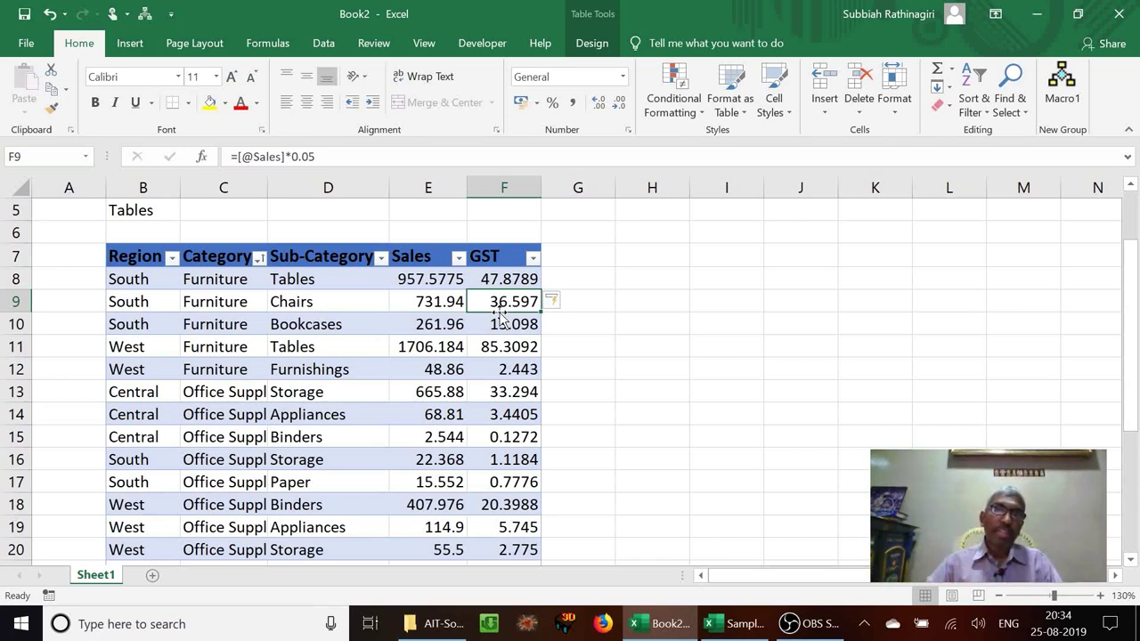
{"action": "key", "text": "Right"}
{"action": "key", "text": "Right"}
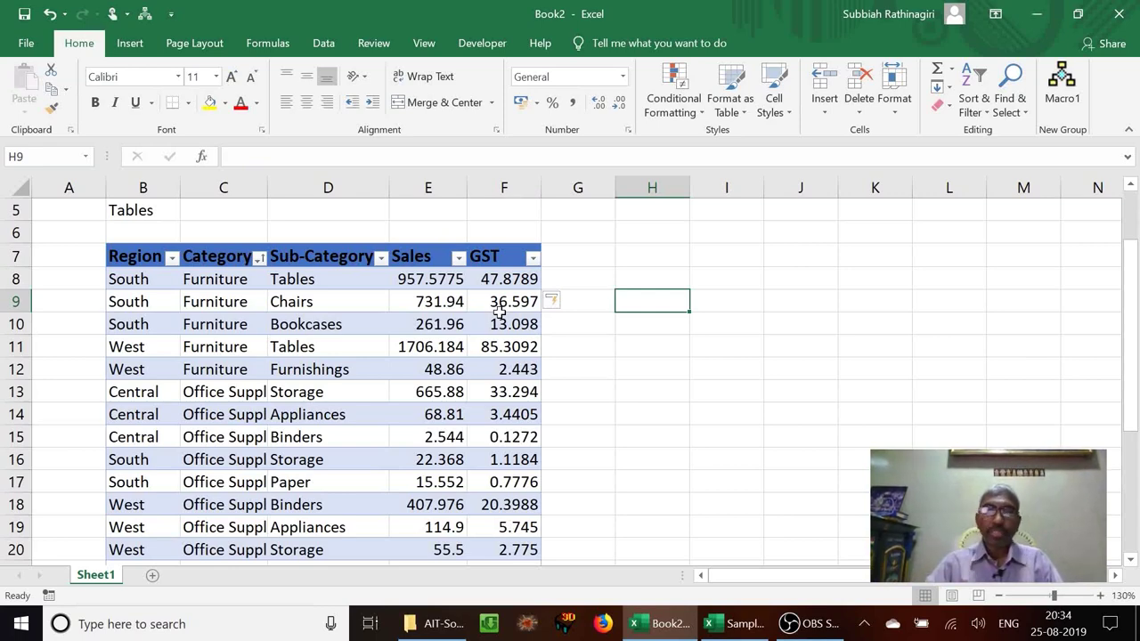
Start =average( in H9 and insert the Sales table name from AutoComplete.
{"action": "type", "text": "=average"}
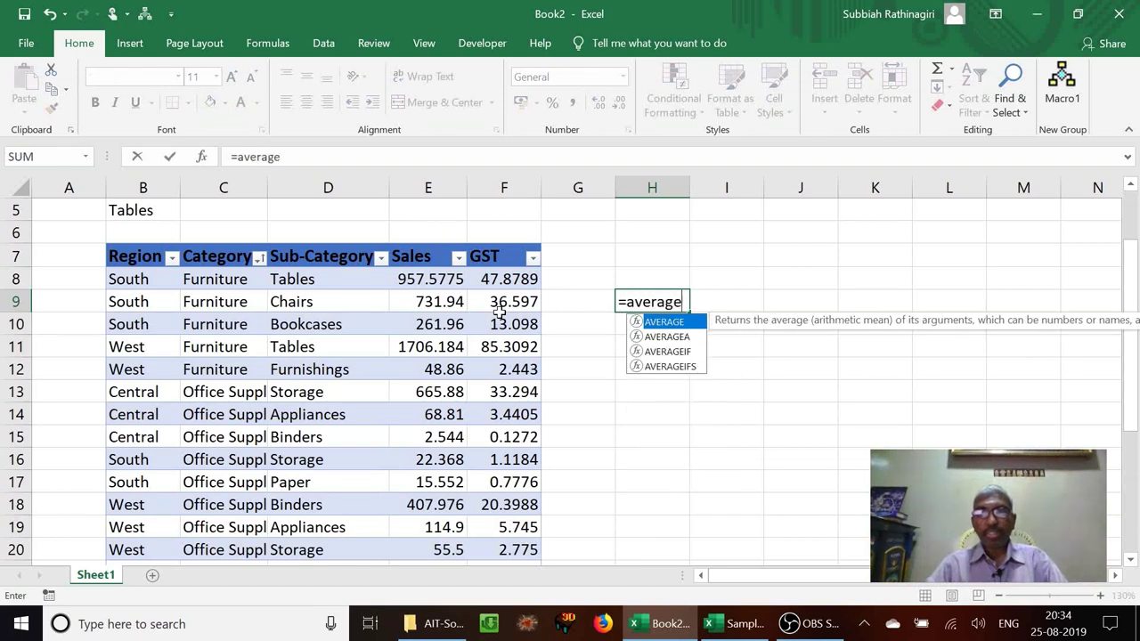
{"action": "type", "text": "("}
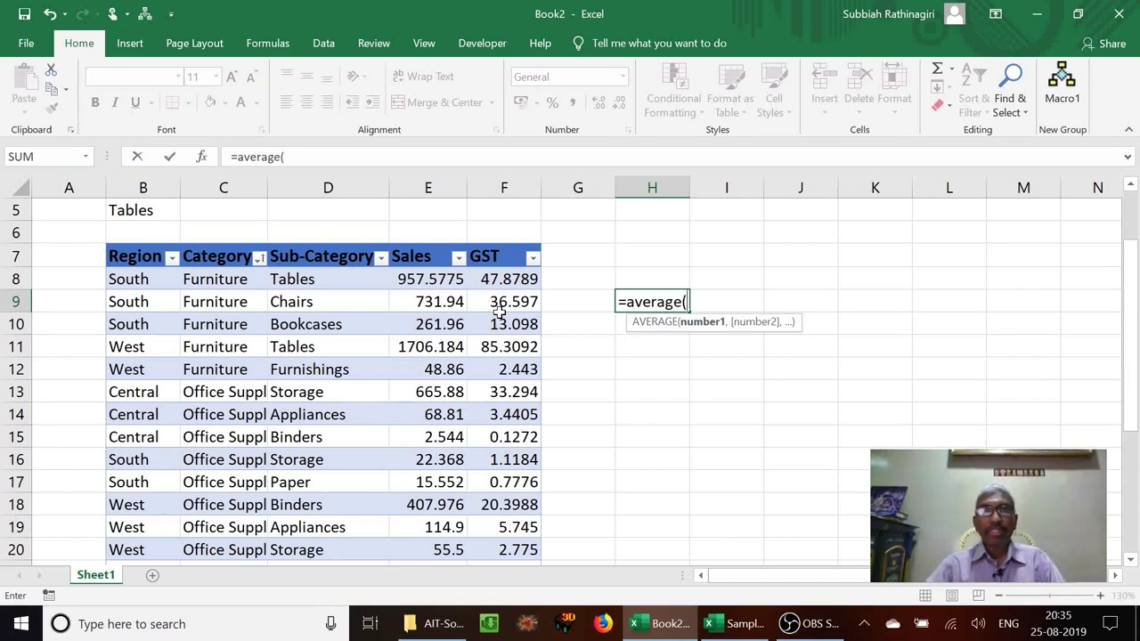
{"action": "type", "text": "Sale"}
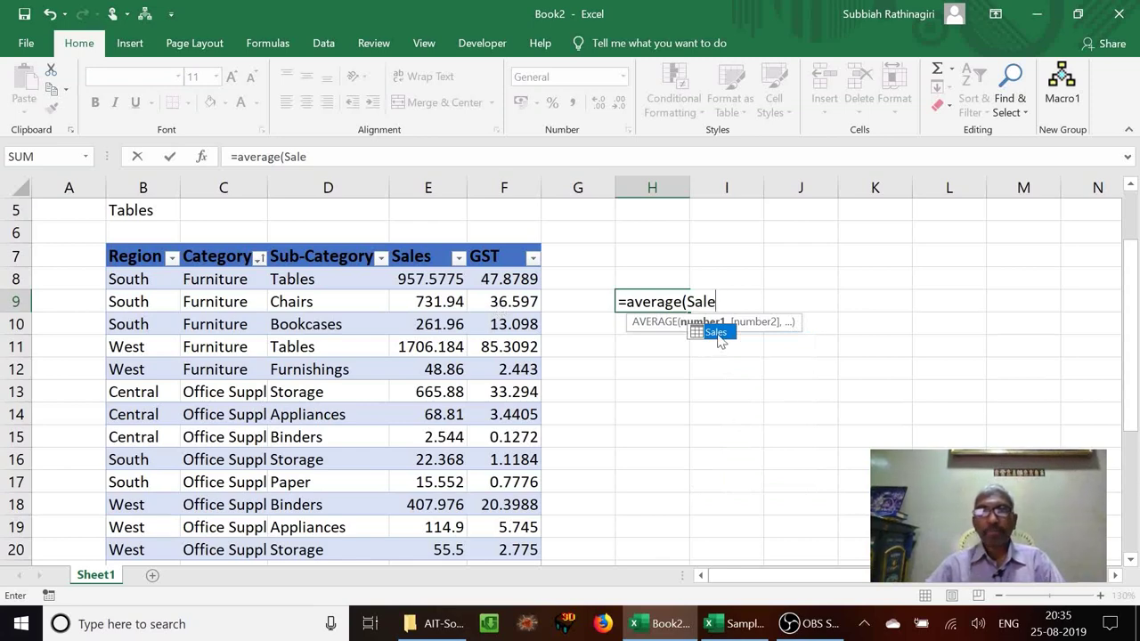
{"action": "double_click", "coordinate": [718, 334]}
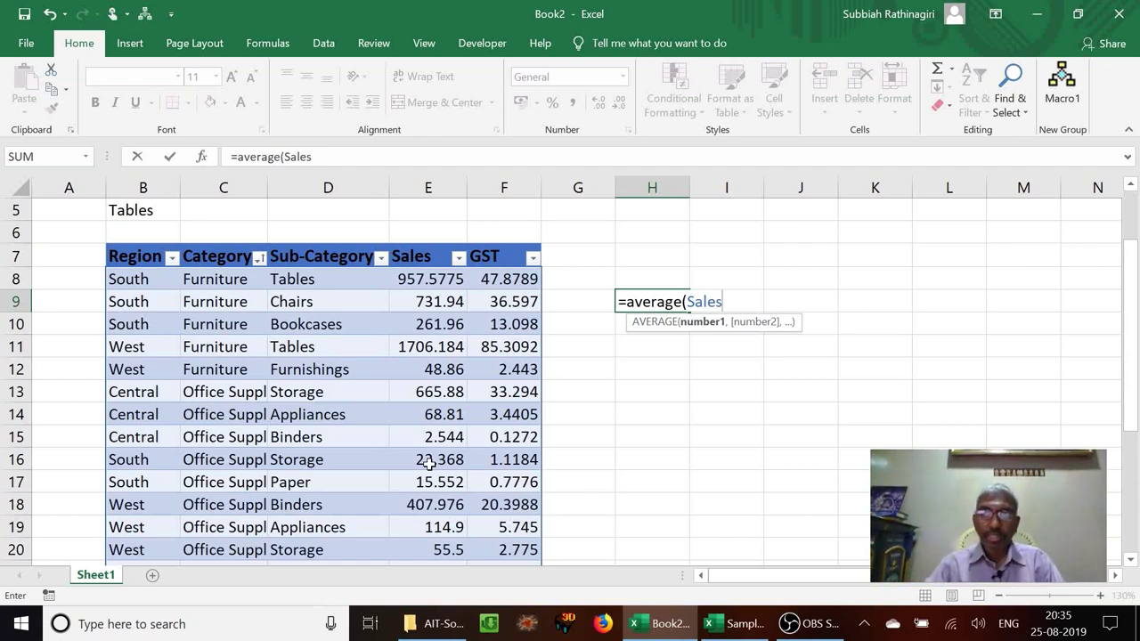
Complete the formula as =average(Sales[Sales]) and commit it, showing 371.081.
{"action": "type", "text": "["}
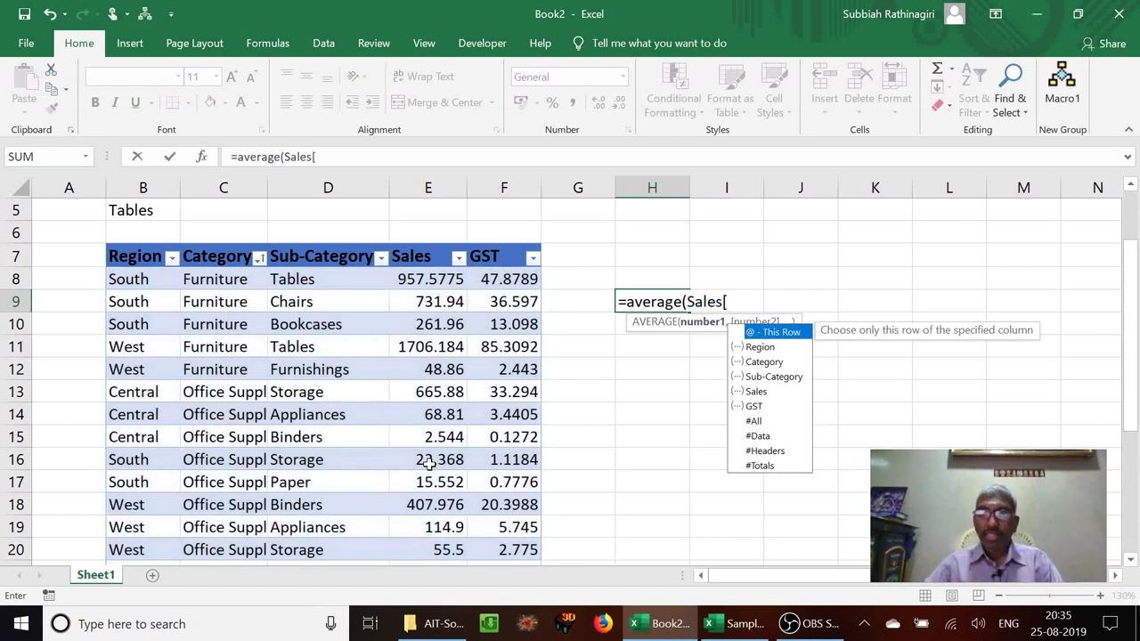
{"action": "key", "text": "Down"}
{"action": "key", "text": "Down"}
{"action": "key", "text": "Down"}
{"action": "key", "text": "Down"}
{"action": "key", "text": "Down"}
{"action": "key", "text": "Up"}
{"action": "key", "text": "Up"}
{"action": "key", "text": "Up"}
{"action": "key", "text": "Up"}
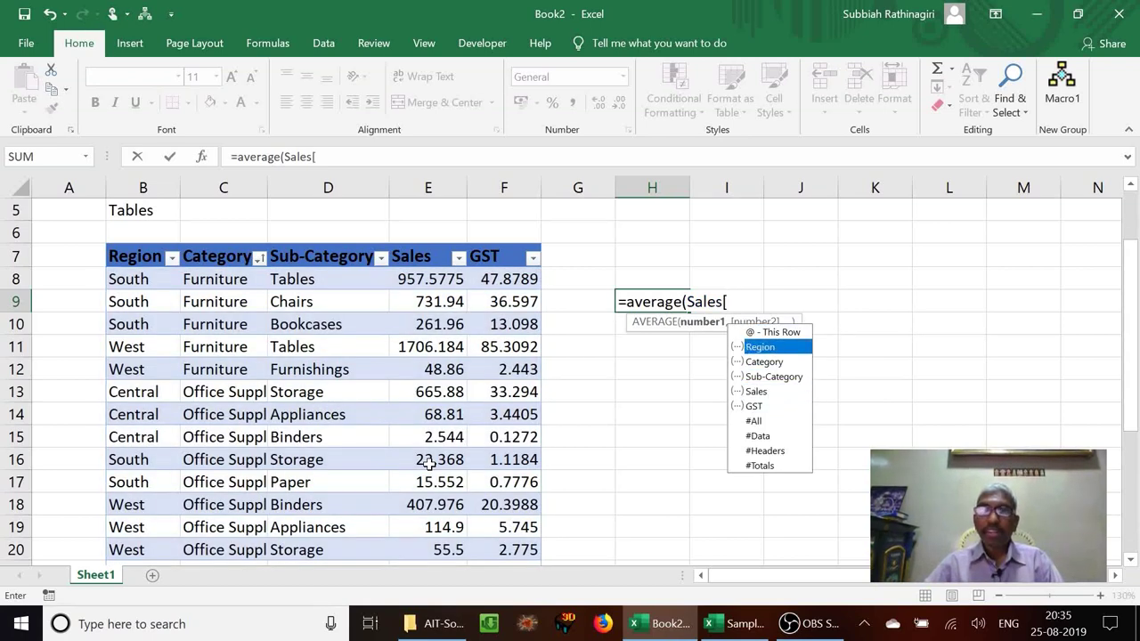
{"action": "key", "text": "Down"}
{"action": "key", "text": "Down"}
{"action": "key", "text": "Down"}
{"action": "key", "text": "Up"}
{"action": "key", "text": "Up"}
{"action": "key", "text": "Up"}
{"action": "key", "text": "Down"}
{"action": "key", "text": "Down"}
{"action": "key", "text": "Down"}
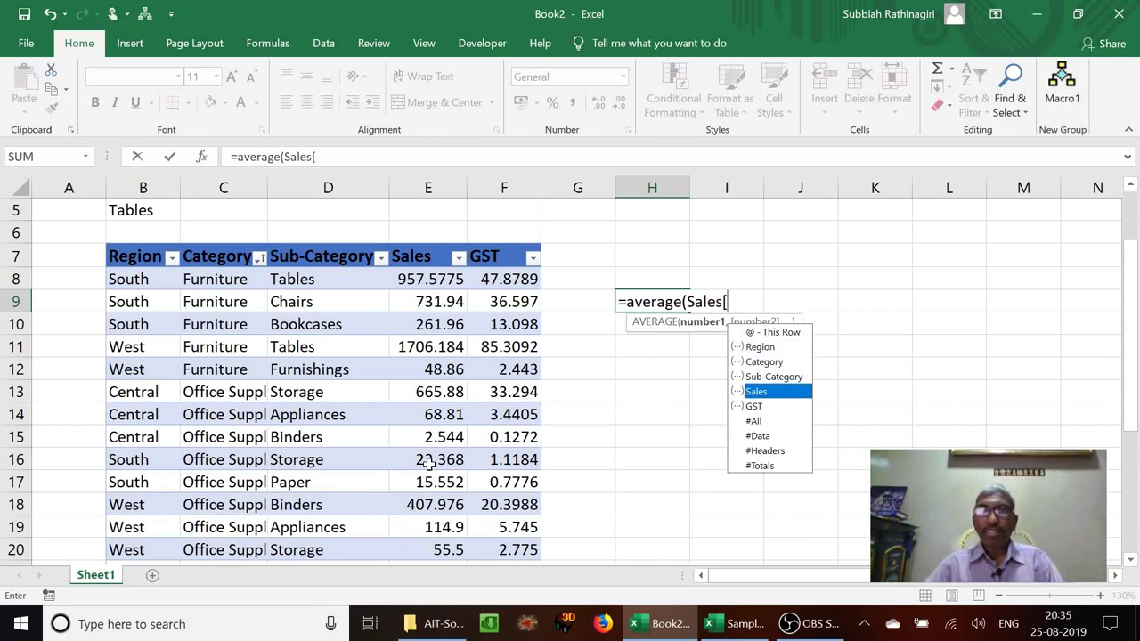
{"action": "key", "text": "Tab"}
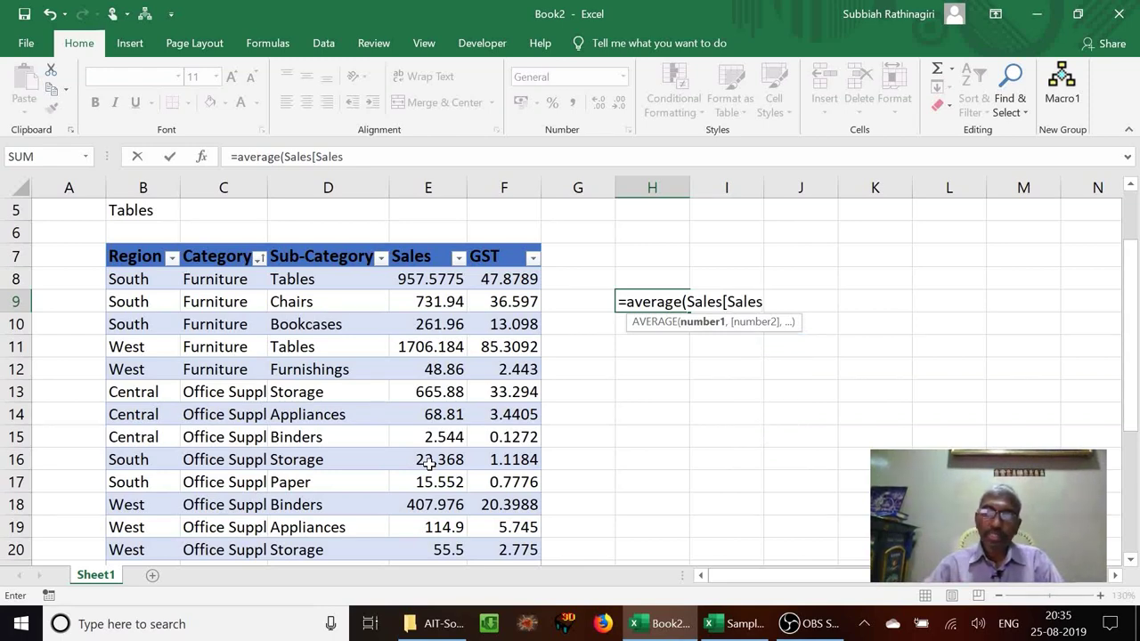
{"action": "type", "text": "]"}
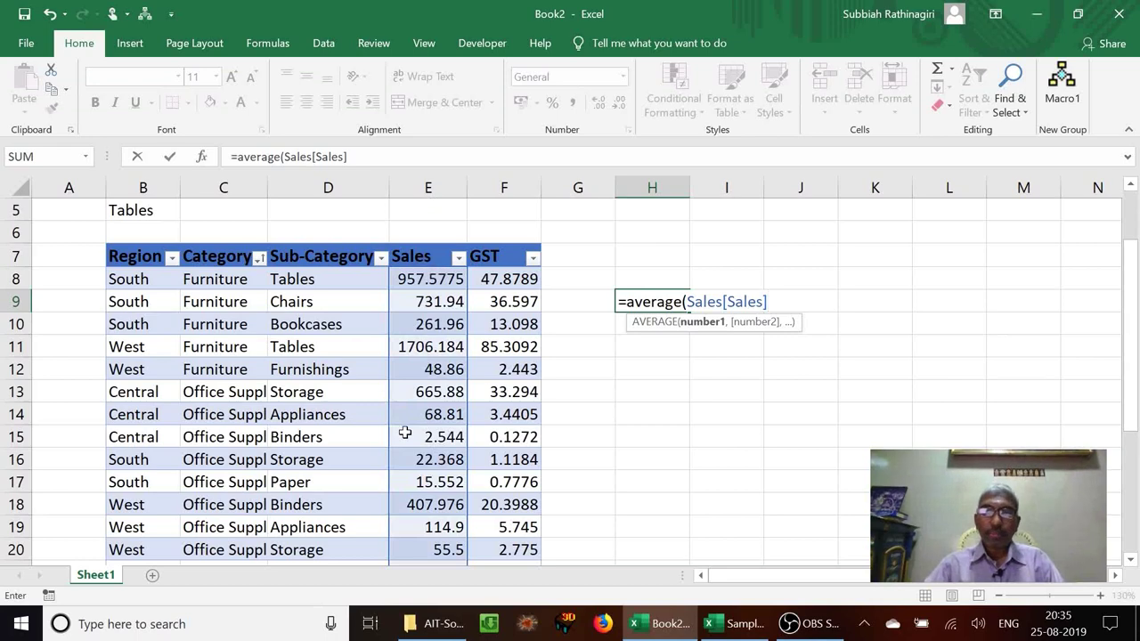
{"action": "type", "text": ")"}
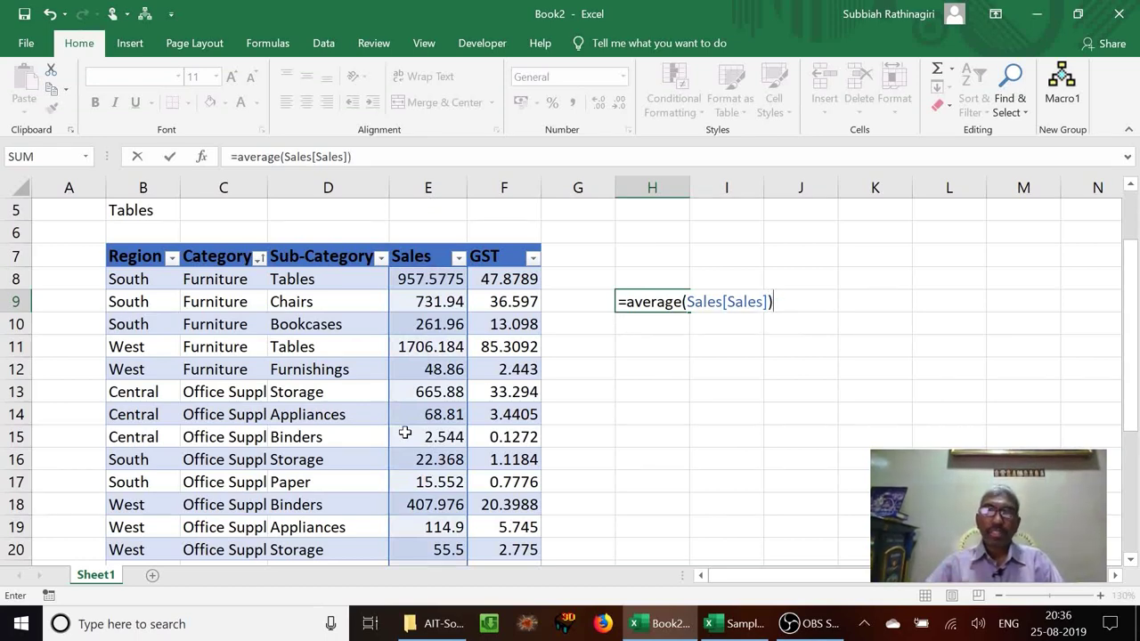
{"action": "key", "text": "Return"}
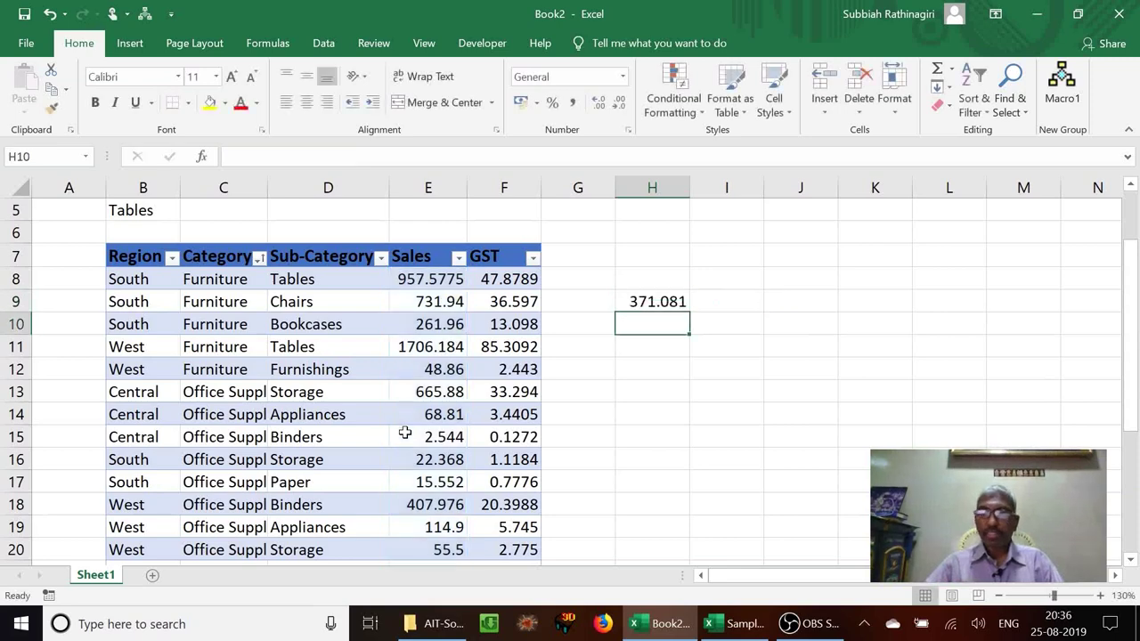
Go to B30 below the table and enter West as the new row's region.
{"action": "key", "text": "Up"}
{"action": "key", "text": "Left"}
{"action": "key", "text": "Left"}
{"action": "key", "text": "Left"}
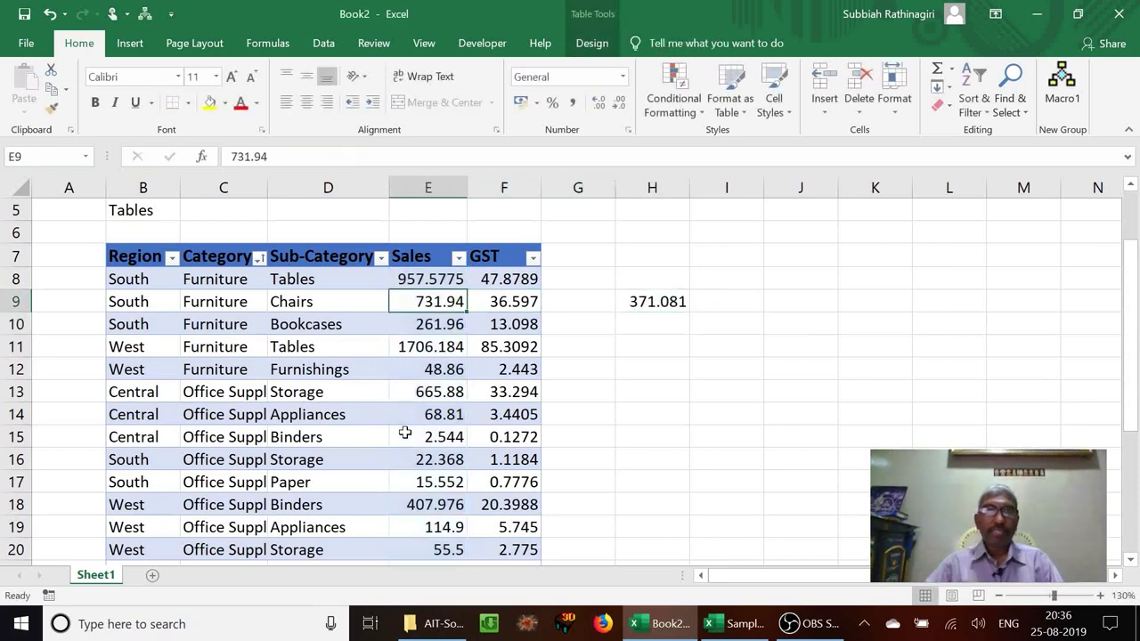
{"action": "key", "text": "Right"}
{"action": "key", "text": "Right"}
{"action": "key", "text": "Right"}
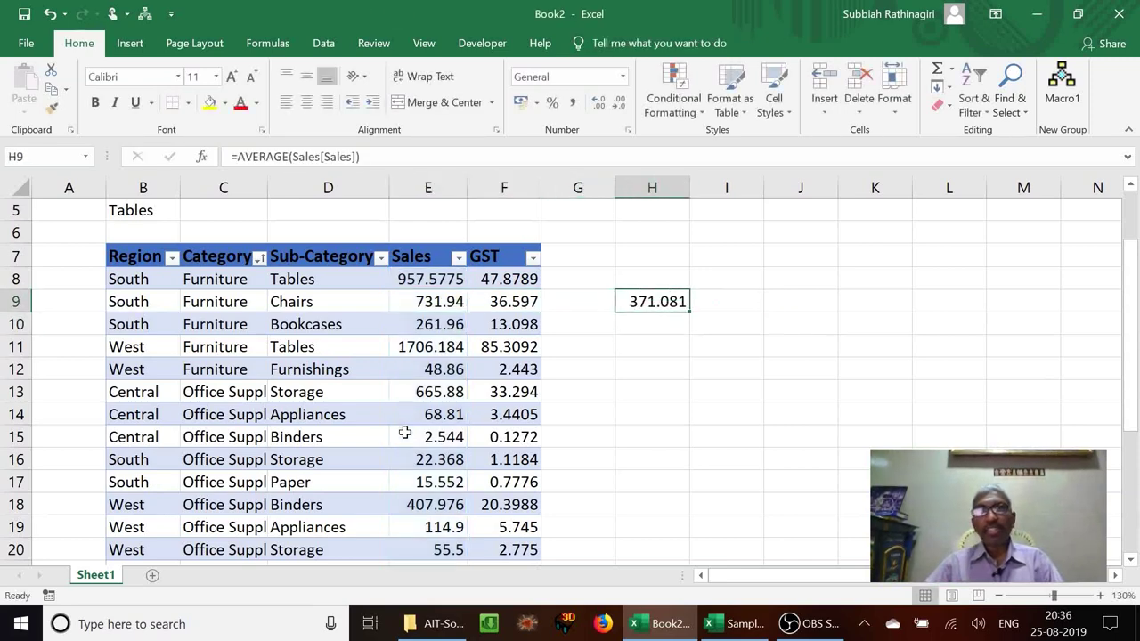
{"action": "key", "text": "Left"}
{"action": "key", "text": "Left"}
{"action": "key", "text": "Left"}
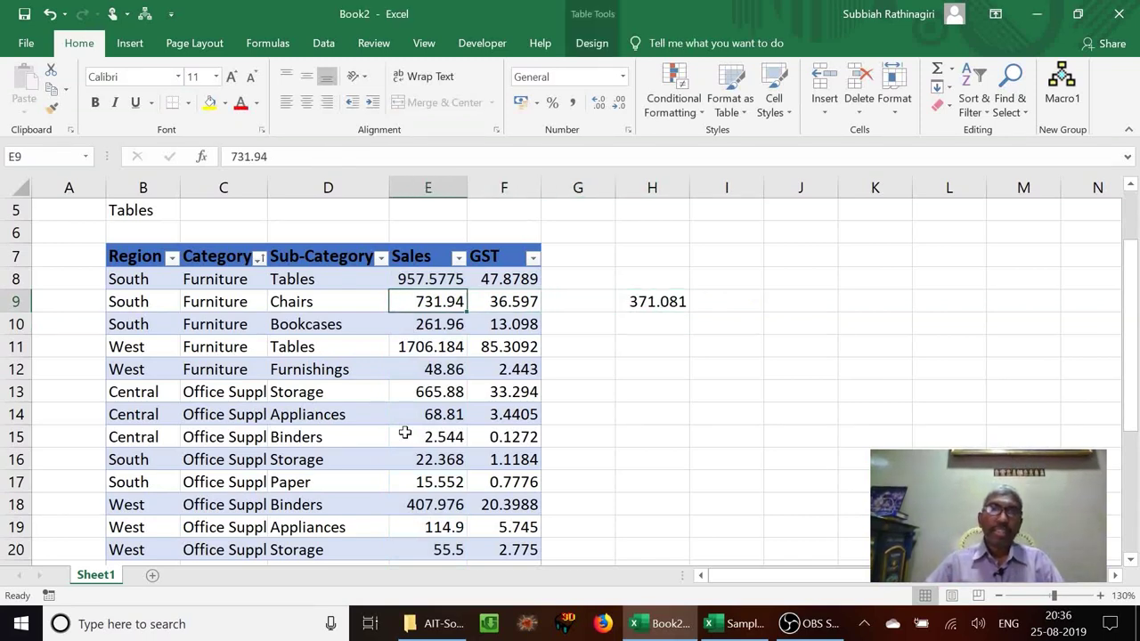
{"action": "key", "text": "Right"}
{"action": "key", "text": "Right"}
{"action": "key", "text": "Right"}
{"action": "key", "text": "Left"}
{"action": "key", "text": "Left"}
{"action": "key", "text": "Left"}
{"action": "key", "text": "Left"}
{"action": "key", "text": "Left"}
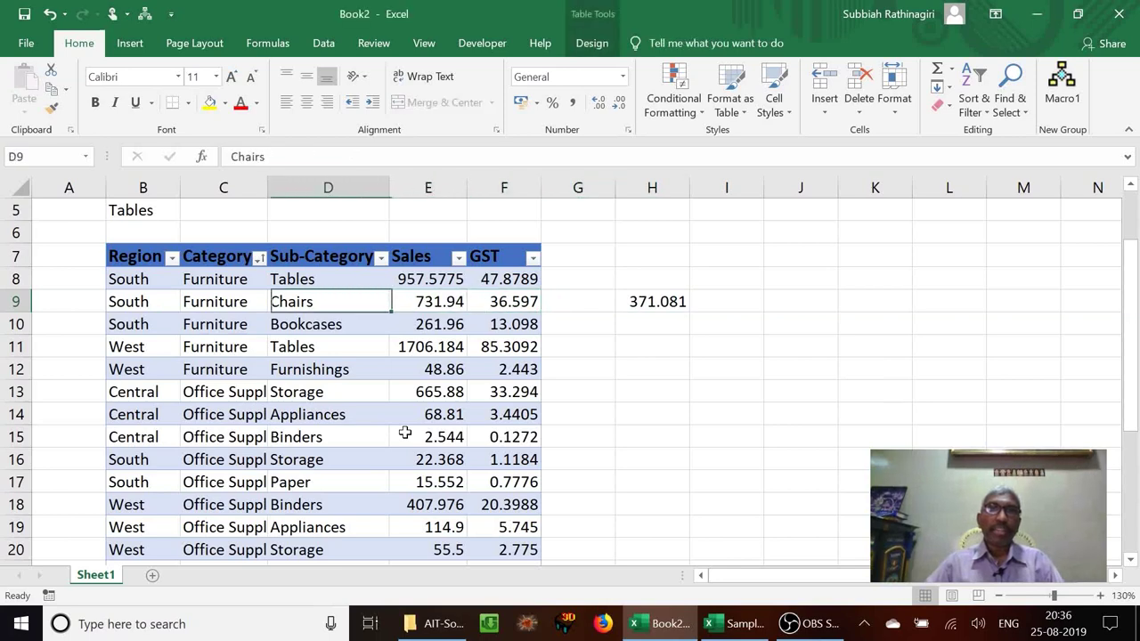
{"action": "key", "text": "Down"}
{"action": "key", "text": "Down"}
{"action": "key", "text": "Down"}
{"action": "key", "text": "Down"}
{"action": "key", "text": "Down"}
{"action": "key", "text": "Down"}
{"action": "key", "text": "Down"}
{"action": "key", "text": "Down"}
{"action": "key", "text": "Down"}
{"action": "key", "text": "Down"}
{"action": "key", "text": "Down"}
{"action": "key", "text": "Down"}
{"action": "key", "text": "Down"}
{"action": "key", "text": "Down"}
{"action": "key", "text": "Down"}
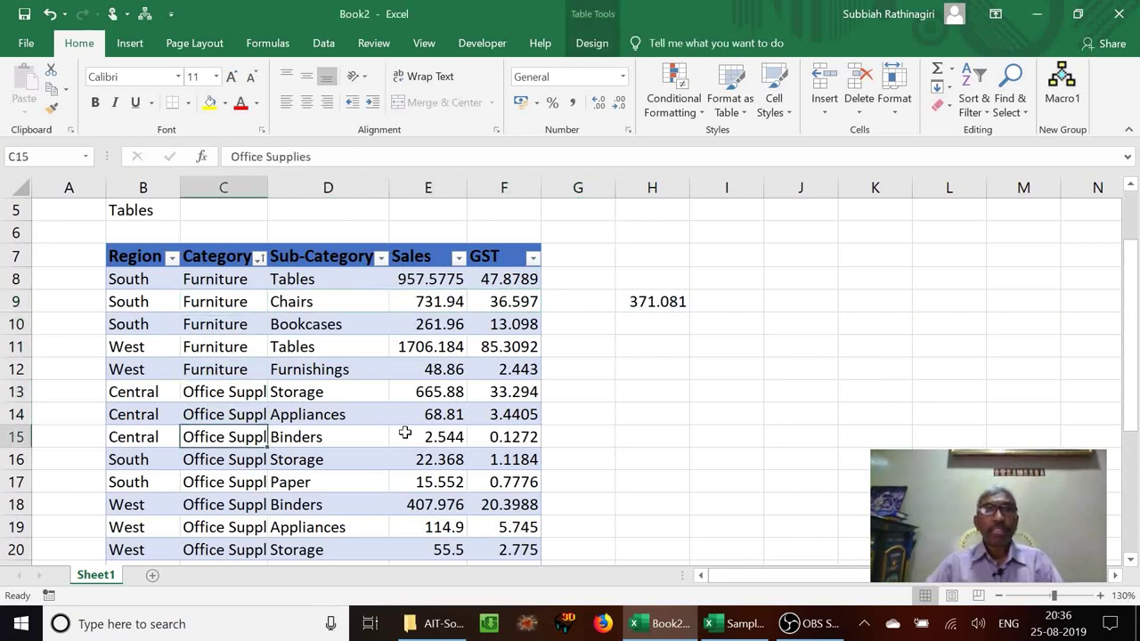
{"action": "key", "text": "Down"}
{"action": "key", "text": "Down"}
{"action": "key", "text": "Down"}
{"action": "key", "text": "Down"}
{"action": "key", "text": "Down"}
{"action": "key", "text": "Down"}
{"action": "key", "text": "Down"}
{"action": "key", "text": "Down"}
{"action": "key", "text": "Down"}
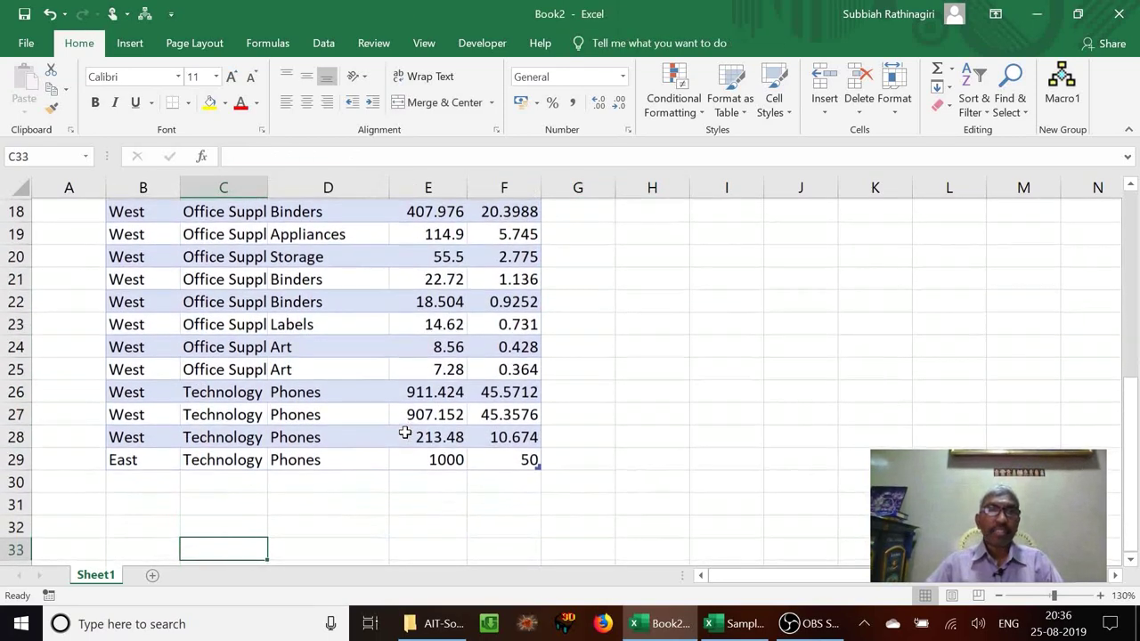
{"action": "key", "text": "Up"}
{"action": "key", "text": "Up"}
{"action": "key", "text": "Up"}
{"action": "key", "text": "Left"}
{"action": "type", "text": "West"}
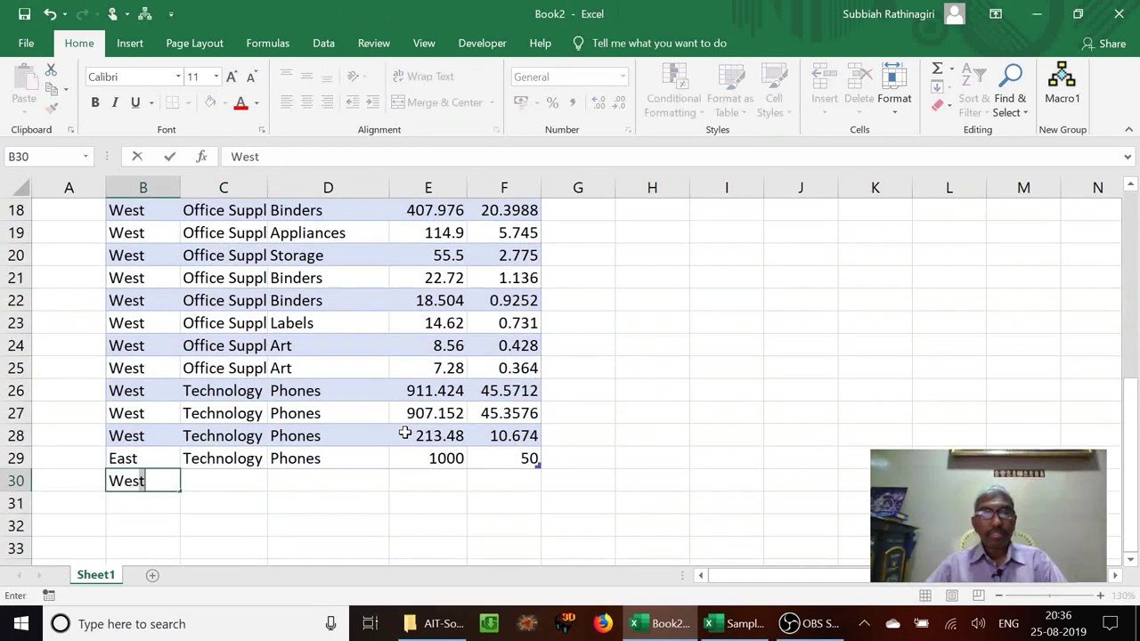
{"action": "key", "text": "Tab"}
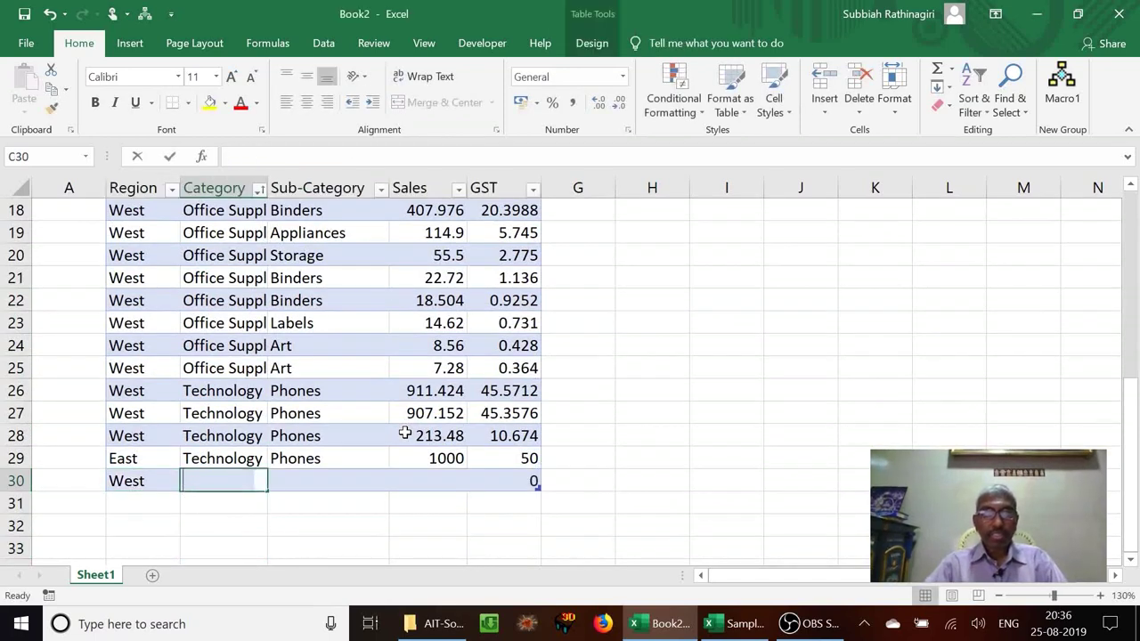
Fill in Office Supplies, Art and Sales 1000, with GST 50 auto-filled in F30.
{"action": "type", "text": "Office Supplies"}
{"action": "key", "text": "Tab"}
{"action": "type", "text": "Art"}
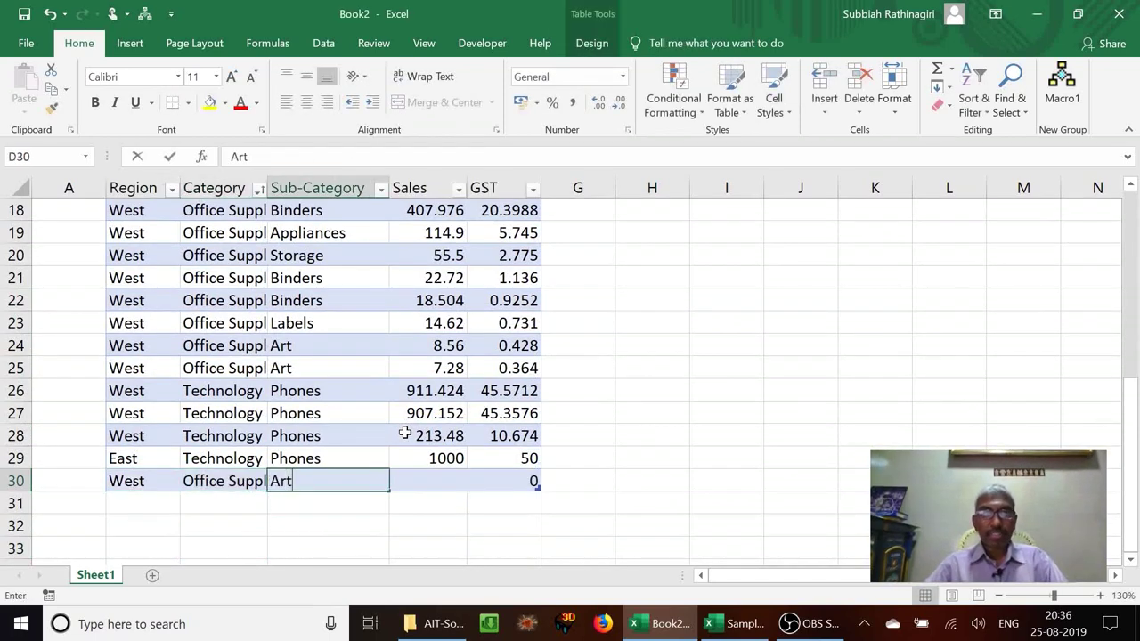
{"action": "key", "text": "Tab"}
{"action": "type", "text": "1000"}
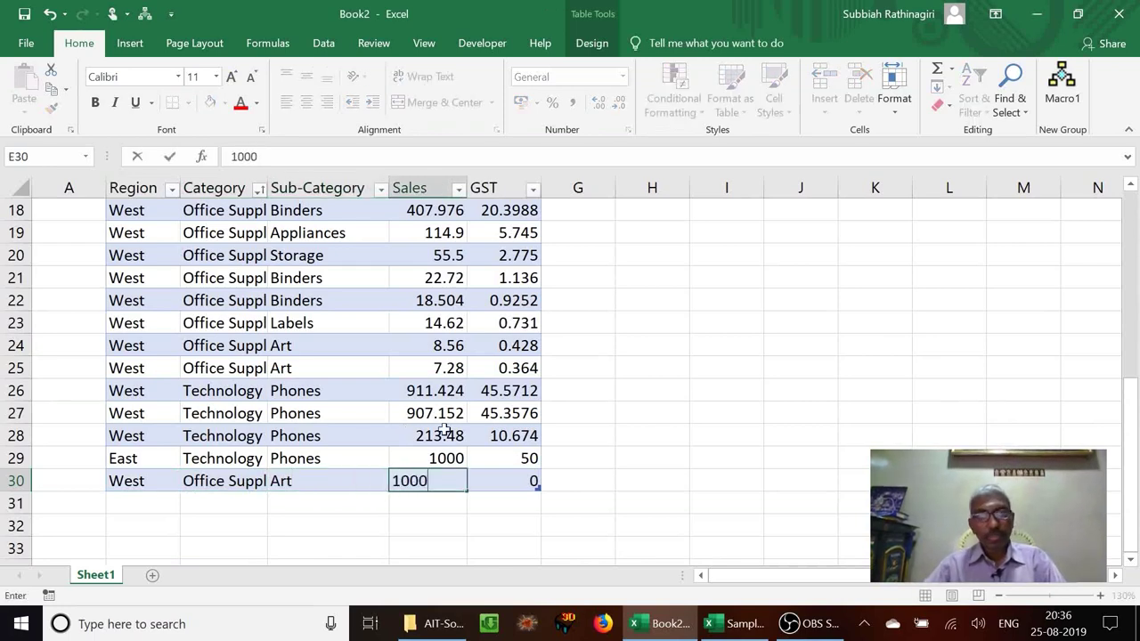
{"action": "left_click", "coordinate": [512, 482]}
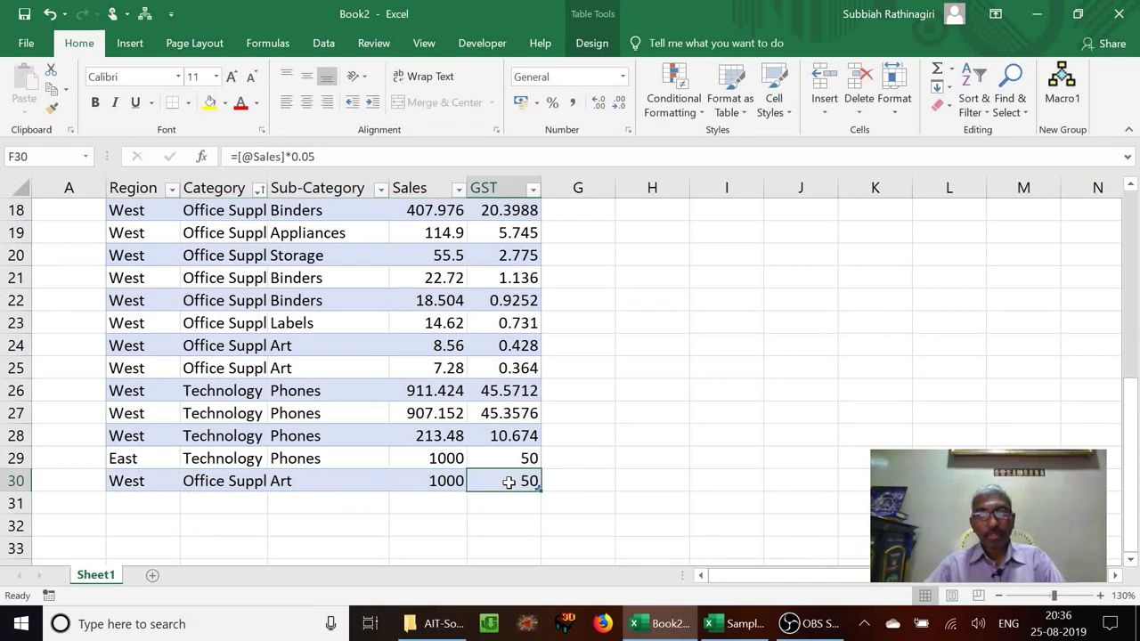
Check that H9's average has updated to 398.426, then return to the sheet's top.
{"action": "key", "text": "Up"}
{"action": "key", "text": "Up"}
{"action": "key", "text": "Up"}
{"action": "key", "text": "Up"}
{"action": "key", "text": "Up"}
{"action": "key", "text": "Up"}
{"action": "key", "text": "Up"}
{"action": "key", "text": "Up"}
{"action": "key", "text": "Up"}
{"action": "key", "text": "Up"}
{"action": "key", "text": "Up"}
{"action": "key", "text": "Up"}
{"action": "key", "text": "Up"}
{"action": "key", "text": "Up"}
{"action": "key", "text": "Up"}
{"action": "key", "text": "Up"}
{"action": "key", "text": "Up"}
{"action": "key", "text": "Up"}
{"action": "key", "text": "Up"}
{"action": "key", "text": "Up"}
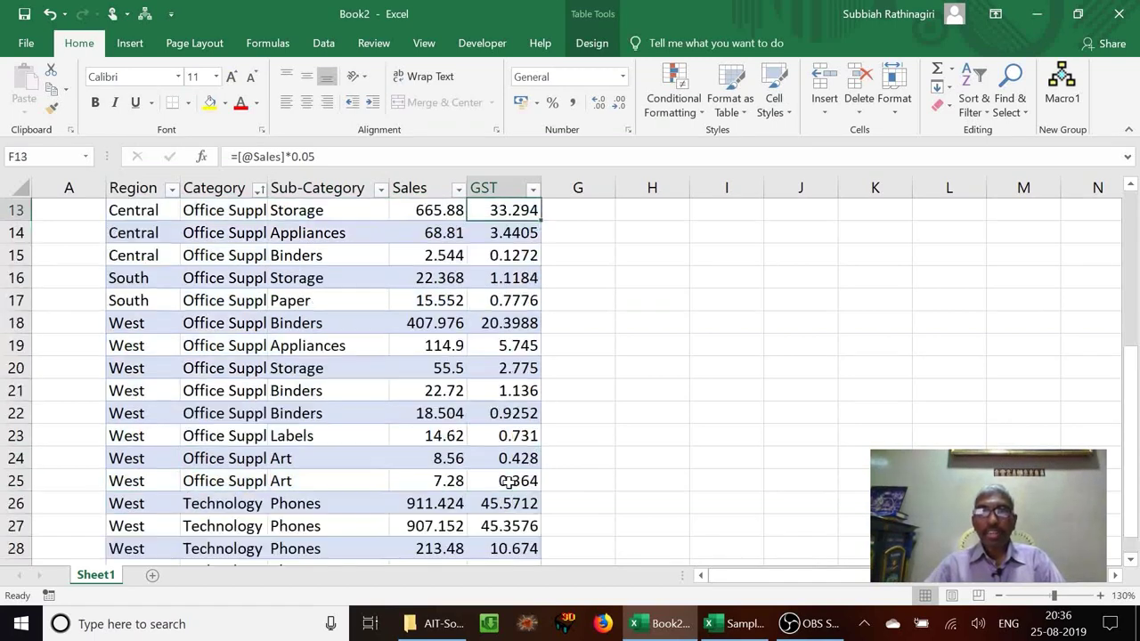
{"action": "key", "text": "Up"}
{"action": "key", "text": "Up"}
{"action": "key", "text": "Down"}
{"action": "key", "text": "Down"}
{"action": "key", "text": "Down"}
{"action": "key", "text": "Right"}
{"action": "key", "text": "Right"}
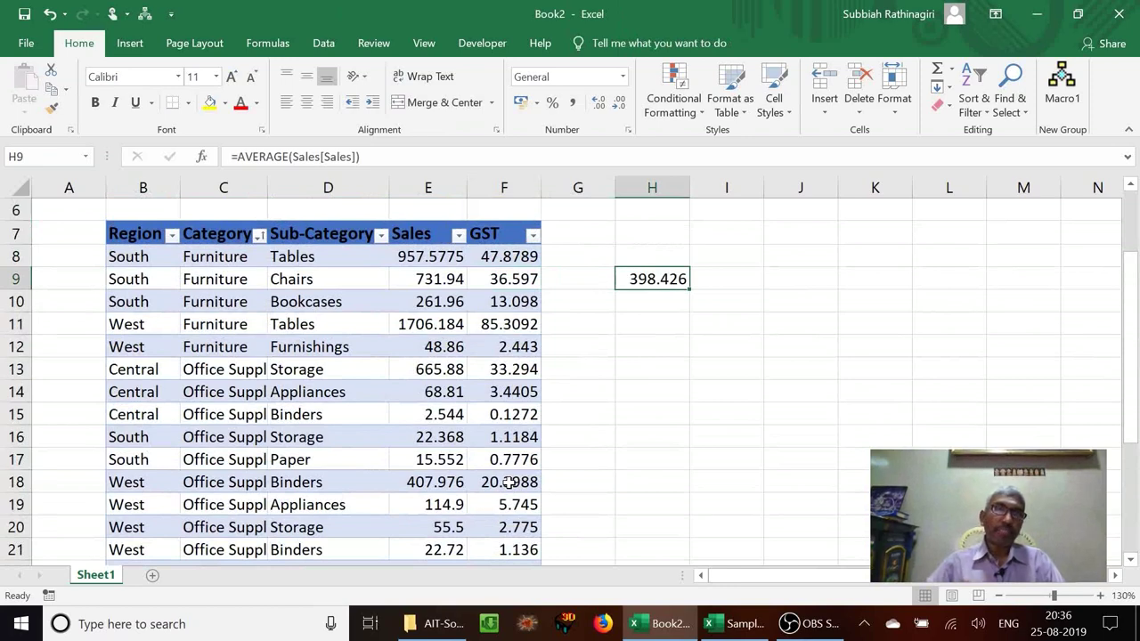
{"action": "left_click", "coordinate": [331, 343]}
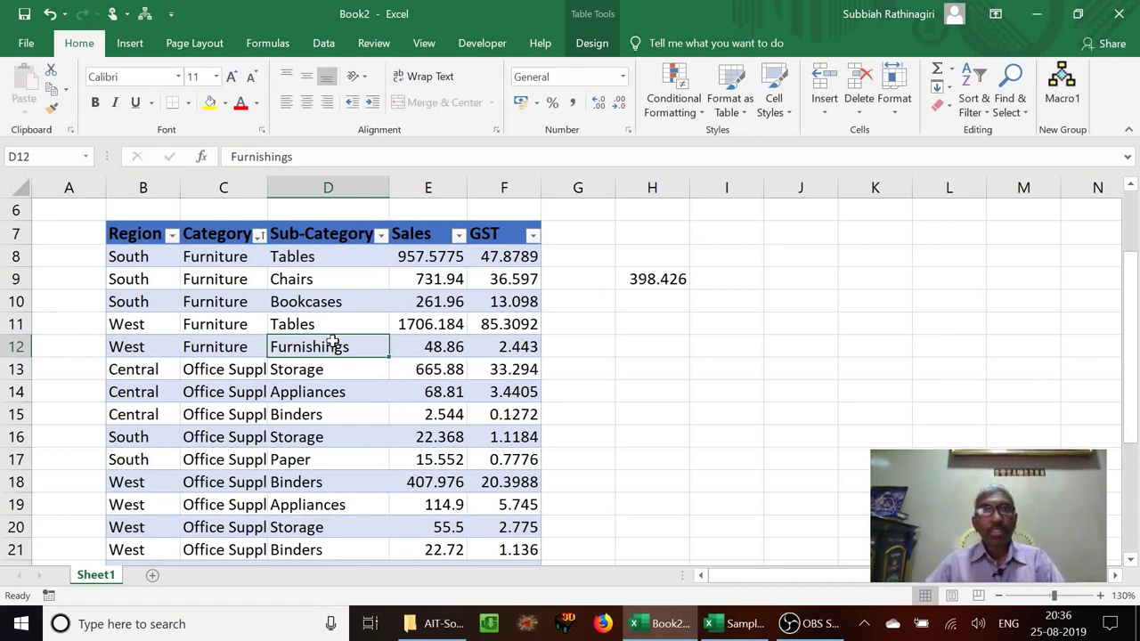
{"action": "scroll", "coordinate": [331, 343], "scroll_direction": "up", "scroll_amount": 2}
{"action": "left_click", "coordinate": [134, 228]}
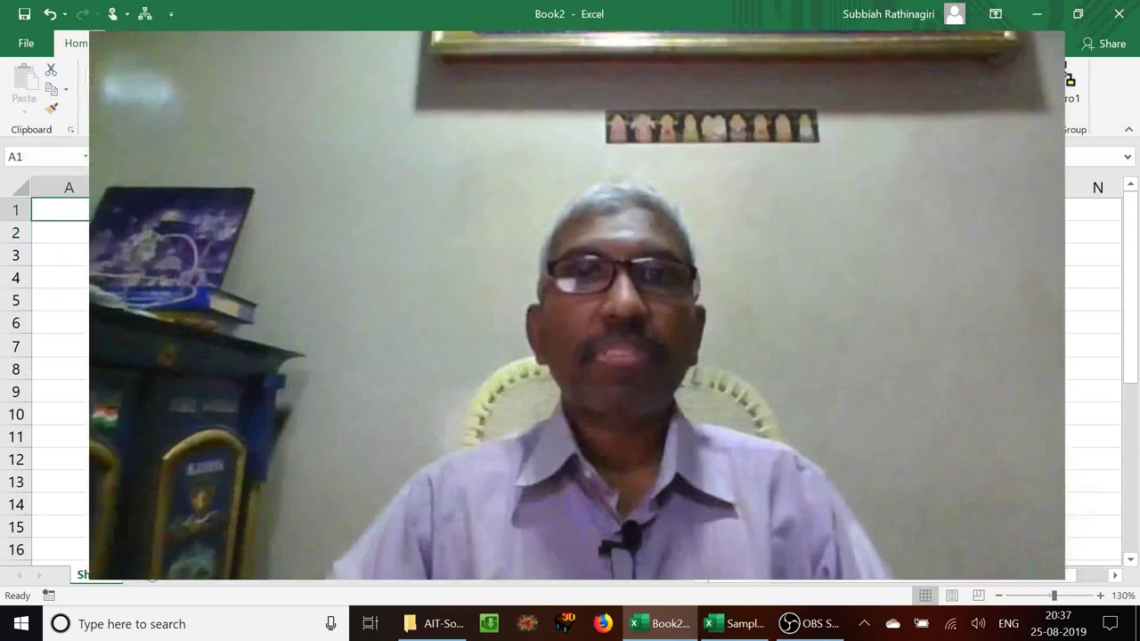